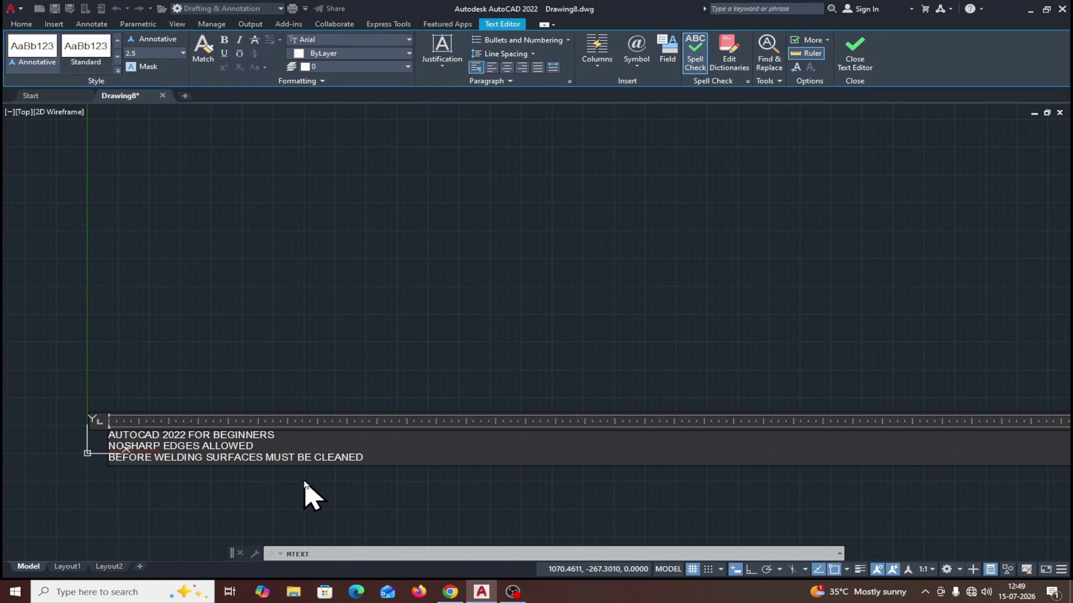
# Finish editing the three-line multiline text and zoom the view to the drawing's extents.
pyautogui.moveTo(304, 481); pyautogui.dragTo(305, 484, button='middle')
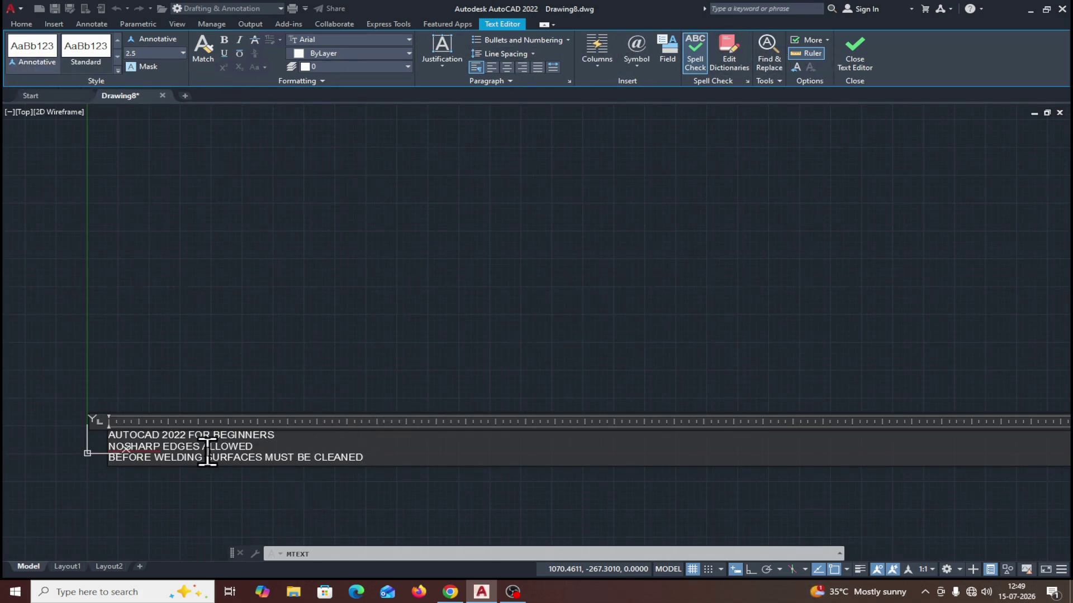
pyautogui.click(855, 52)
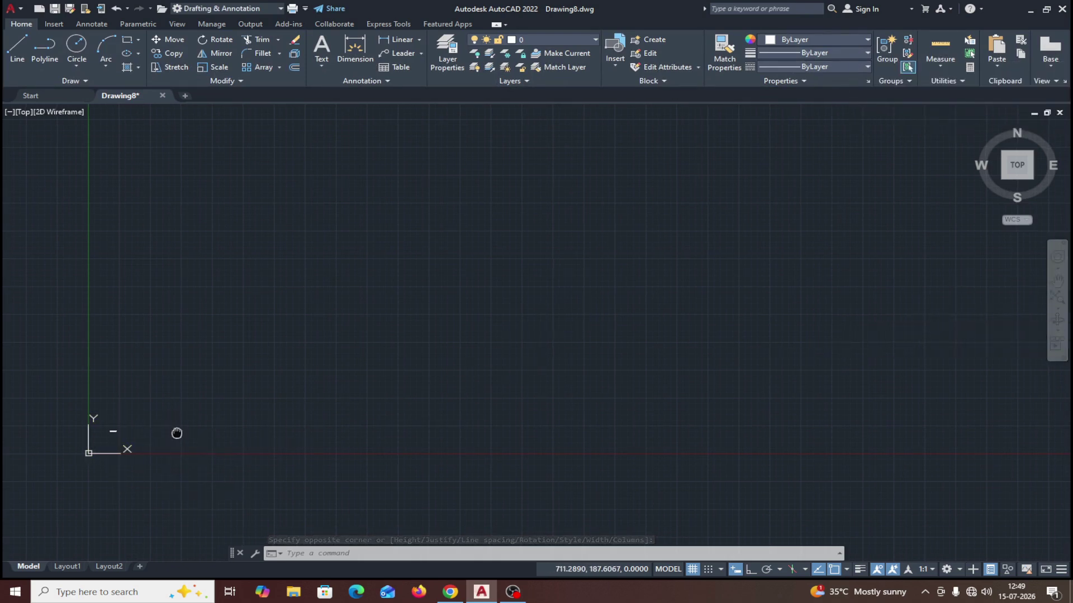
pyautogui.moveTo(175, 433)
pyautogui.mouseDown(button='middle')
pyautogui.moveTo(192, 410)
pyautogui.moveTo(151, 412)
pyautogui.mouseUp(button='middle')
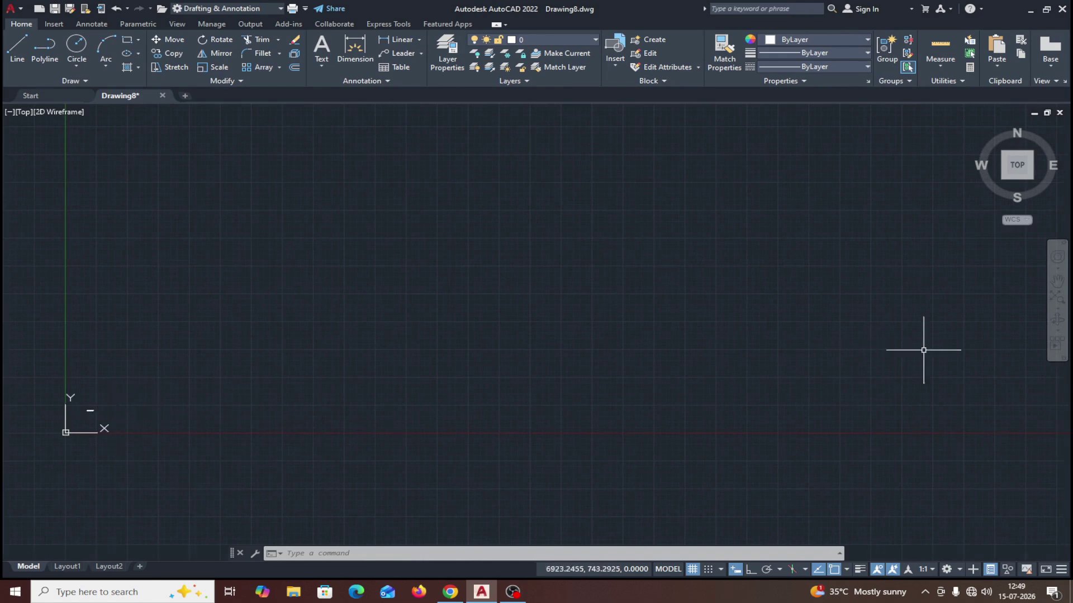
pyautogui.click(1059, 309)
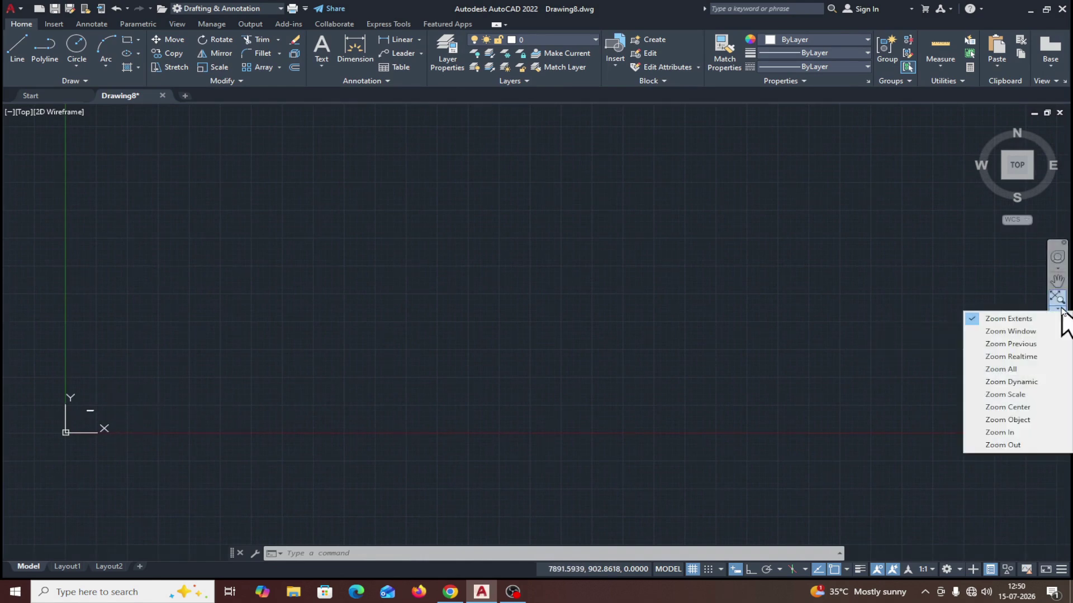
pyautogui.click(1022, 320)
pyautogui.scroll(-7, 810, 344)
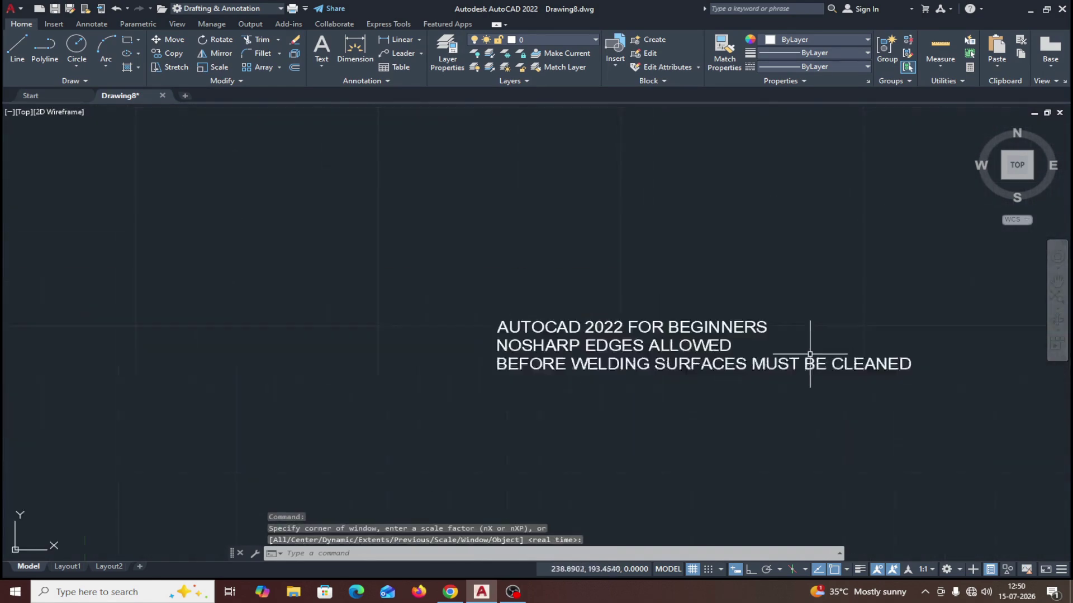
pyautogui.scroll(1, 711, 342)
pyautogui.moveTo(711, 343); pyautogui.dragTo(293, 317, button='middle')
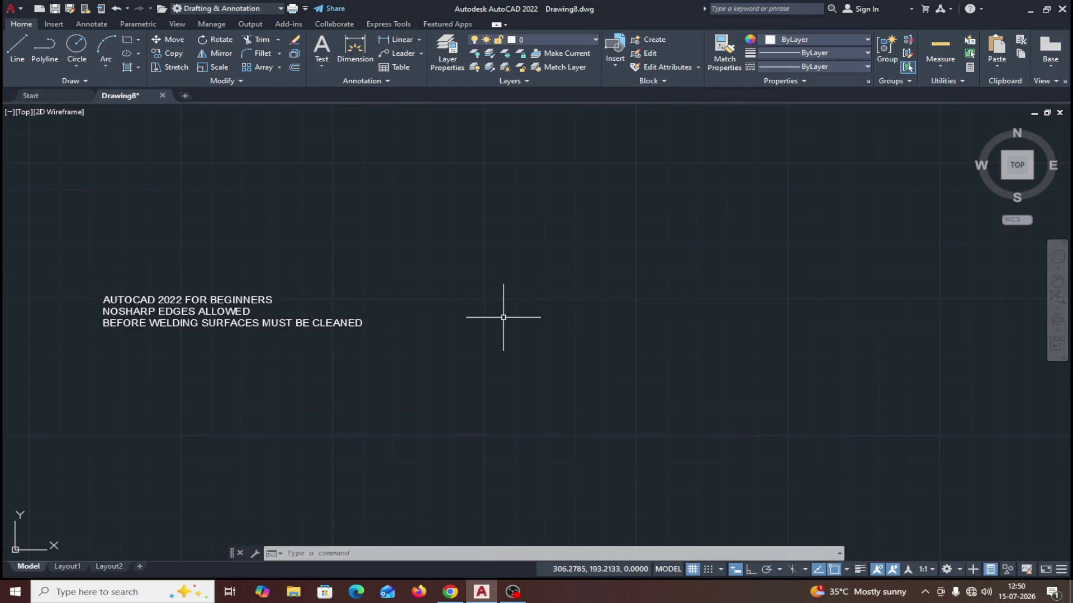
# Reopen the multiline text and set all three lines to text height 10 in bold.
pyautogui.moveTo(171, 315)
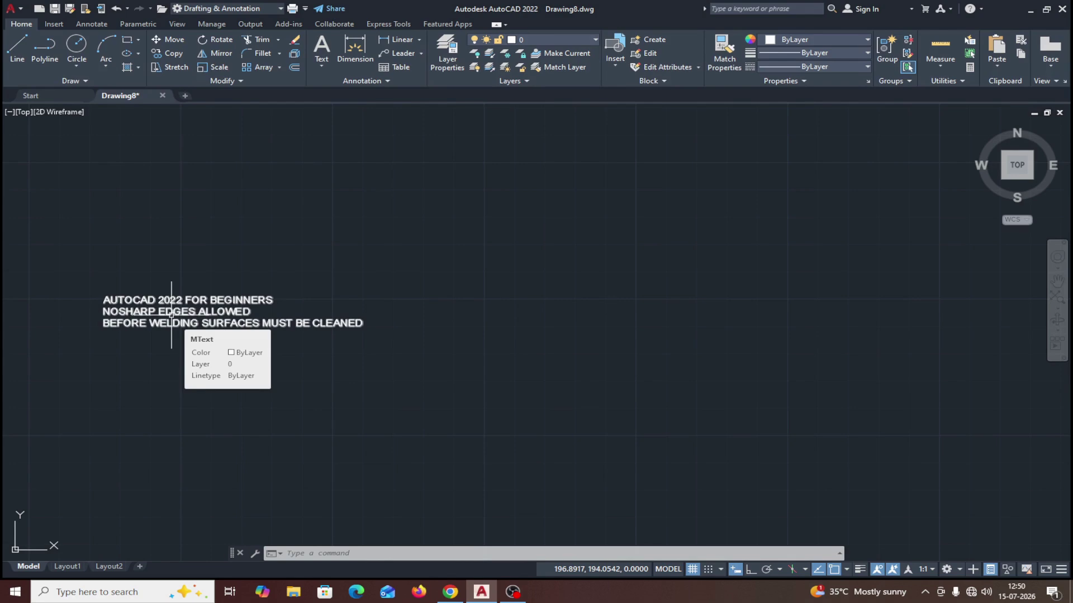
pyautogui.doubleClick(171, 315)
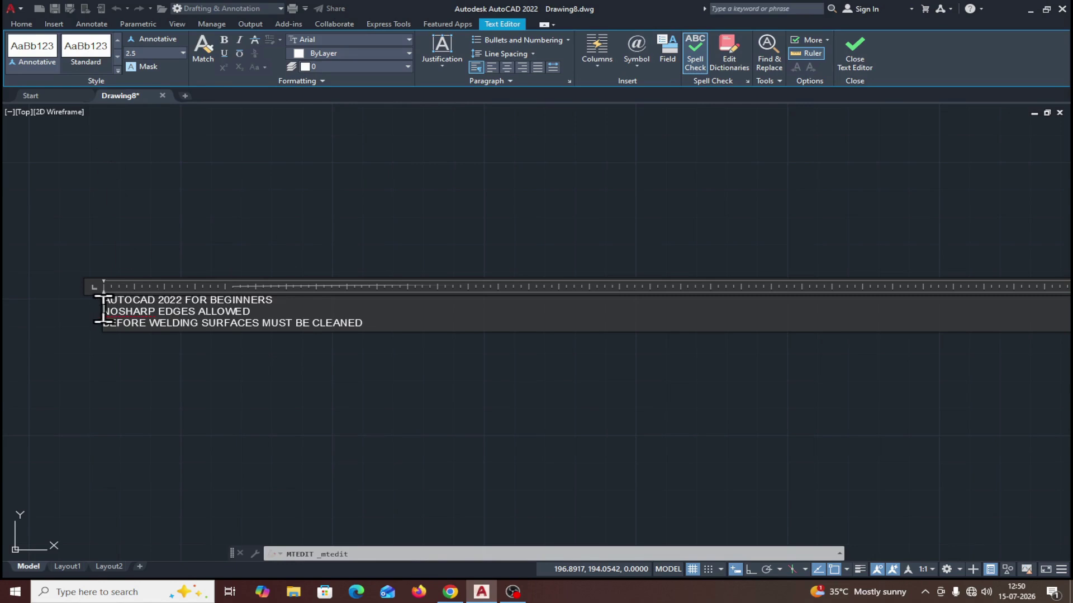
pyautogui.moveTo(104, 305); pyautogui.dragTo(383, 326)
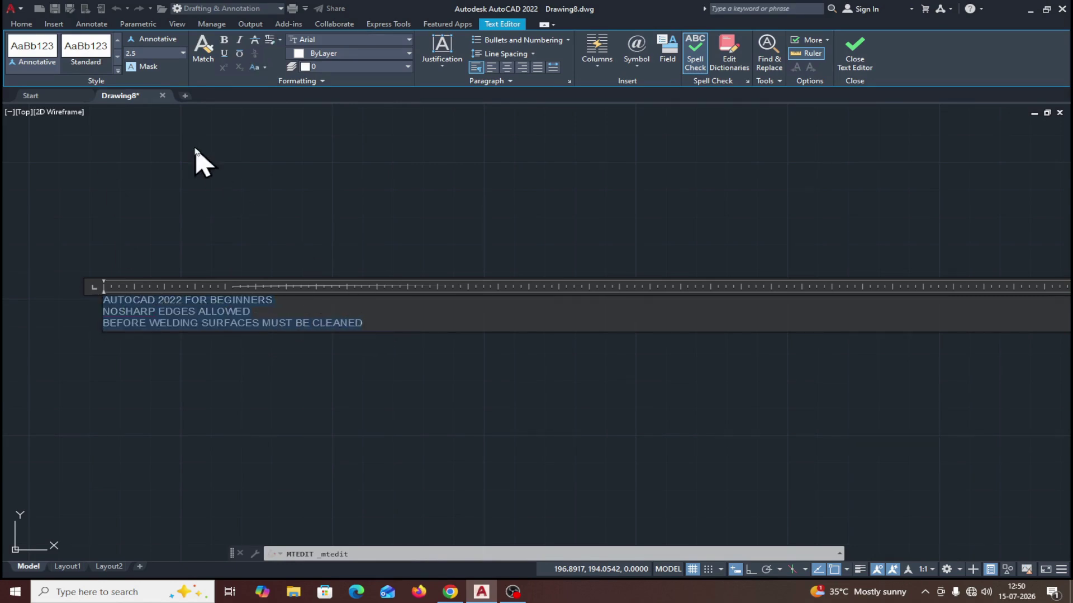
pyautogui.click(146, 53)
pyautogui.press('Return')
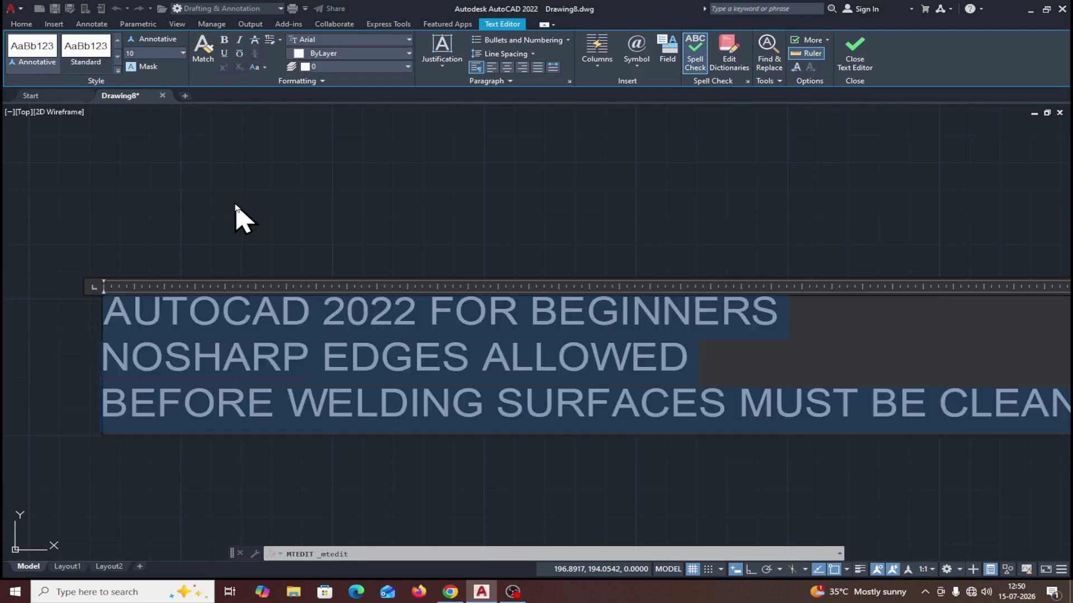
pyautogui.scroll(-2, 235, 205)
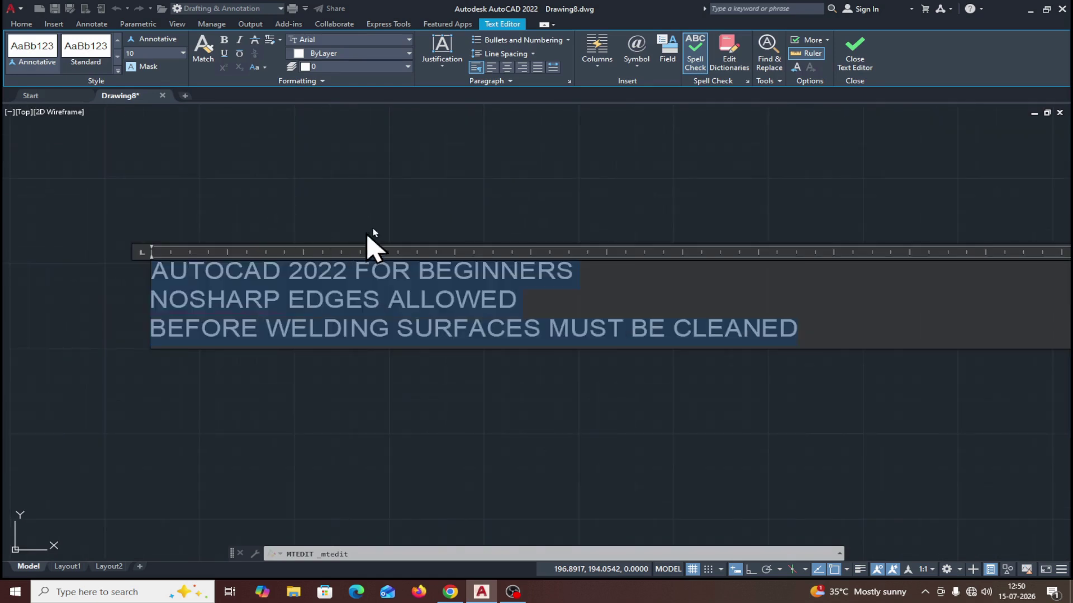
pyautogui.click(224, 40)
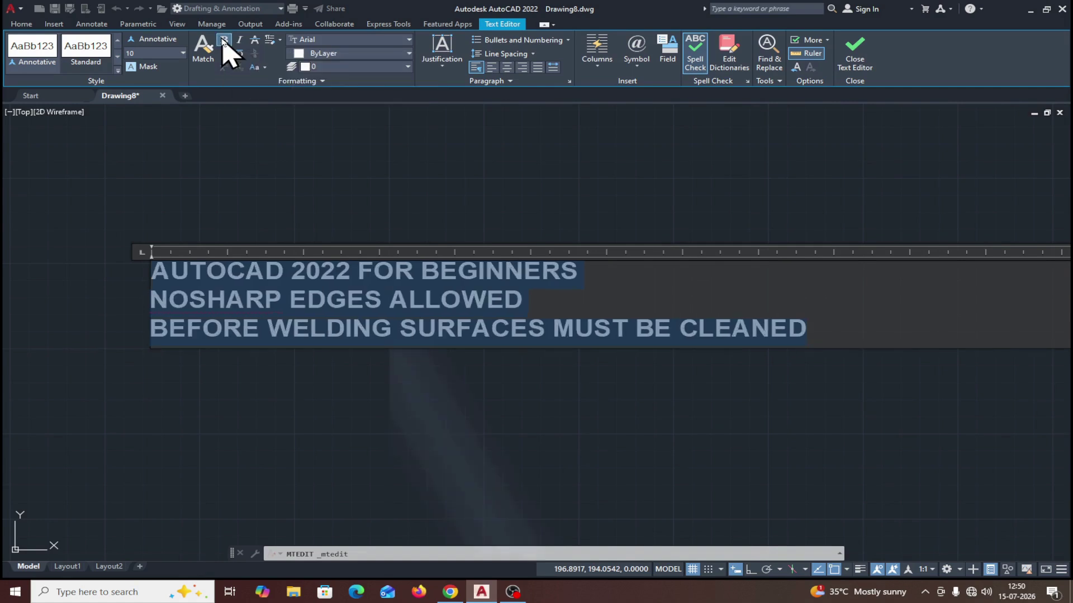
# Try italic, strikethrough, underline and overline formatting on all three lines.
pyautogui.click(240, 41)
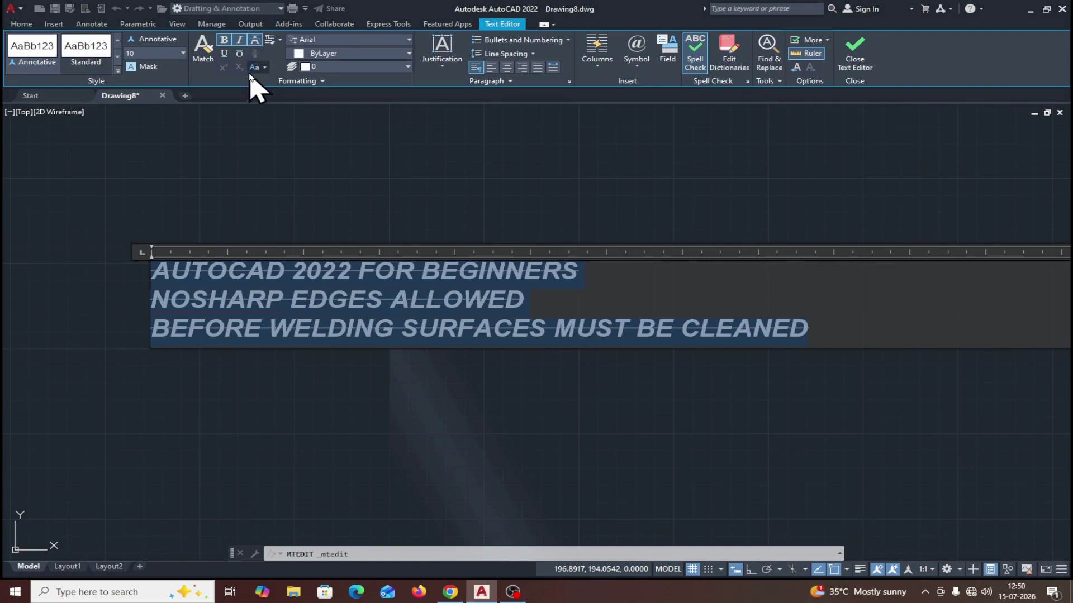
pyautogui.click(225, 55)
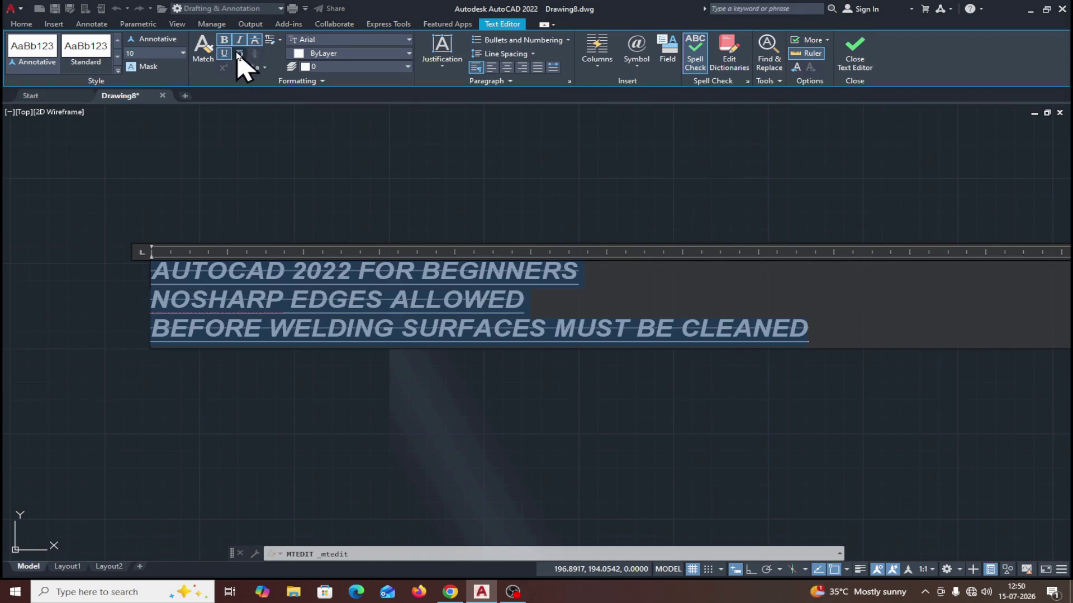
pyautogui.click(239, 53)
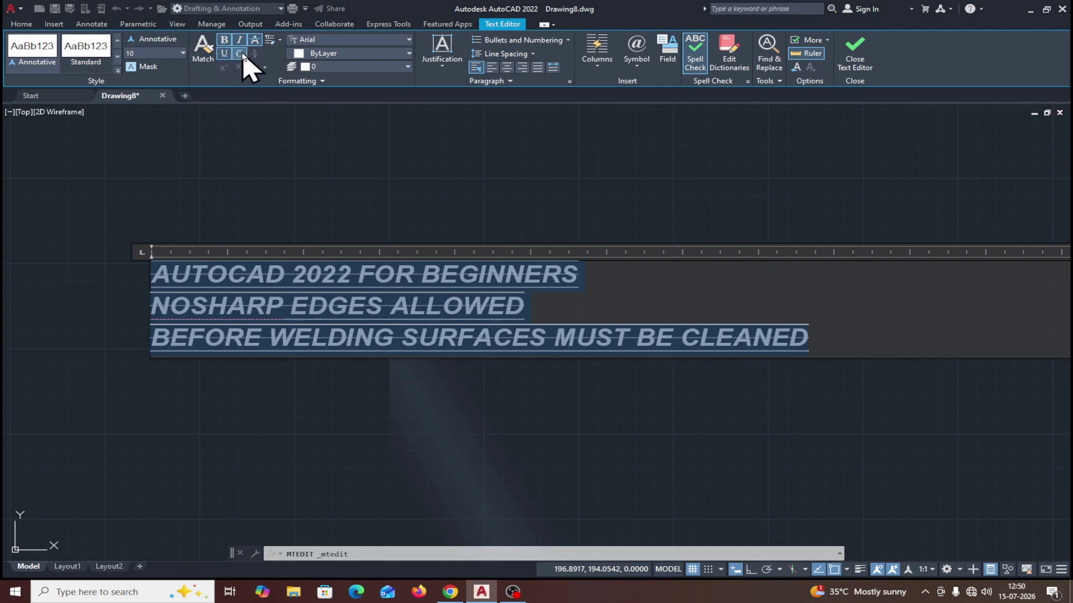
# Remove the overline, underline, strikethrough and italic formatting from the three lines, keeping them bold.
pyautogui.click(240, 54)
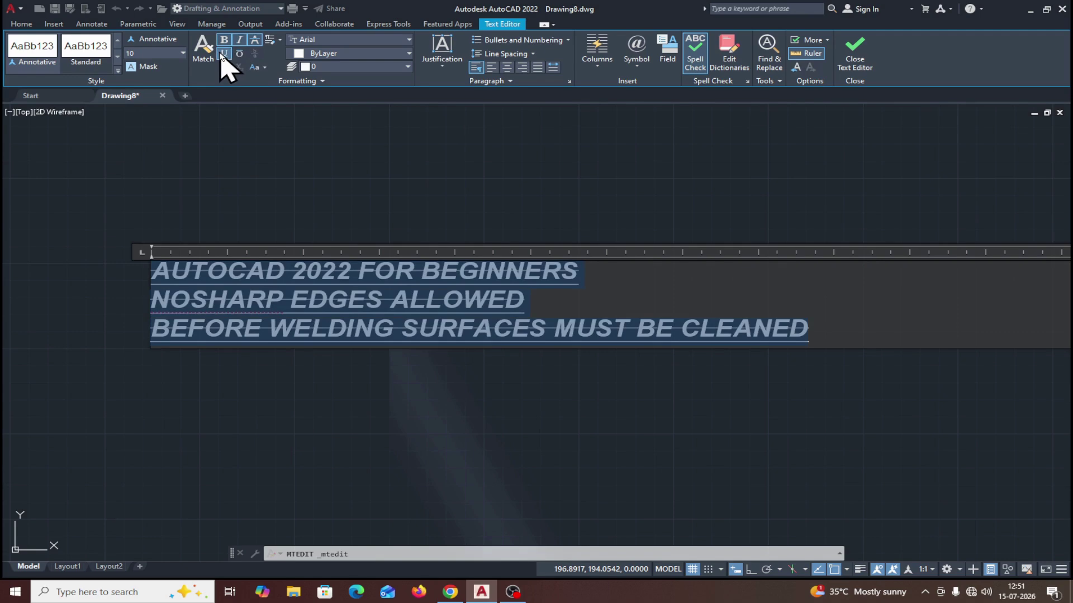
pyautogui.click(224, 53)
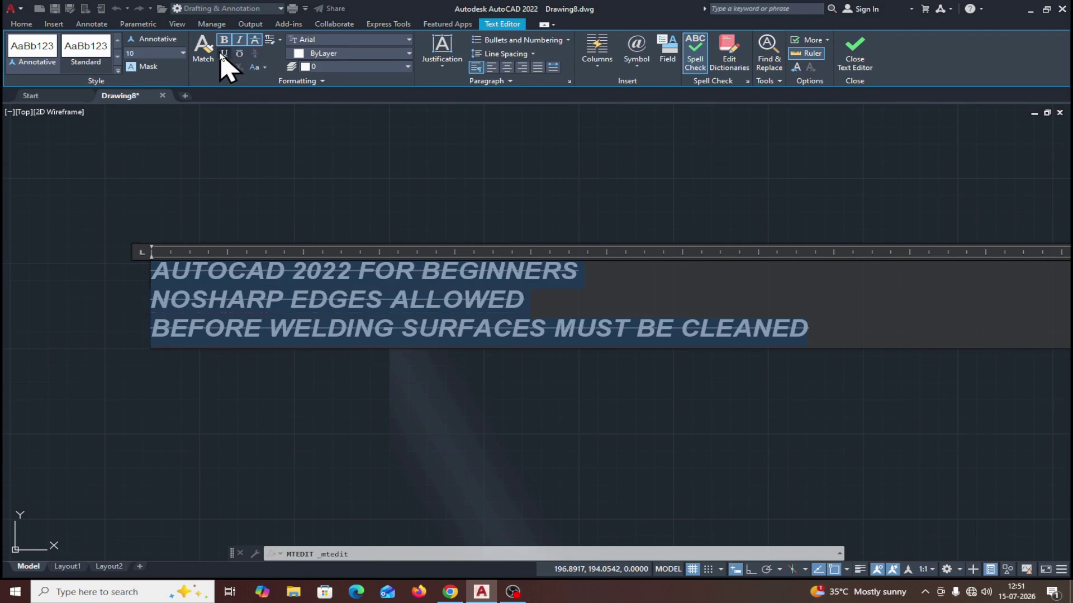
pyautogui.click(254, 40)
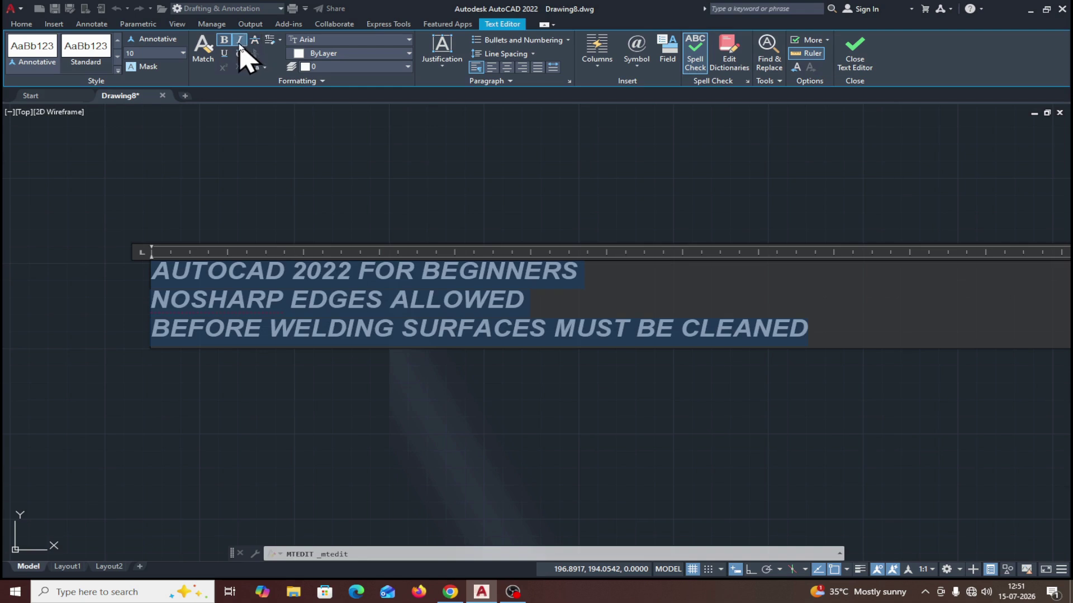
pyautogui.click(239, 42)
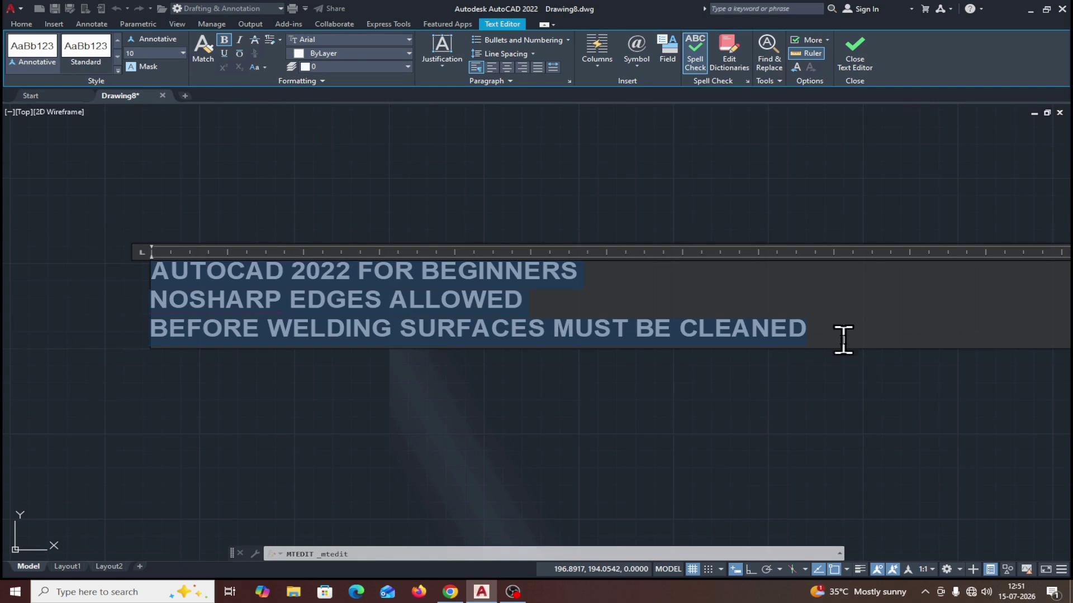
# Add a fourth line reading H2 and make its 2 a superscript.
pyautogui.click(819, 327)
pyautogui.press('Return')
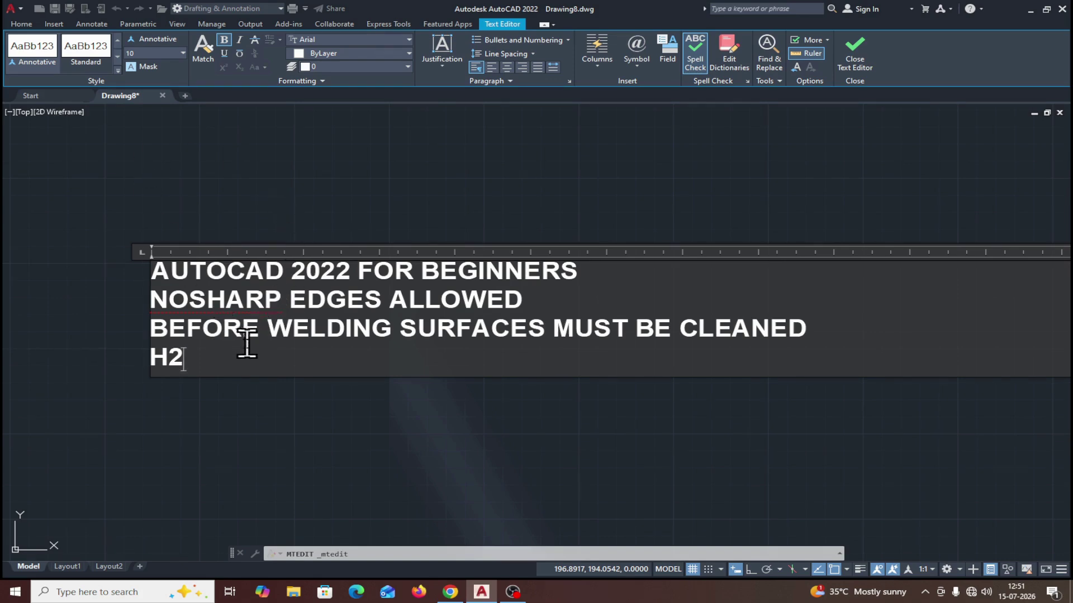
pyautogui.moveTo(172, 362); pyautogui.dragTo(197, 362)
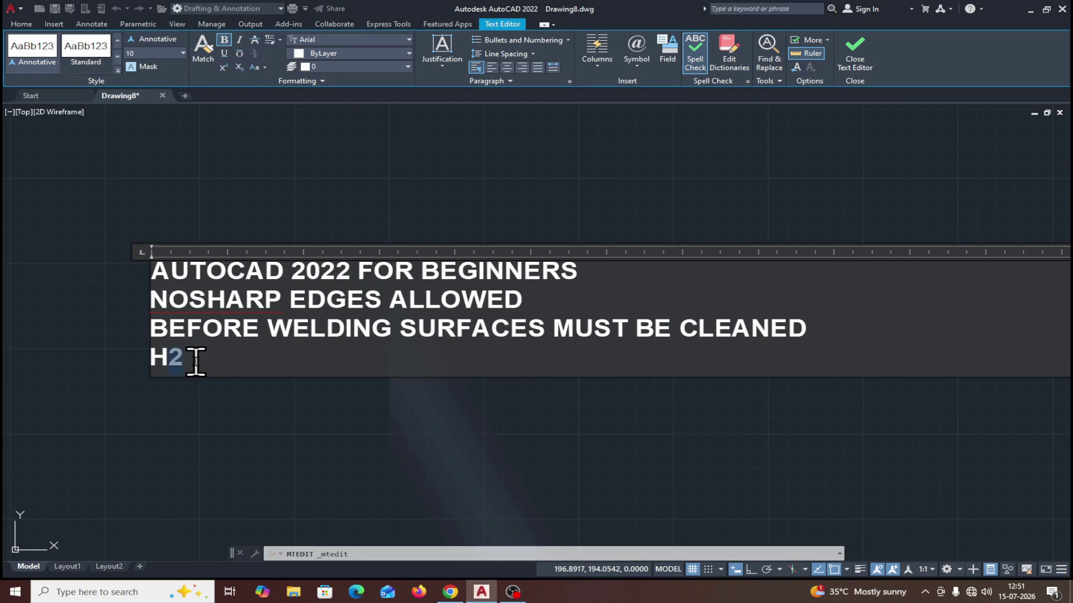
pyautogui.click(224, 68)
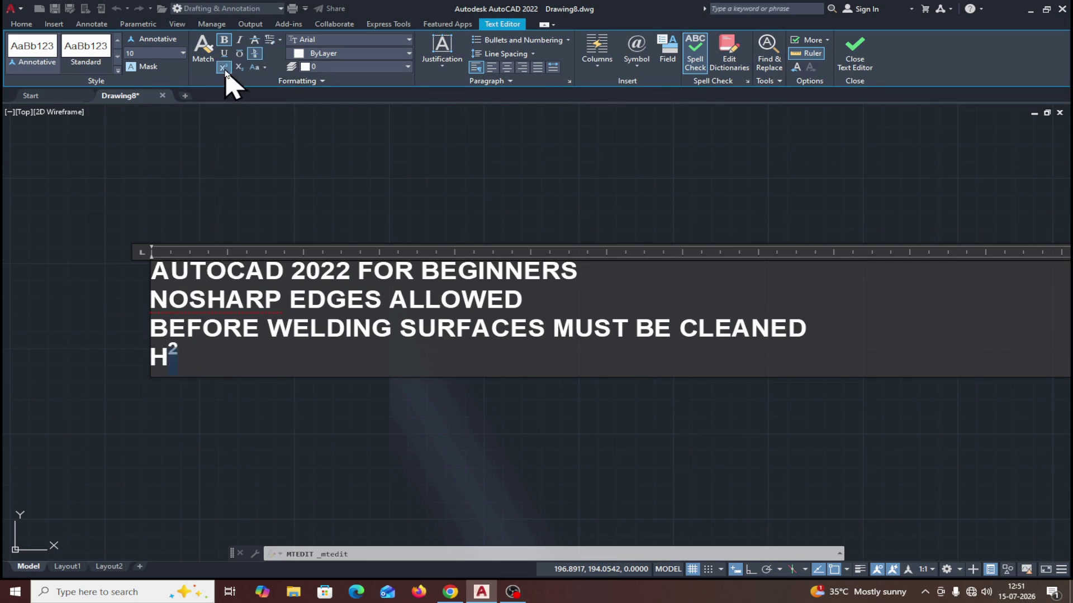
# Append S2 after the H² on the fourth line and make its 2 a subscript.
pyautogui.click(229, 364)
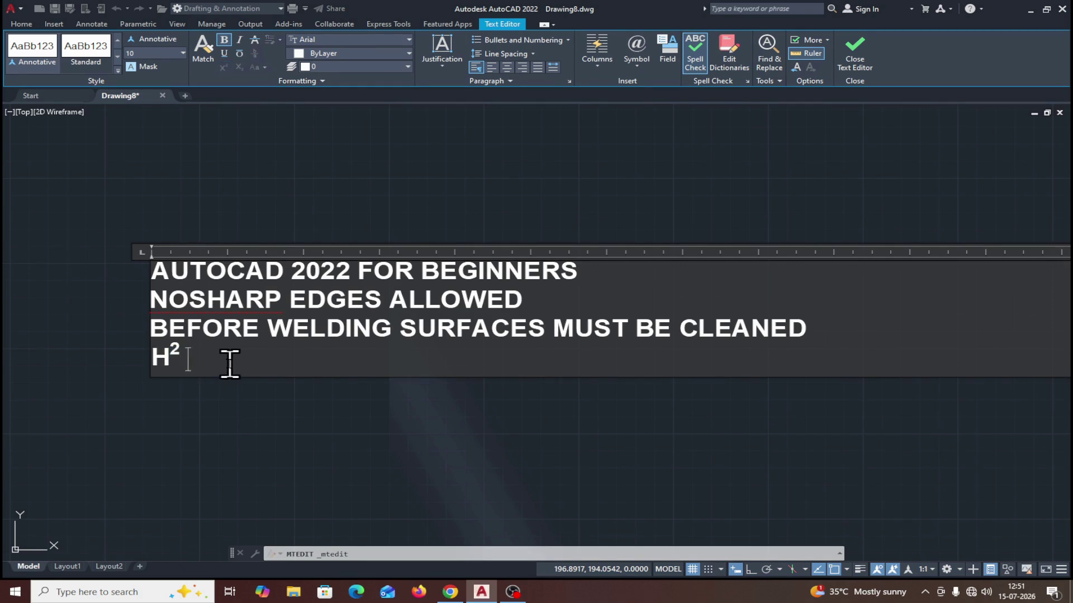
pyautogui.write('S2')
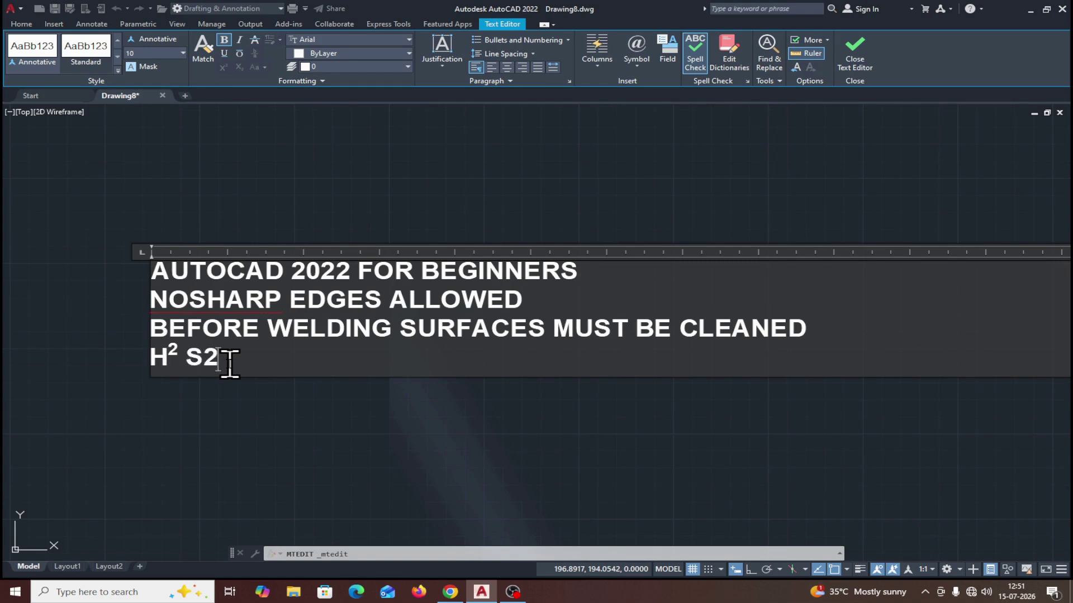
pyautogui.moveTo(206, 357); pyautogui.dragTo(230, 357)
pyautogui.click(240, 68)
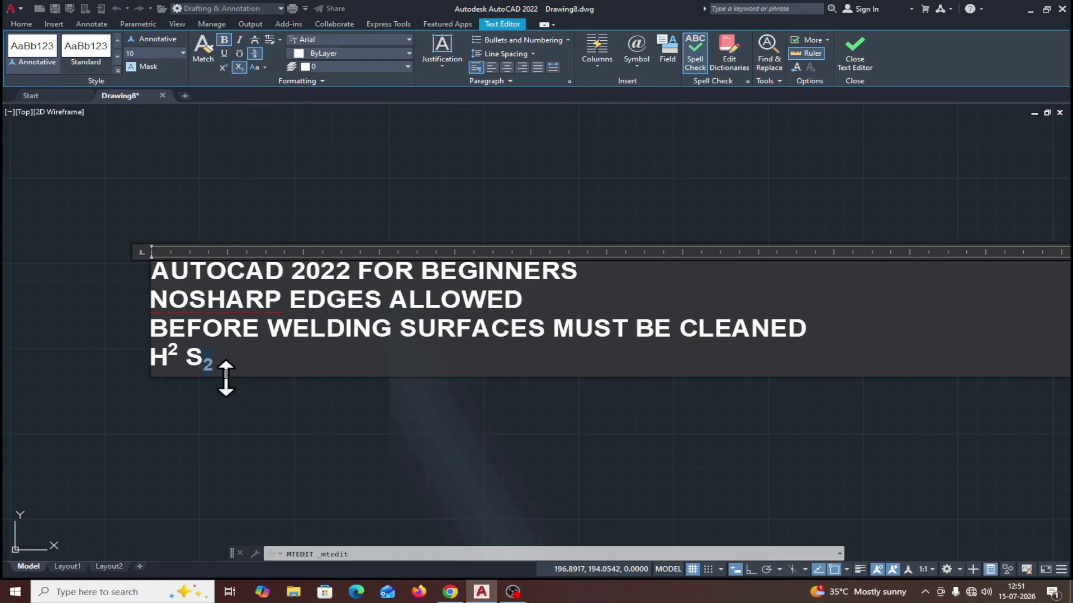
# Try changing the third line, about welding surfaces, to lowercase and convert it back to uppercase.
pyautogui.click(266, 67)
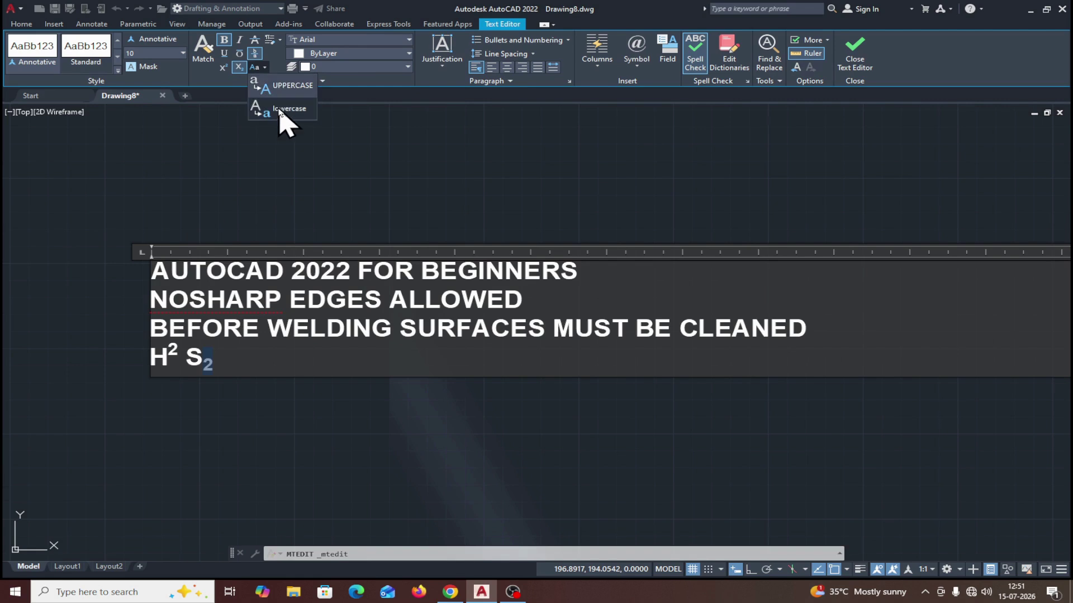
pyautogui.click(351, 120)
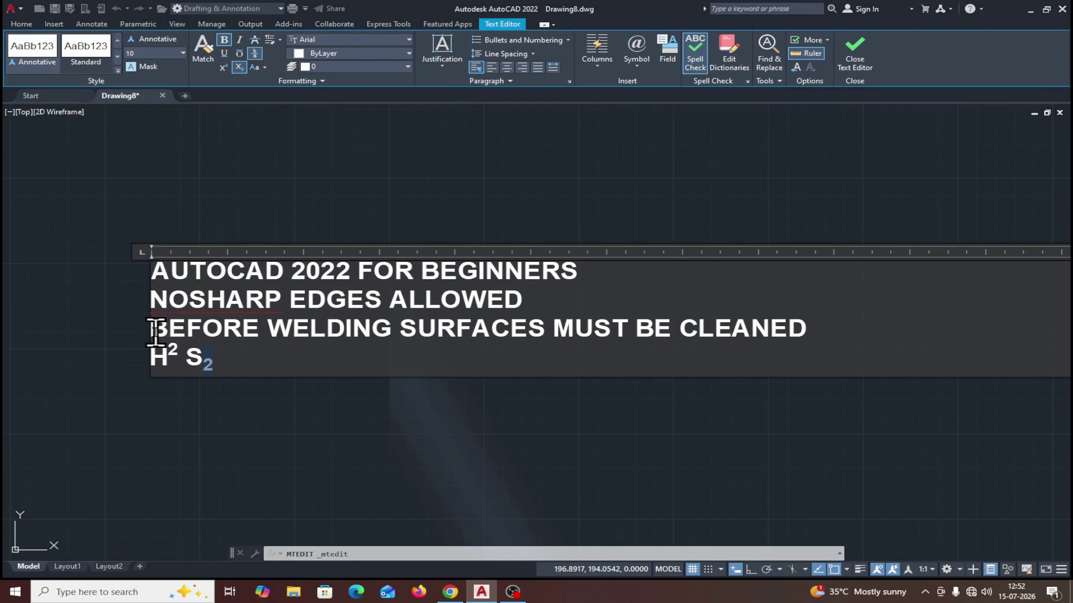
pyautogui.moveTo(153, 331); pyautogui.dragTo(846, 341)
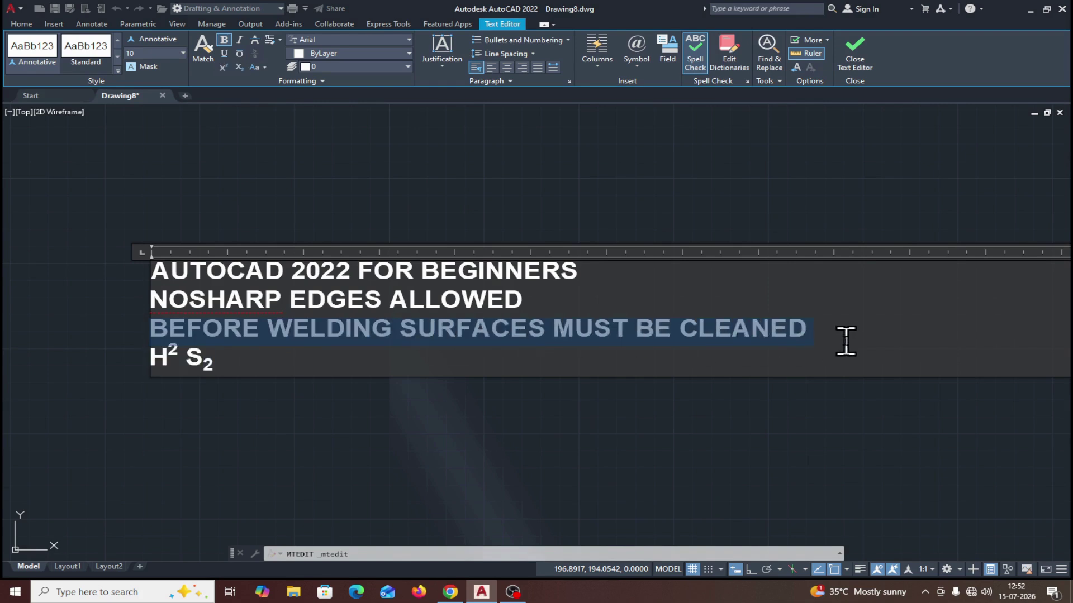
pyautogui.click(266, 67)
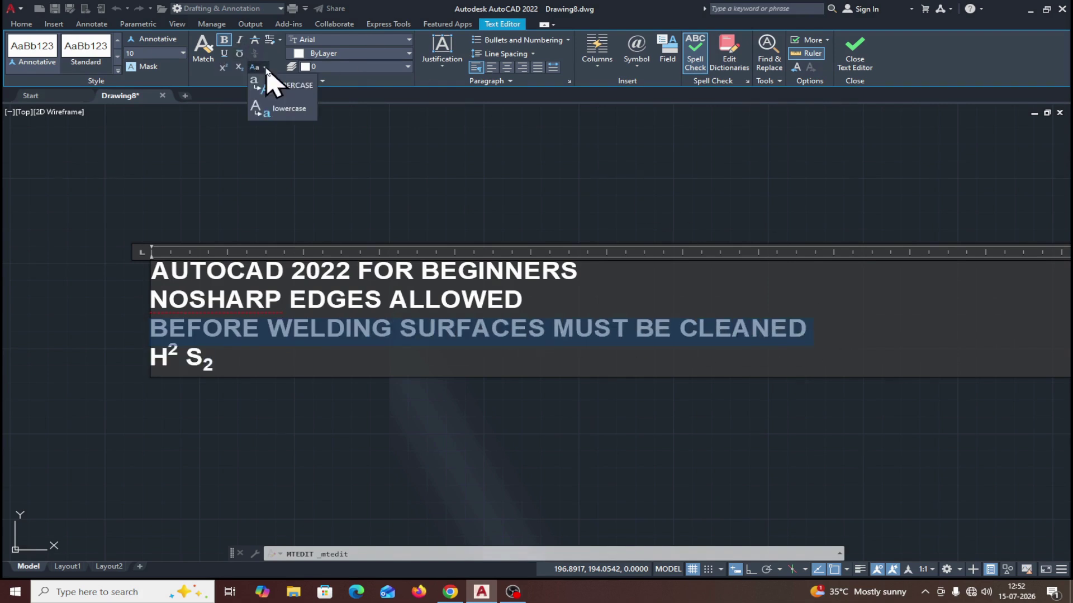
pyautogui.click(283, 110)
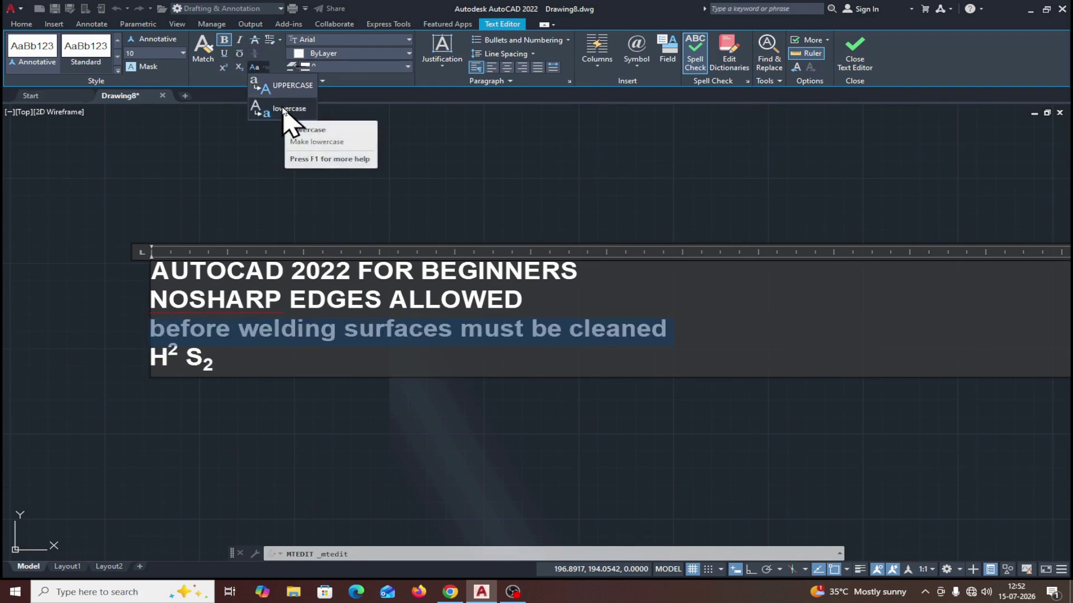
pyautogui.click(266, 68)
pyautogui.click(282, 99)
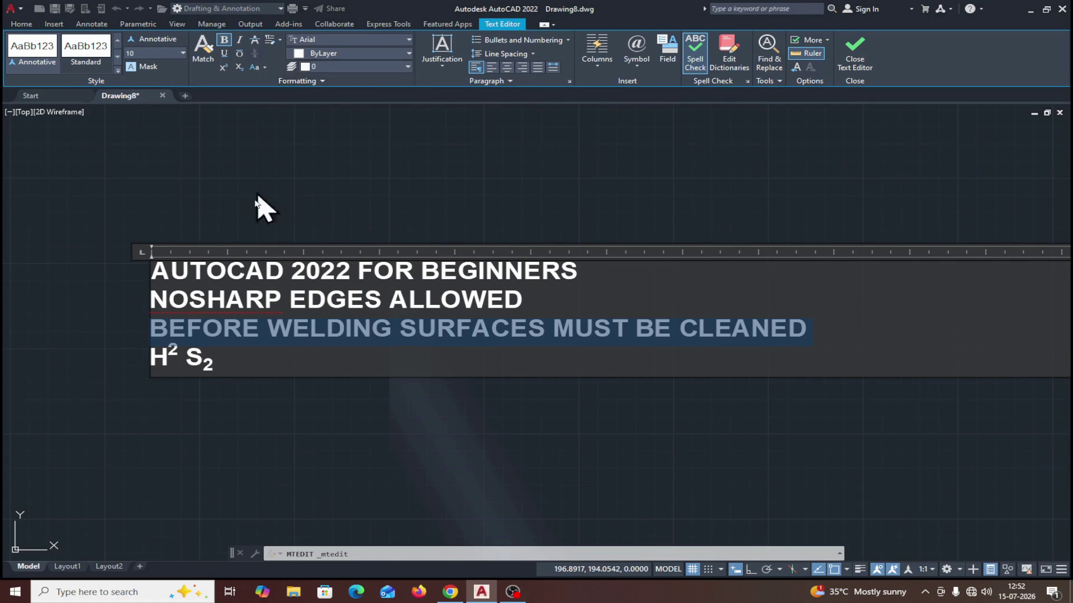
# Add a fifth line reading 20/20 below the H² S₂ line and stack it as a fraction.
pyautogui.click(240, 358)
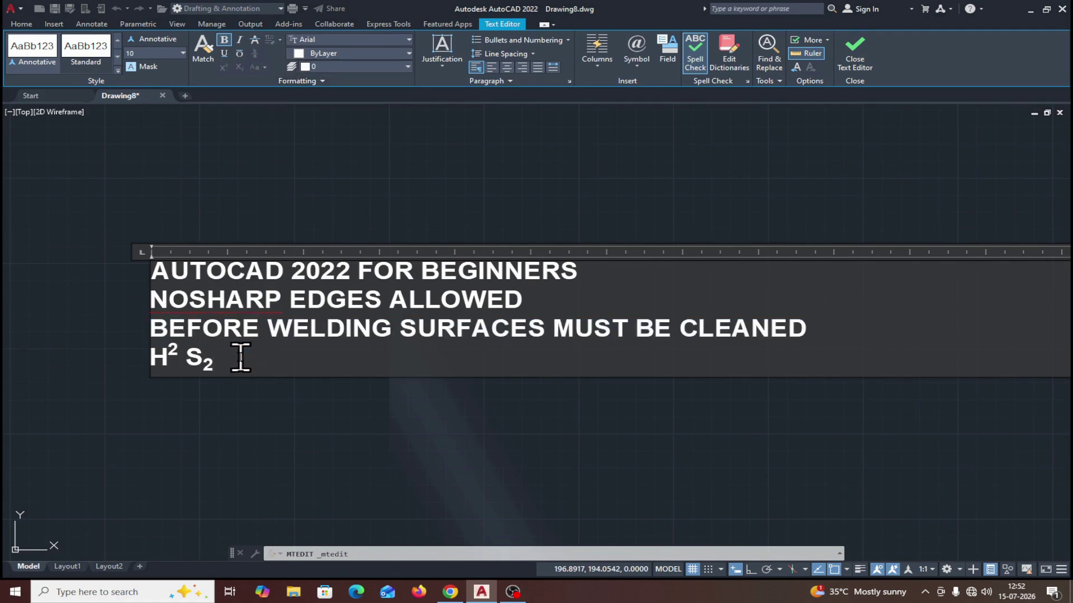
pyautogui.press('Return')
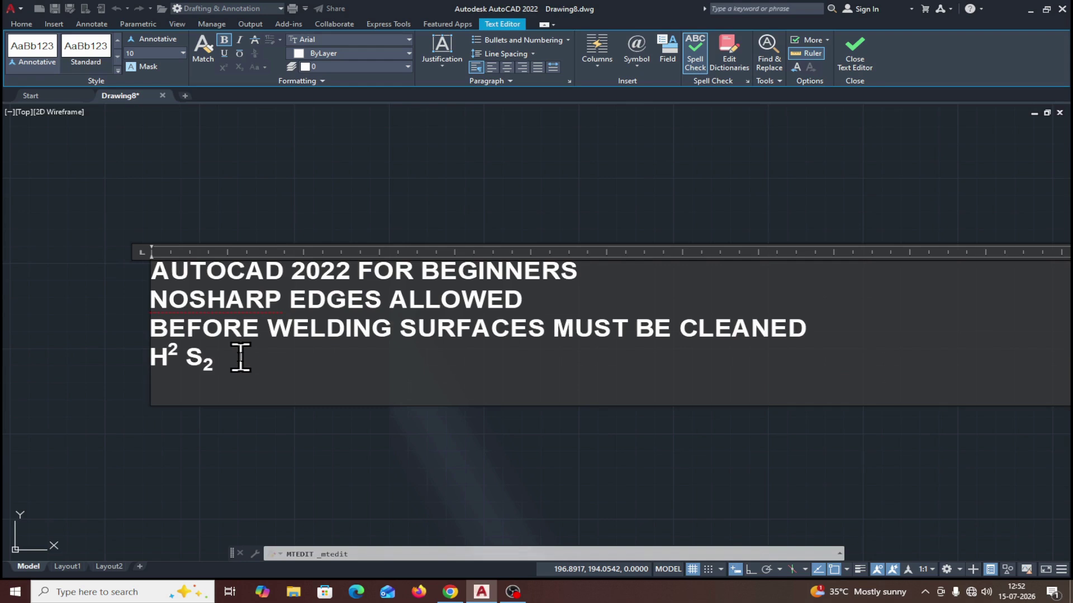
pyautogui.write('20/20')
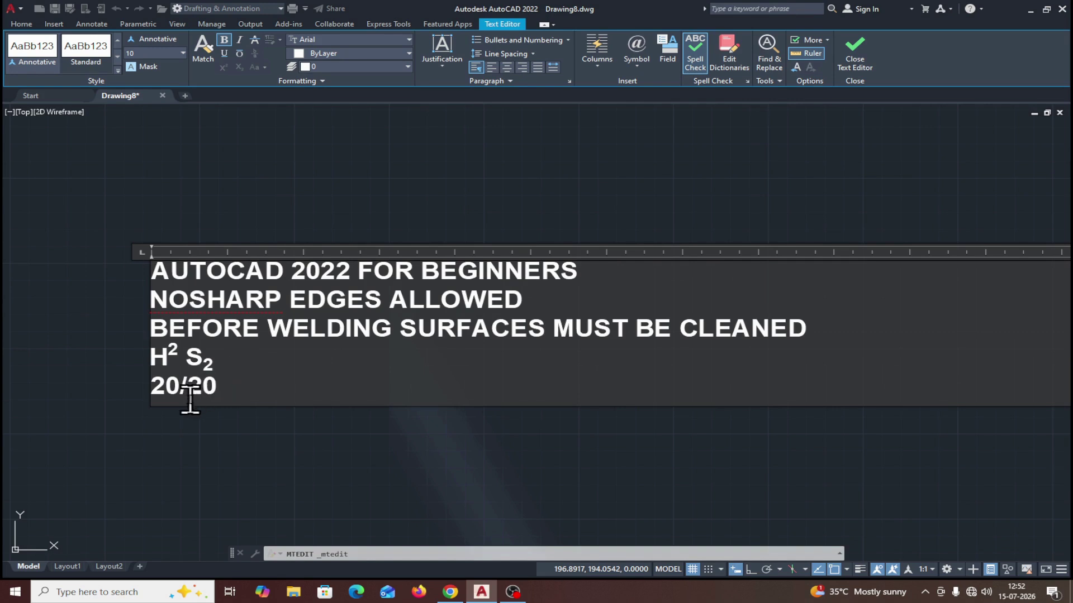
pyautogui.moveTo(156, 391); pyautogui.dragTo(263, 388)
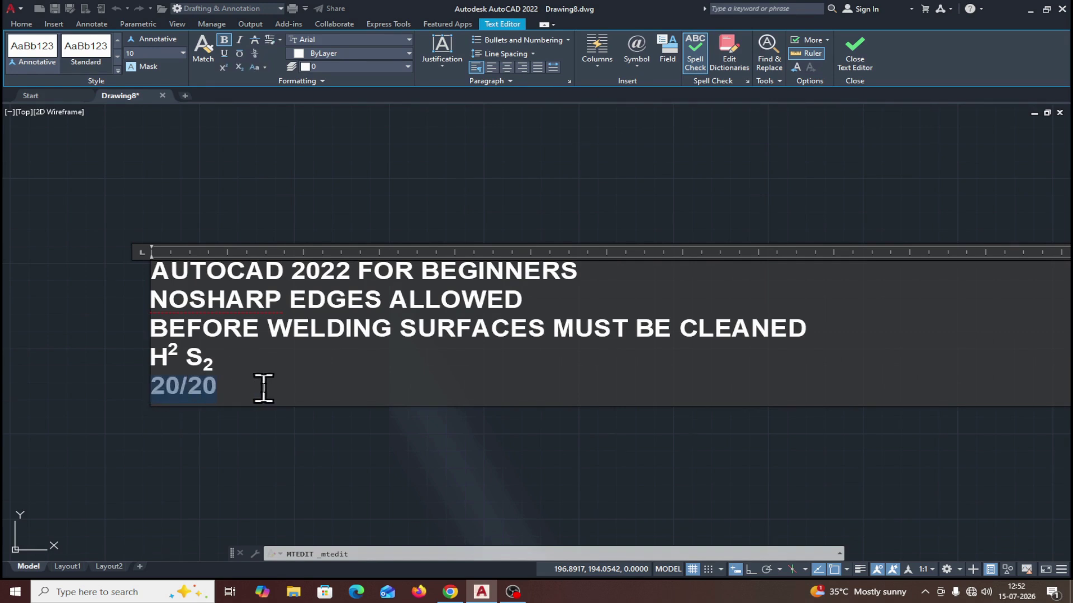
pyautogui.click(256, 54)
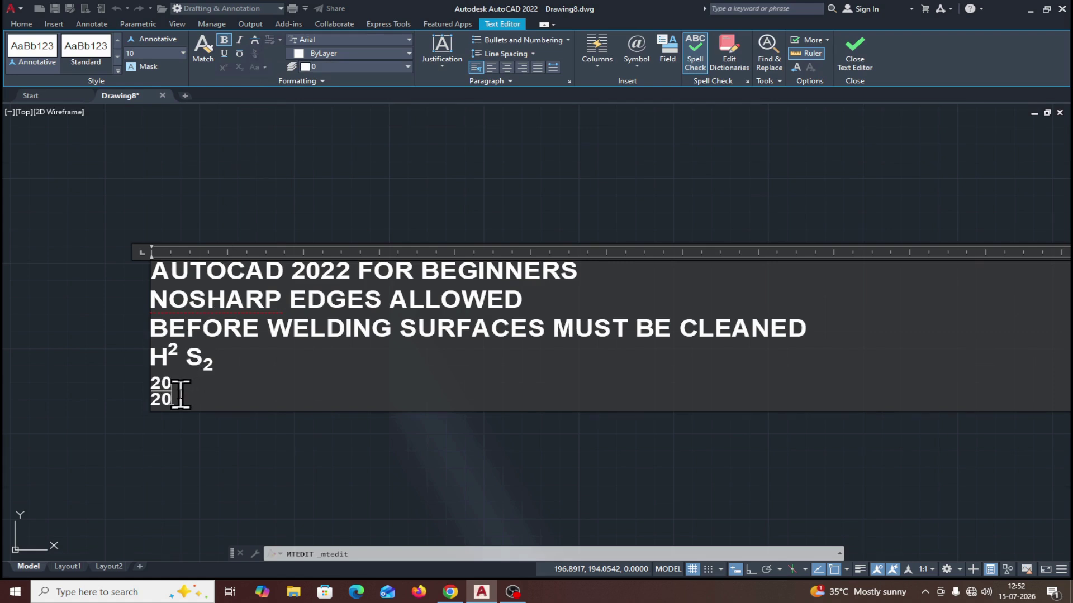
# Try the diagonal stack style on the 20/20 fraction, return it to horizontal and unstack it.
pyautogui.moveTo(180, 394); pyautogui.dragTo(147, 397)
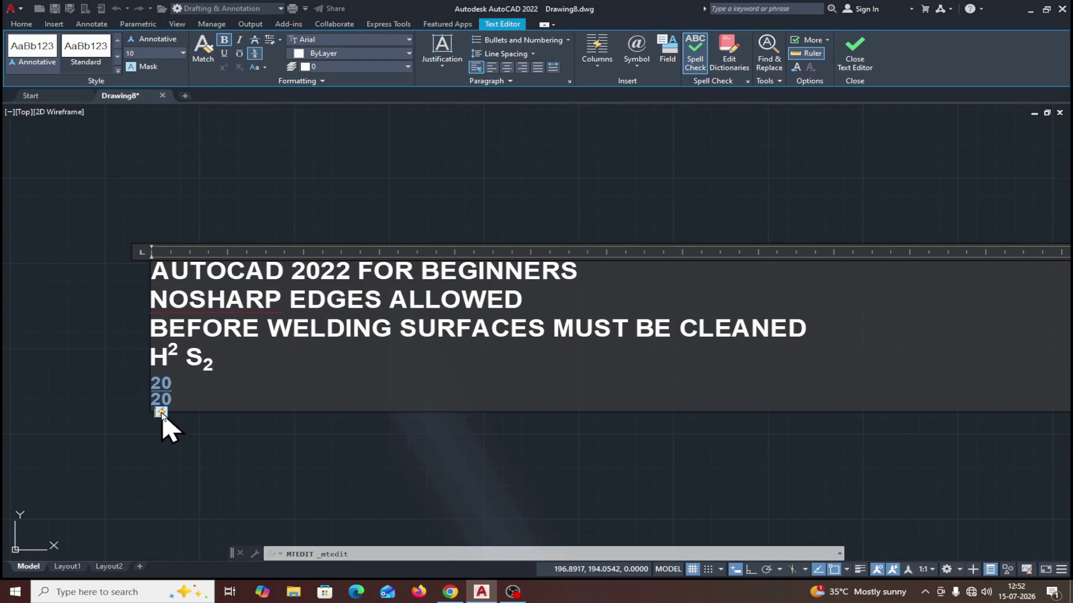
pyautogui.click(161, 413)
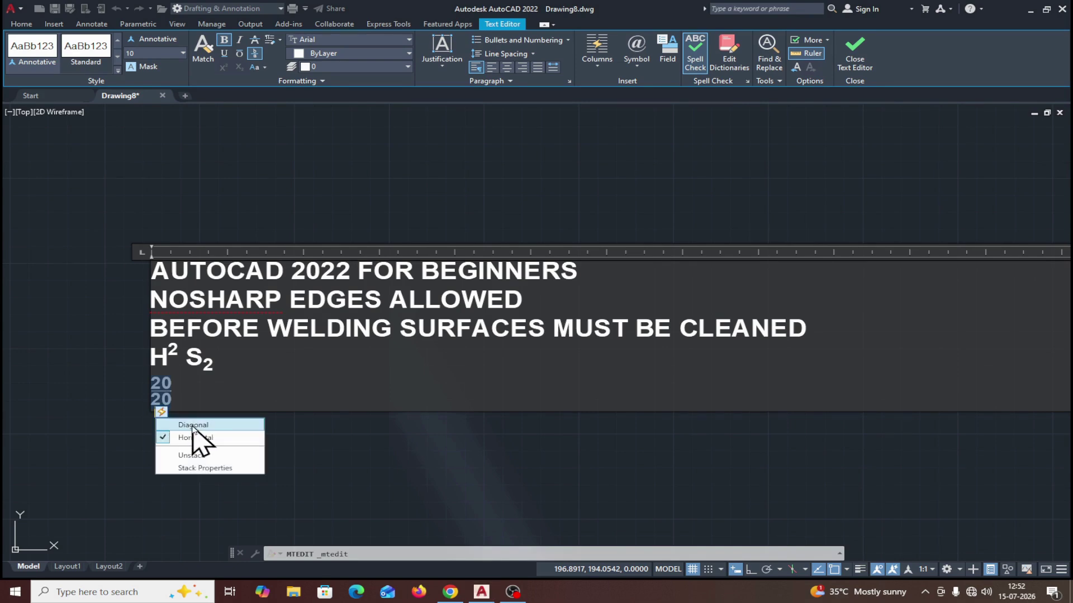
pyautogui.click(193, 426)
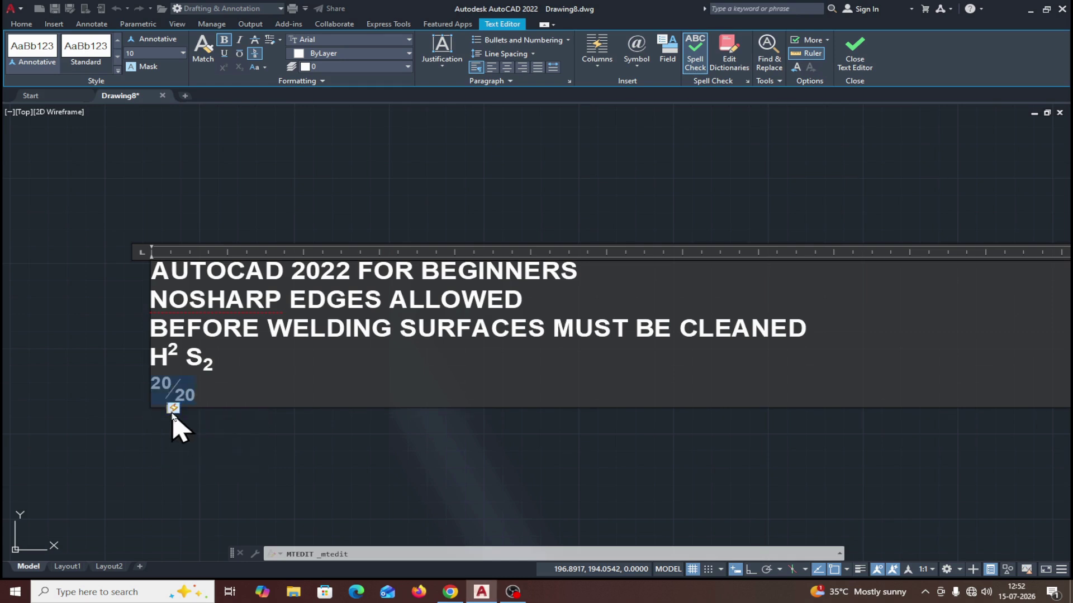
pyautogui.click(173, 409)
pyautogui.click(198, 435)
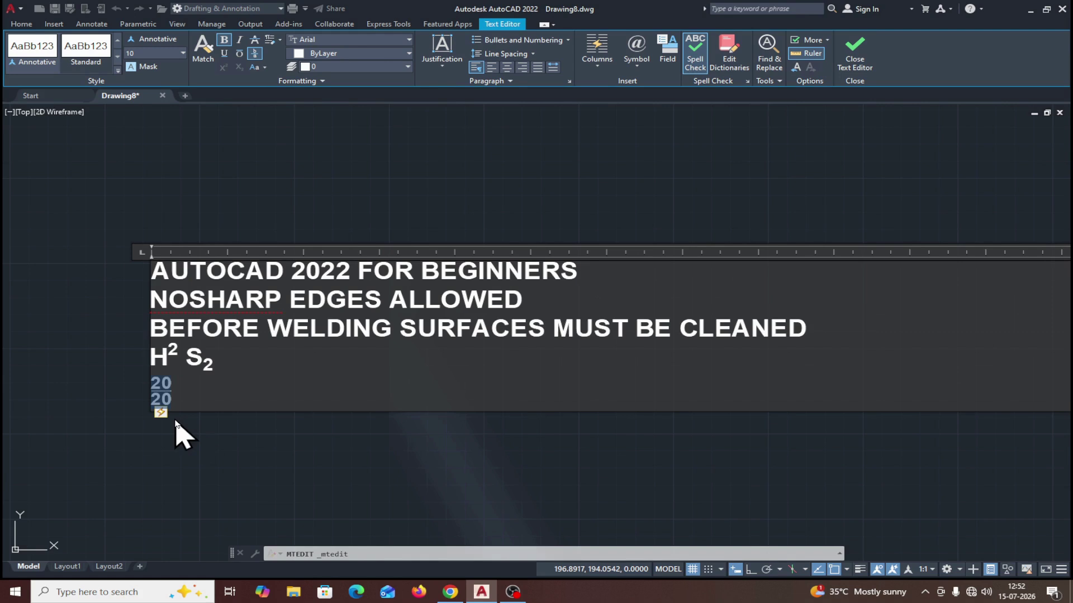
pyautogui.click(161, 412)
pyautogui.click(190, 458)
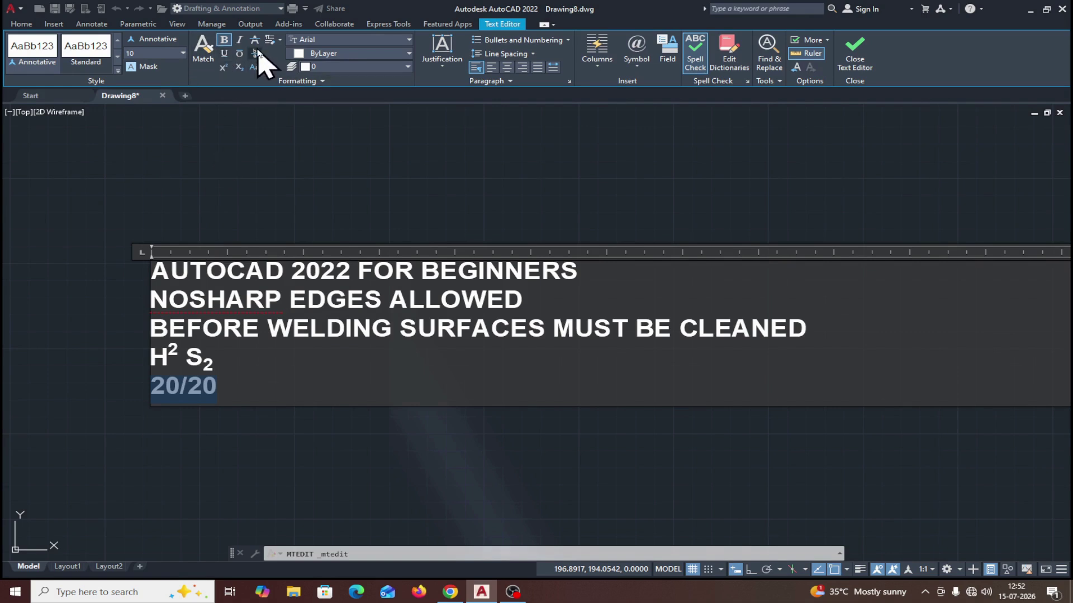
# Stack 20/20 as a horizontal fraction again and append 20+.02^-.05 after it on the fifth line.
pyautogui.click(266, 383)
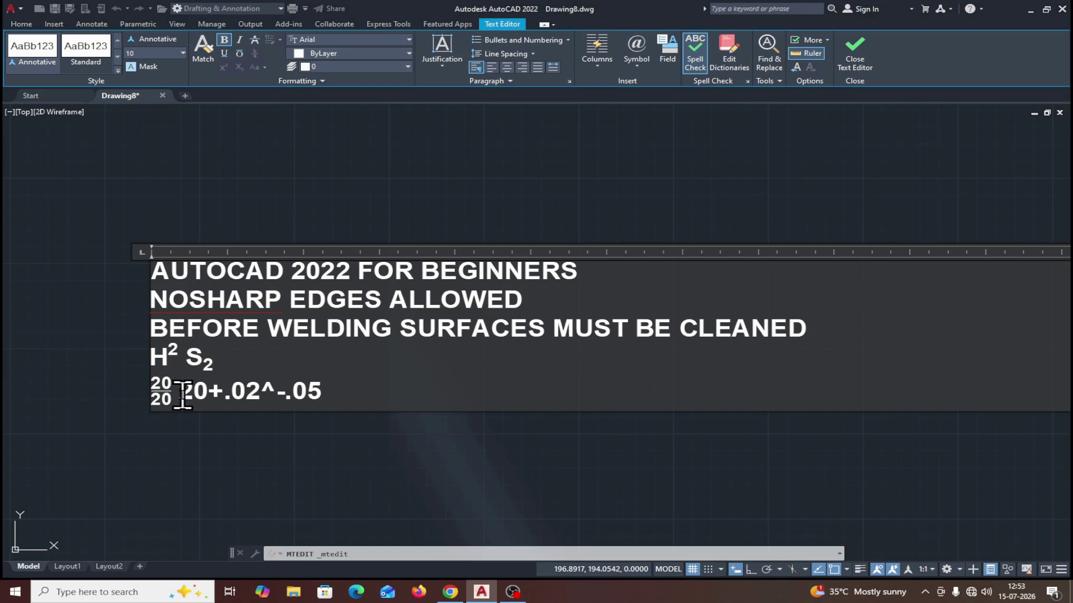
# Try stacking the whole 20+.02^-.05 expression, undo and redo the edits repeatedly, and finish with that text unstacked.
pyautogui.moveTo(182, 394); pyautogui.dragTo(328, 388)
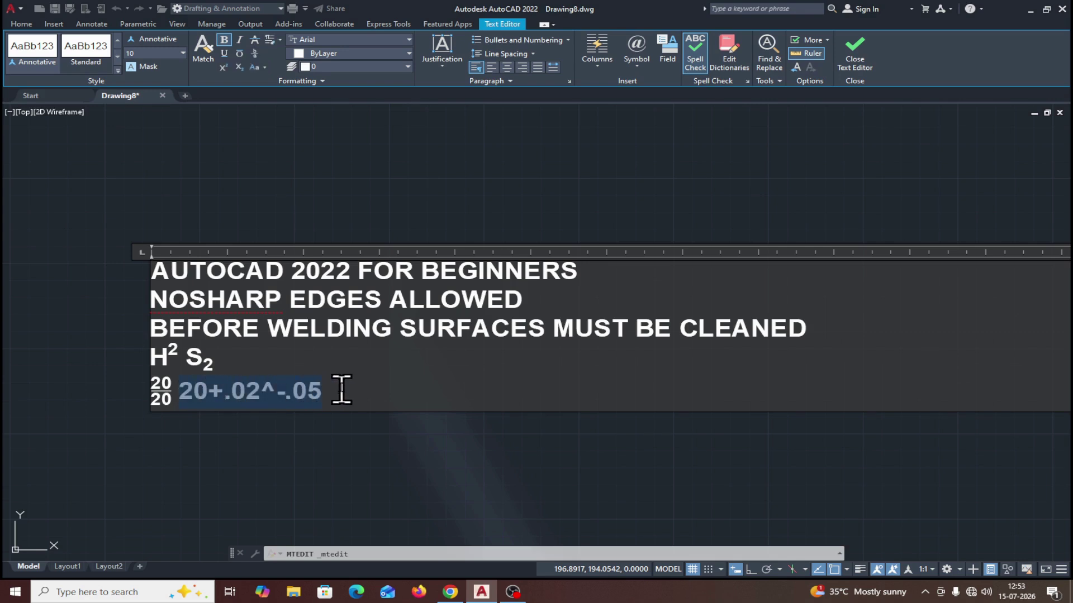
pyautogui.click(263, 69)
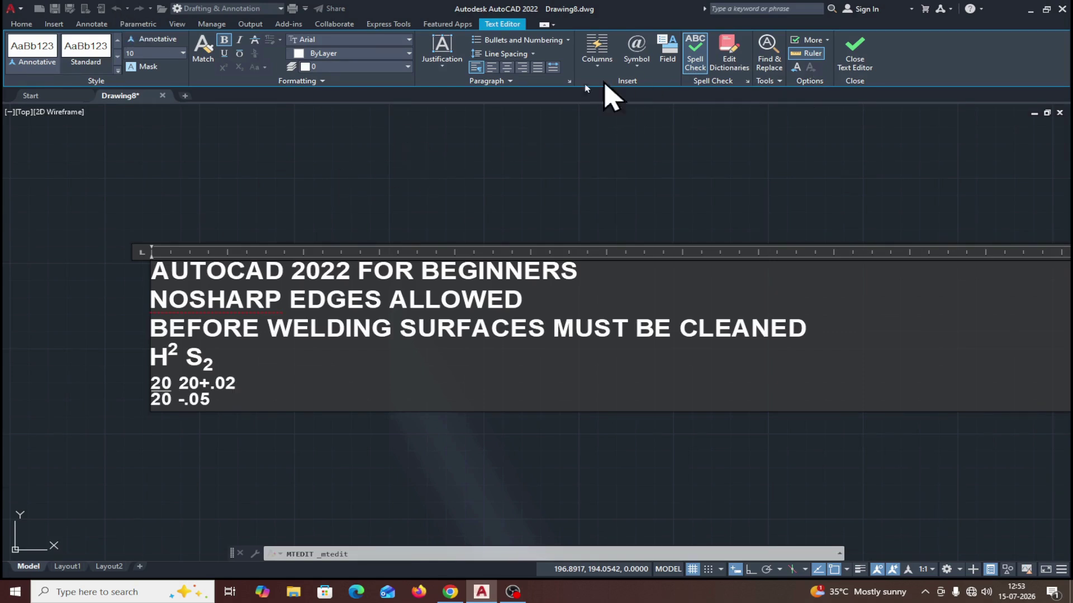
pyautogui.click(797, 68)
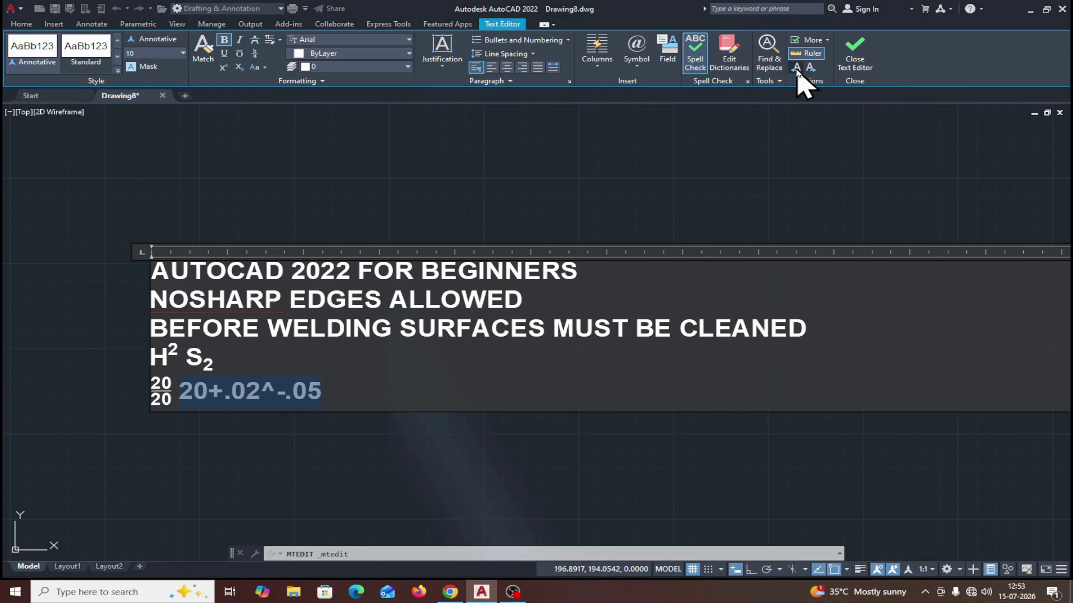
pyautogui.click(809, 68)
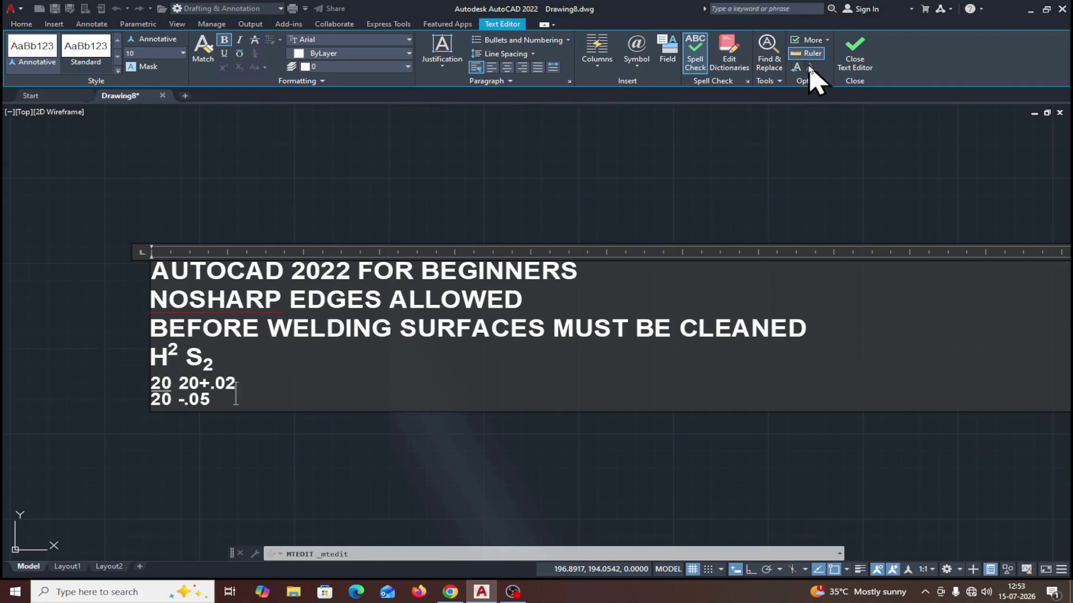
pyautogui.click(797, 68)
pyautogui.click(810, 68)
pyautogui.click(797, 68)
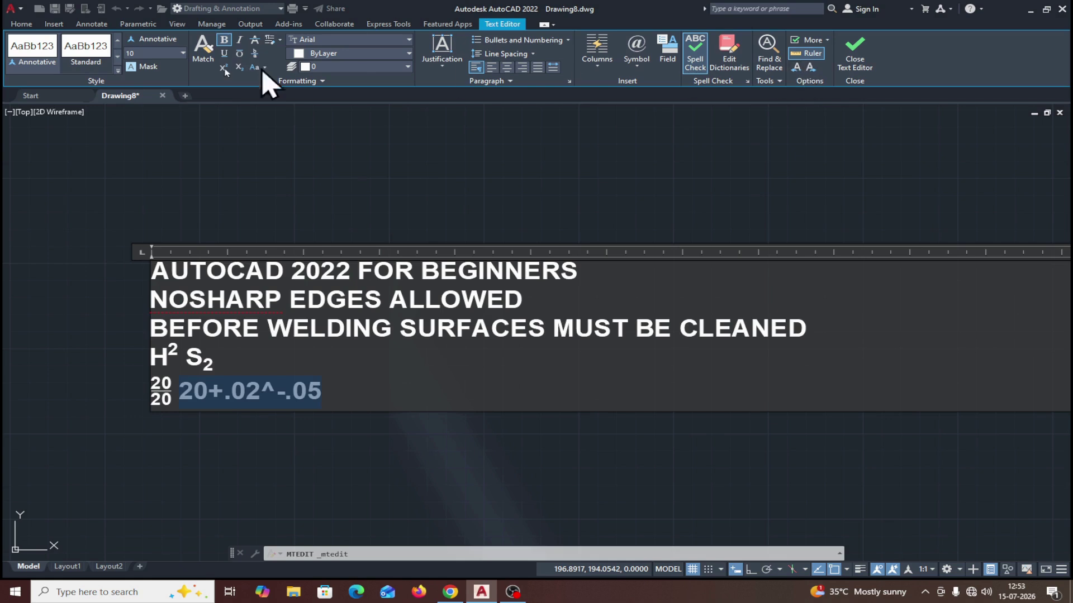
pyautogui.click(44, 63)
pyautogui.click(795, 68)
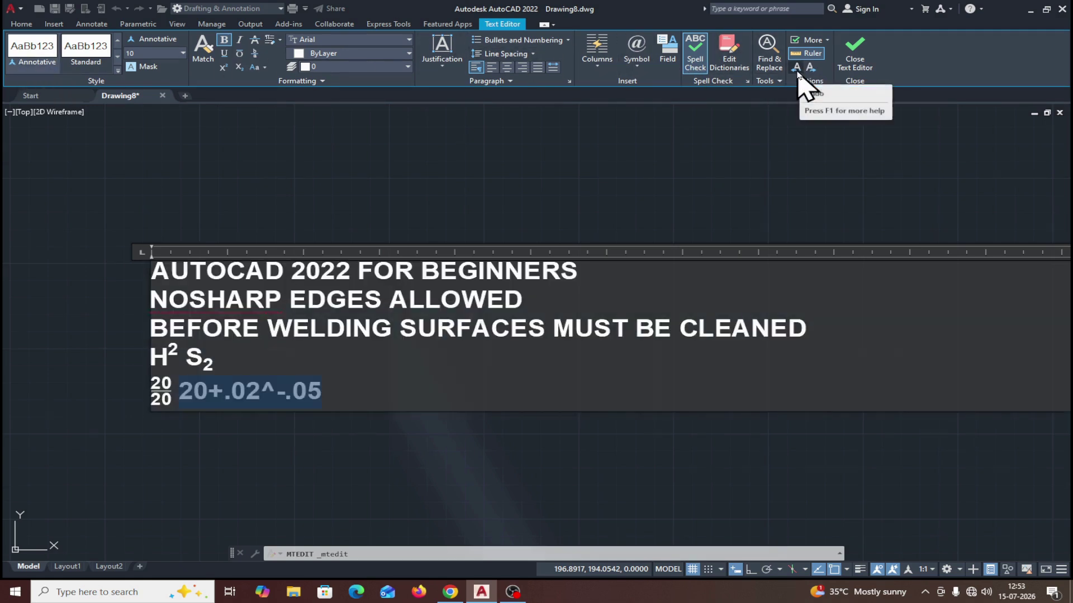
pyautogui.click(797, 72)
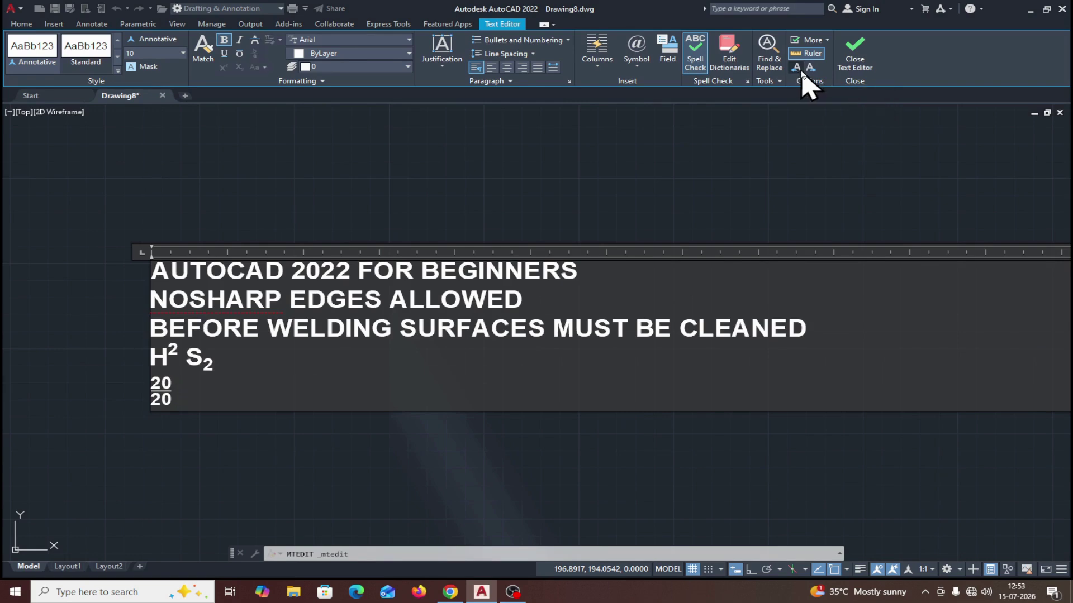
pyautogui.click(809, 69)
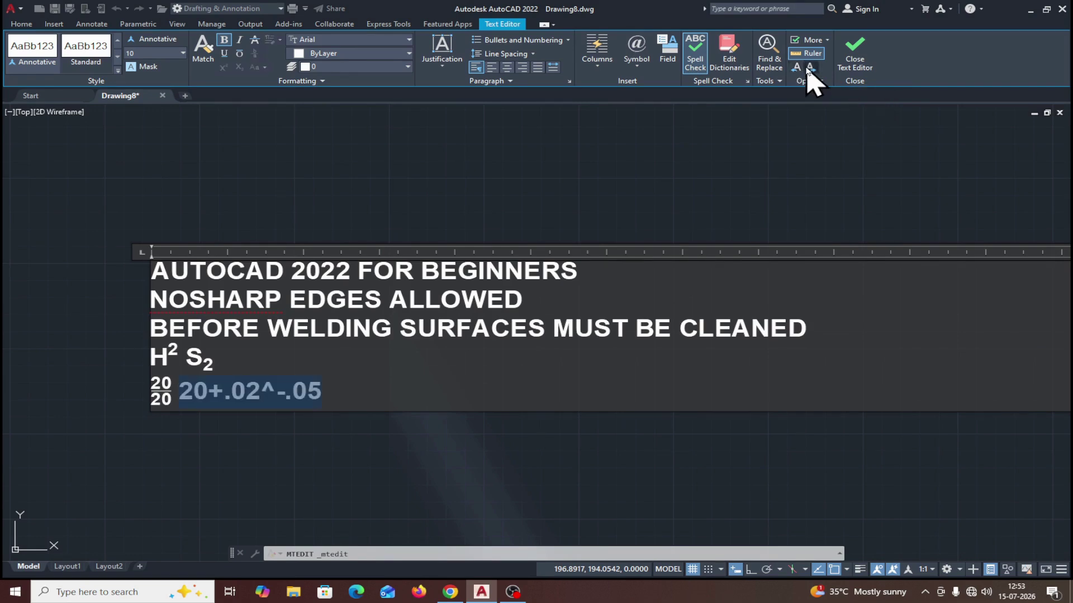
# Stack only the +.02^-.05 portion as an upper and lower tolerance following the 20.
pyautogui.click(491, 386)
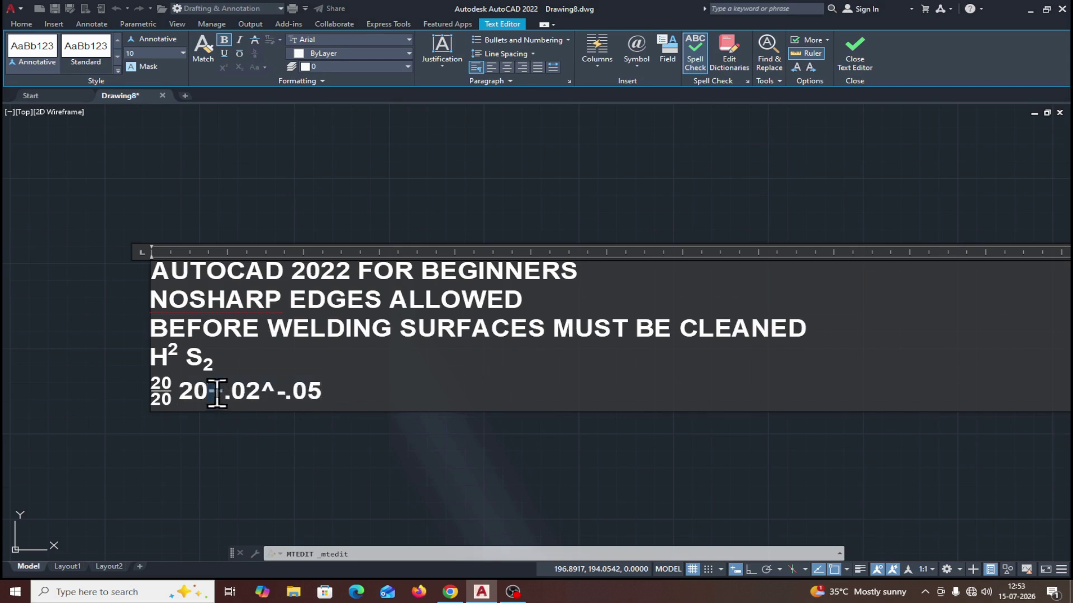
pyautogui.moveTo(217, 393); pyautogui.dragTo(338, 391)
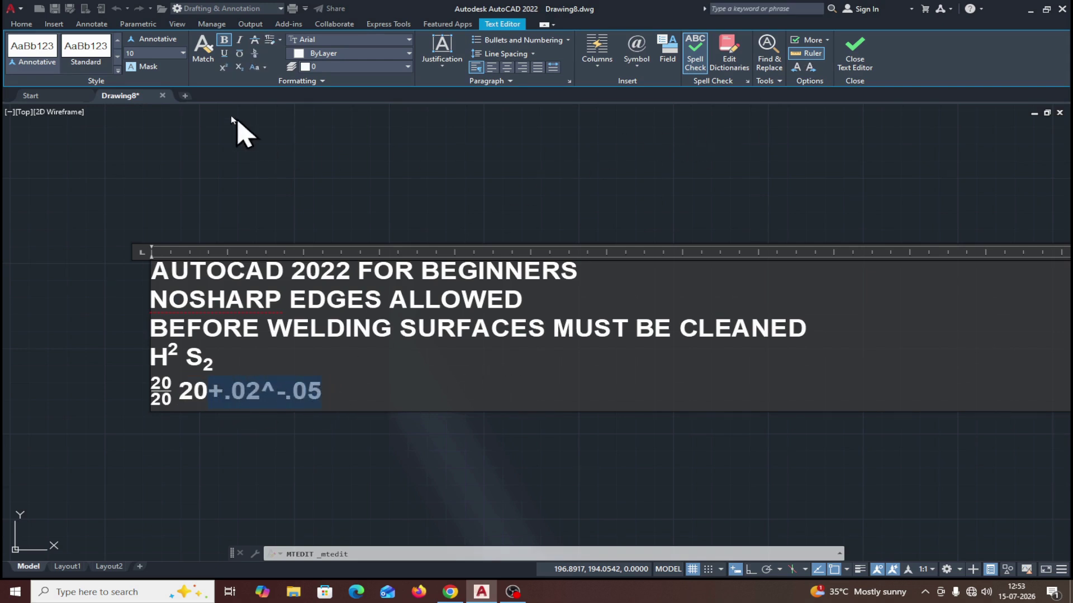
pyautogui.click(255, 54)
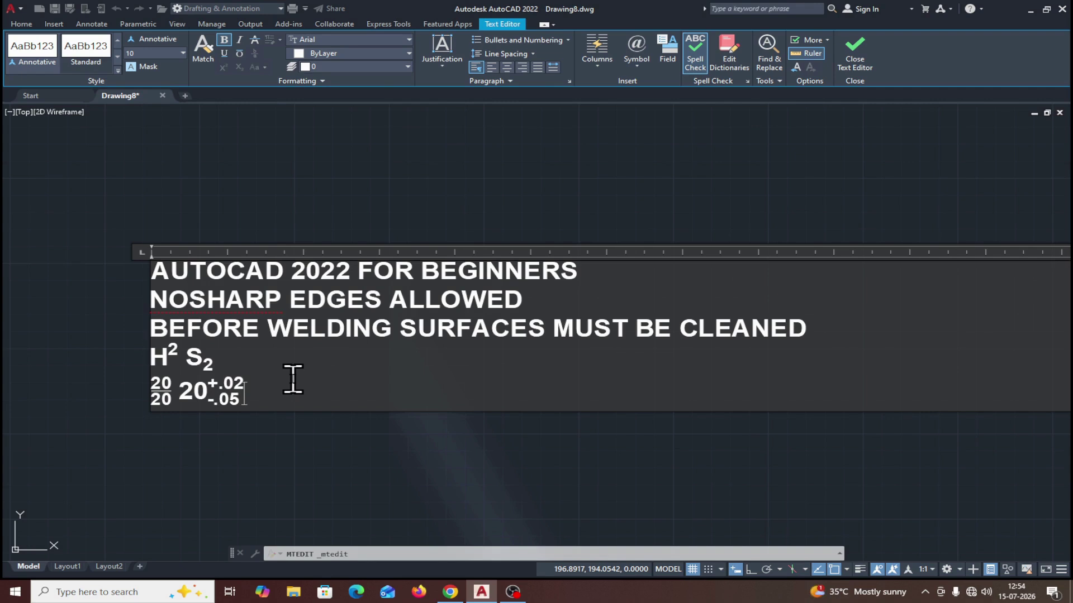
# Add a sixth line and insert the degrees, plus/minus, diameter and ohm symbols on it.
pyautogui.press('Return')
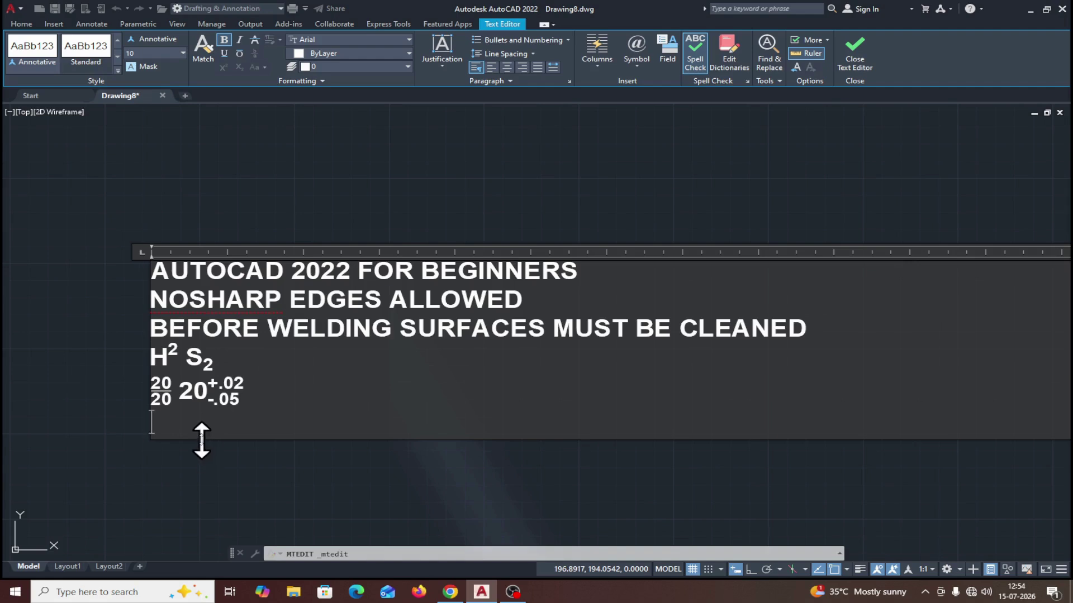
pyautogui.click(636, 64)
pyautogui.click(650, 83)
pyautogui.click(640, 63)
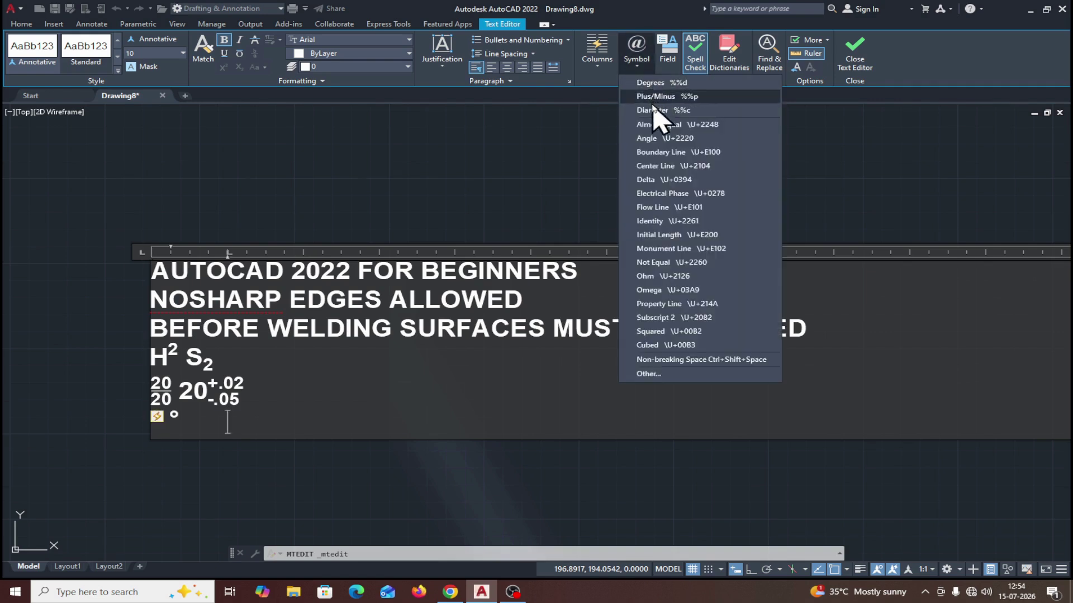
pyautogui.click(669, 97)
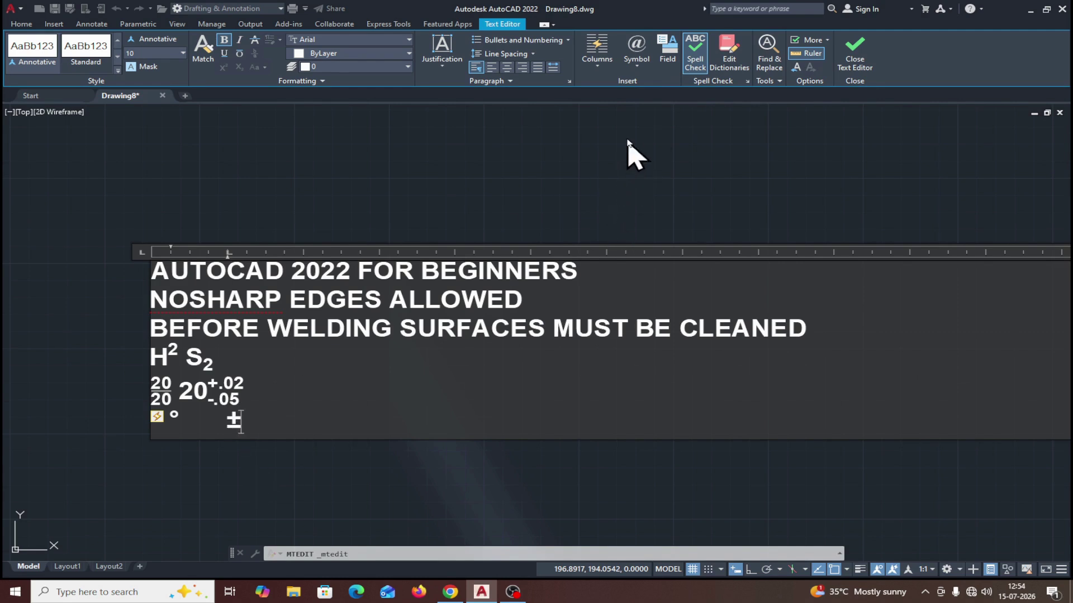
pyautogui.click(637, 63)
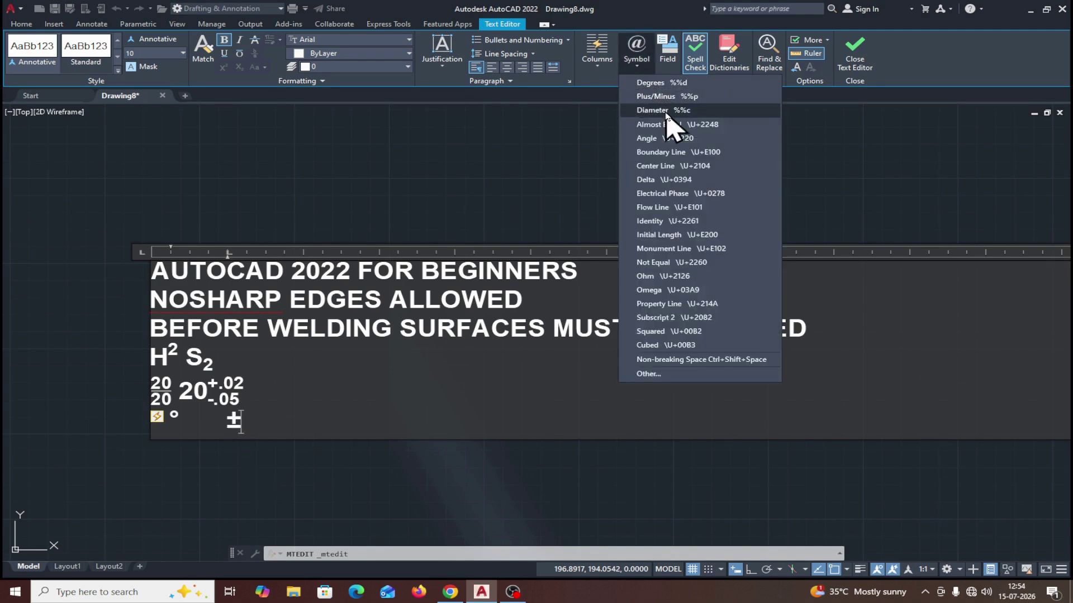
pyautogui.click(666, 111)
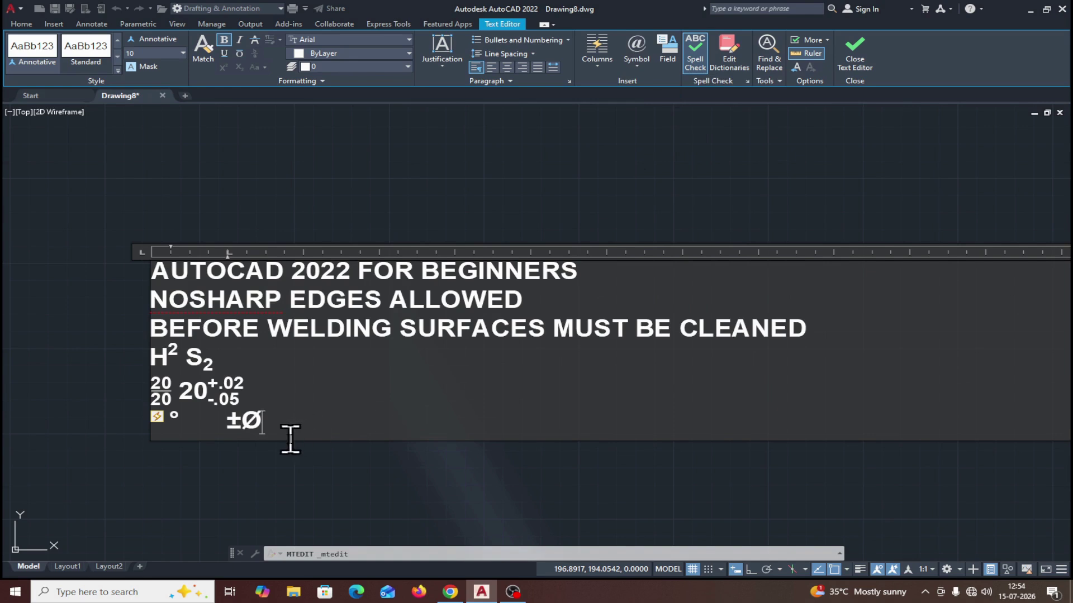
pyautogui.click(637, 64)
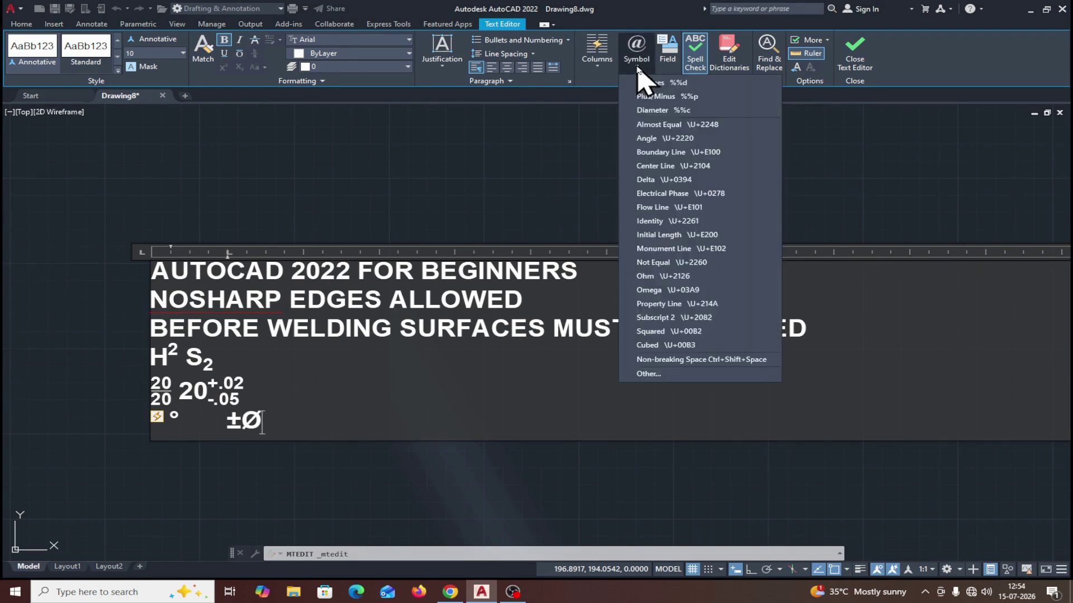
pyautogui.click(650, 277)
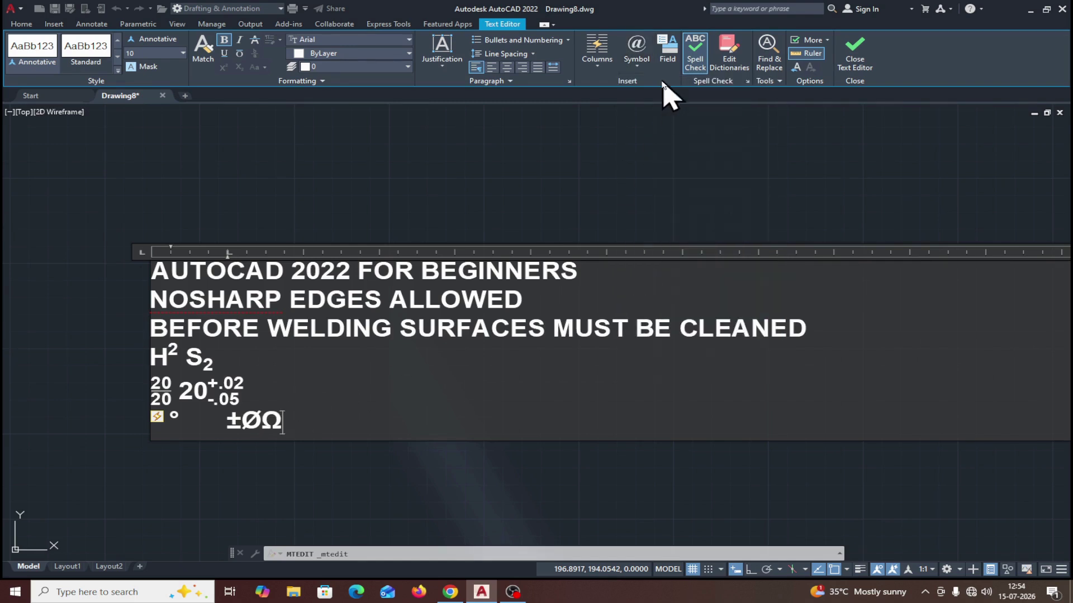
# Open the Character Map through the other-symbols option and copy the telephone character from the Wingdings font.
pyautogui.click(639, 63)
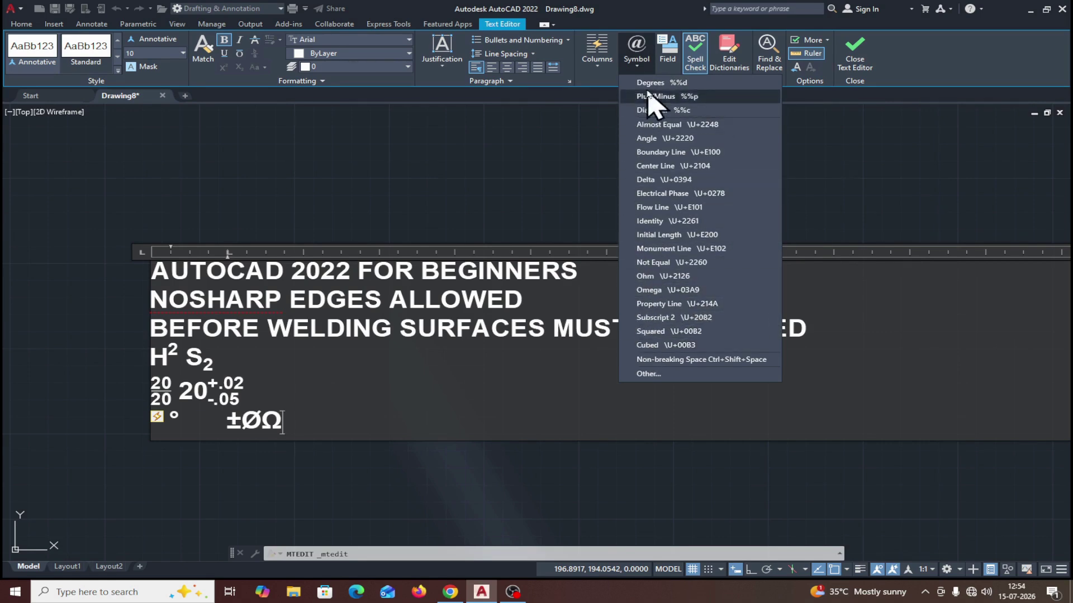
pyautogui.click(656, 378)
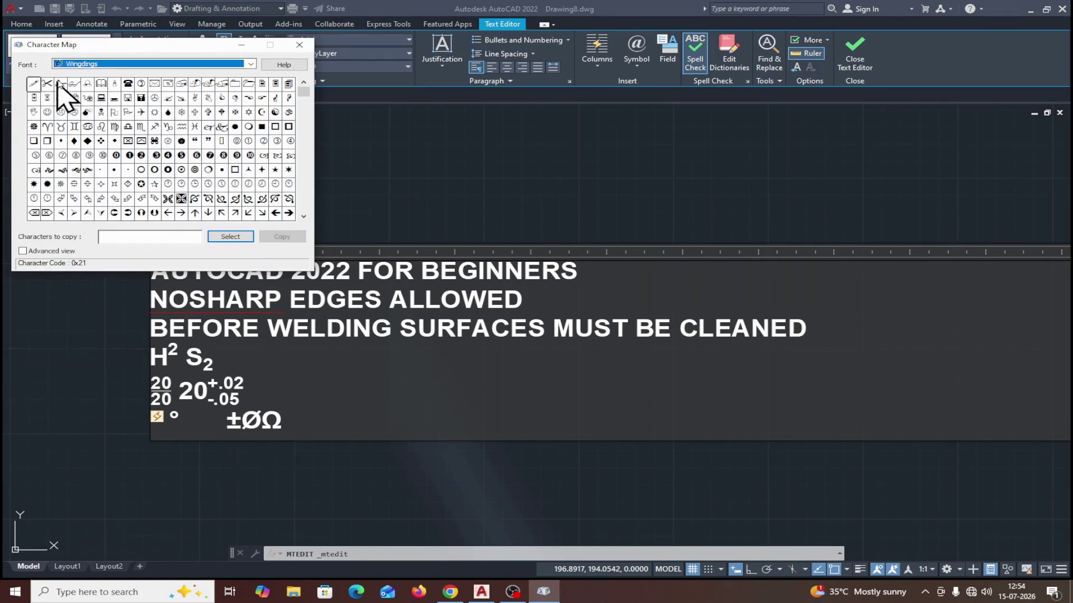
pyautogui.click(249, 65)
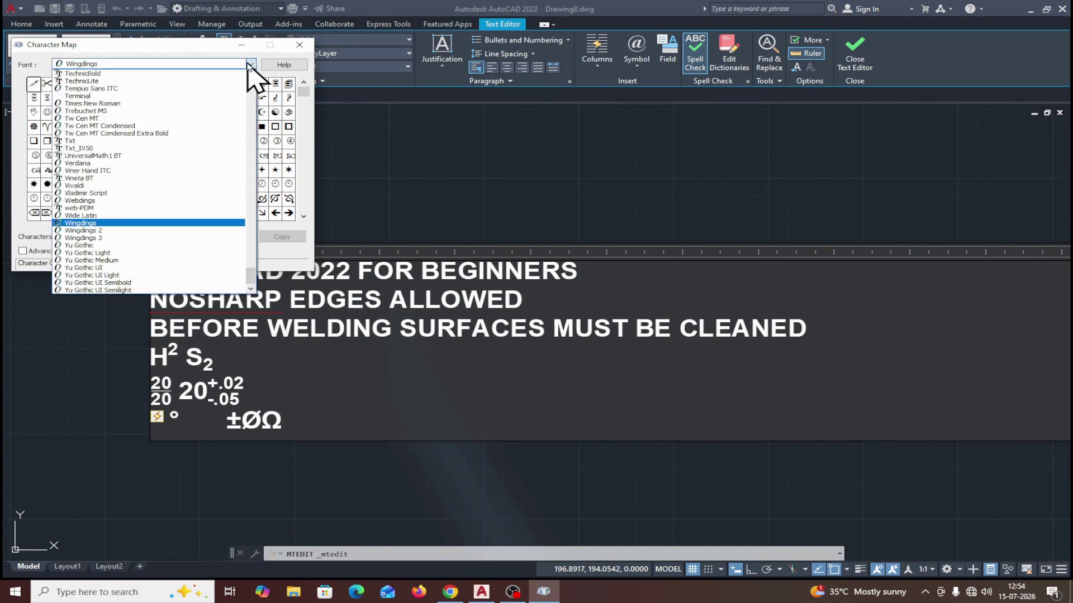
pyautogui.click(89, 224)
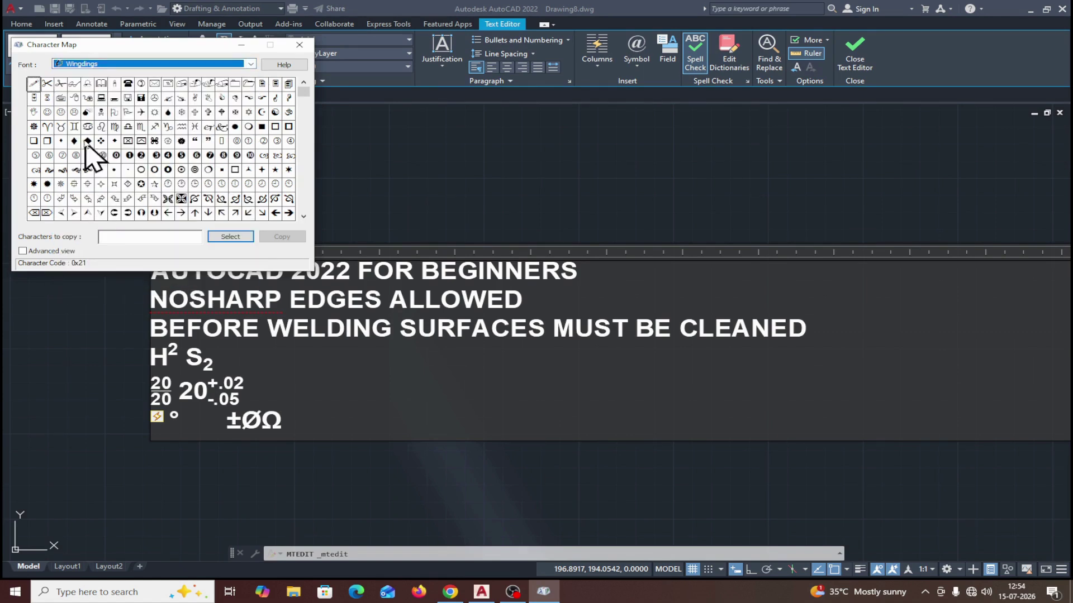
pyautogui.click(128, 84)
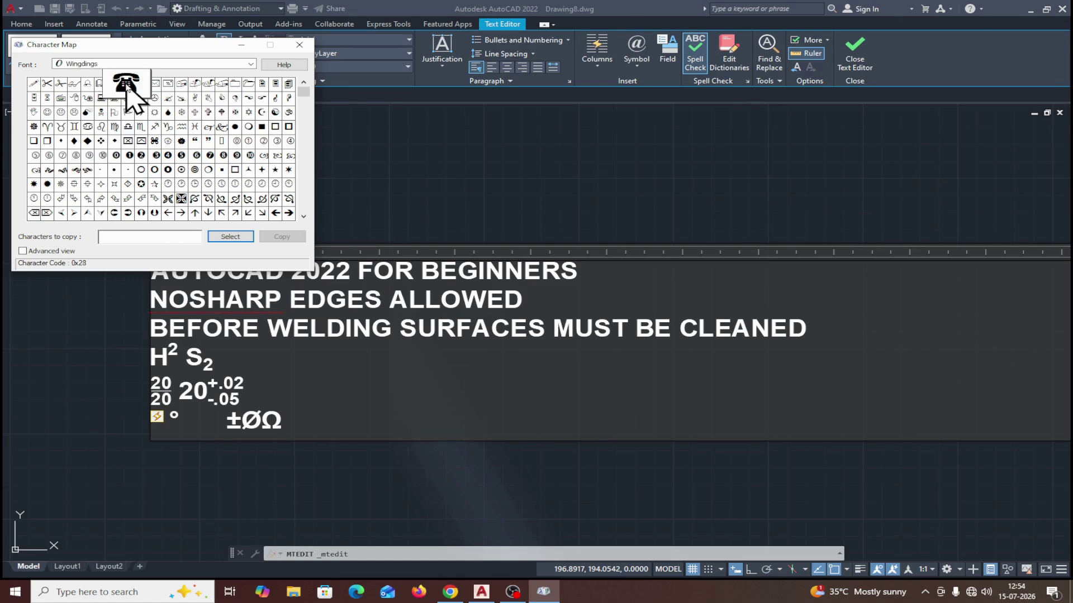
pyautogui.click(226, 237)
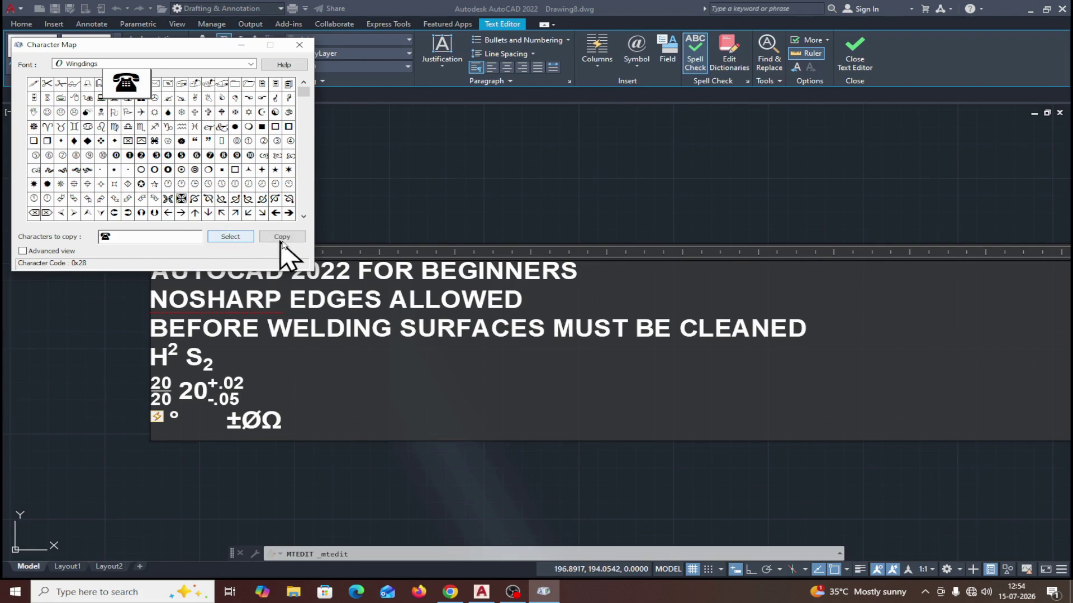
pyautogui.click(282, 237)
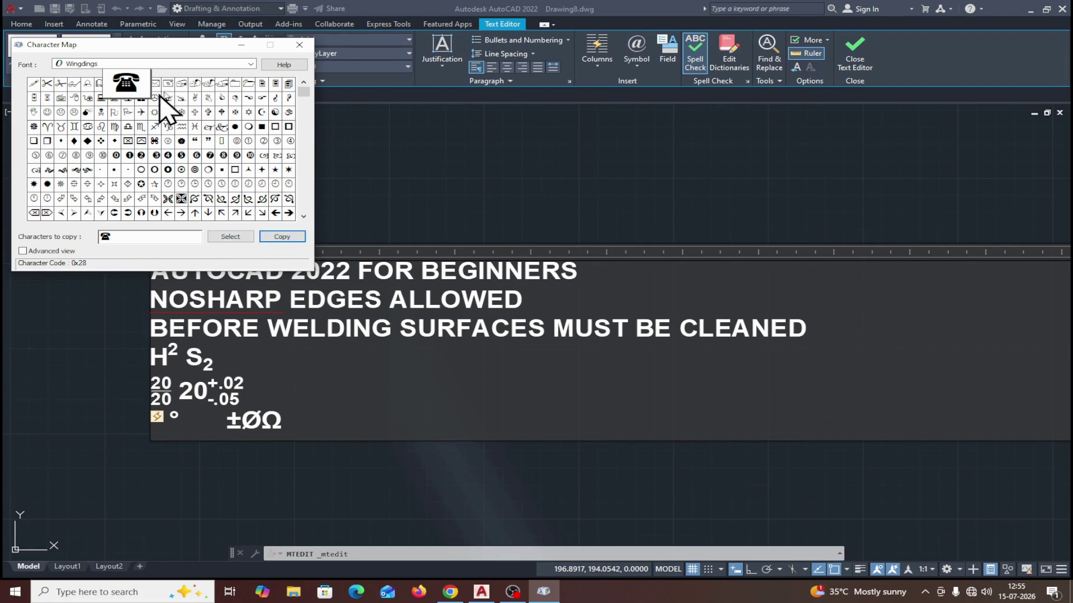
# Close the Character Map and paste the copied telephone symbol after the ohm symbol on the sixth line.
pyautogui.click(300, 45)
pyautogui.rightClick(350, 412)
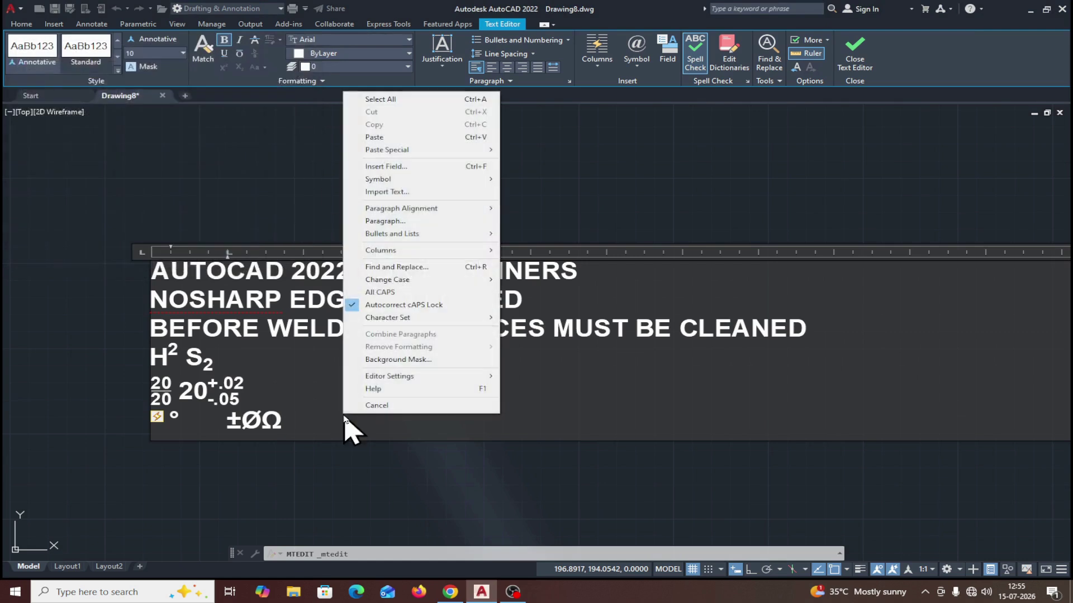
pyautogui.click(388, 138)
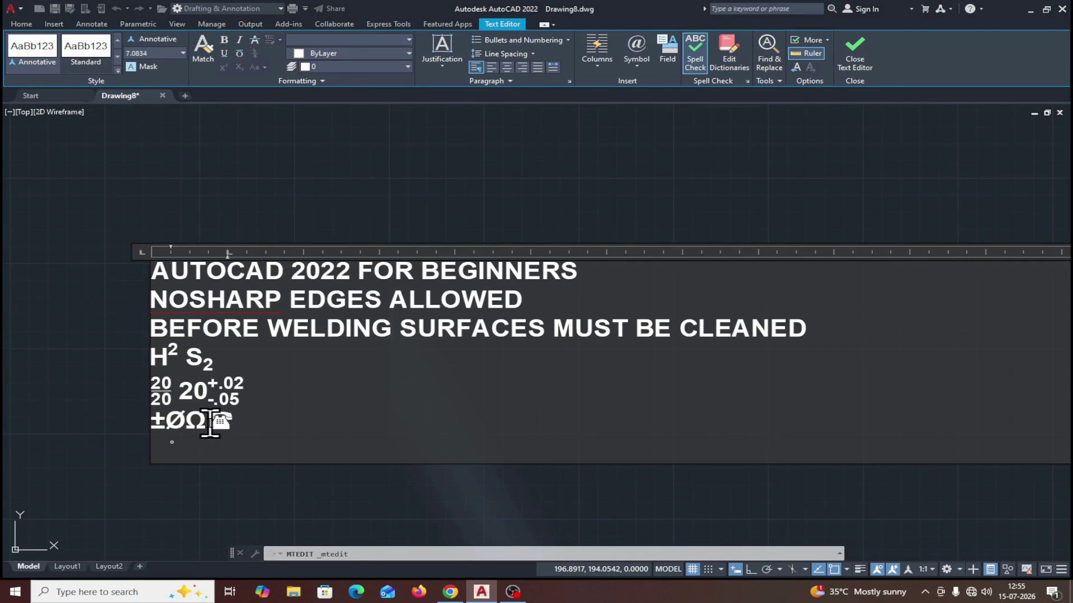
# Set the text height of the pasted telephone symbol to 15.
pyautogui.moveTo(210, 423); pyautogui.dragTo(239, 420)
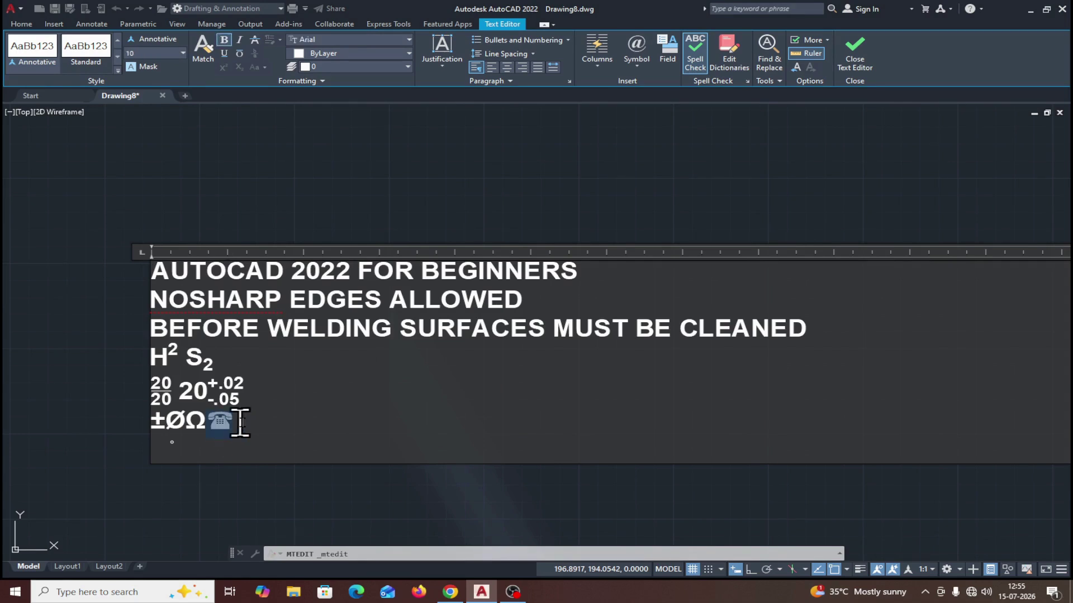
pyautogui.click(148, 53)
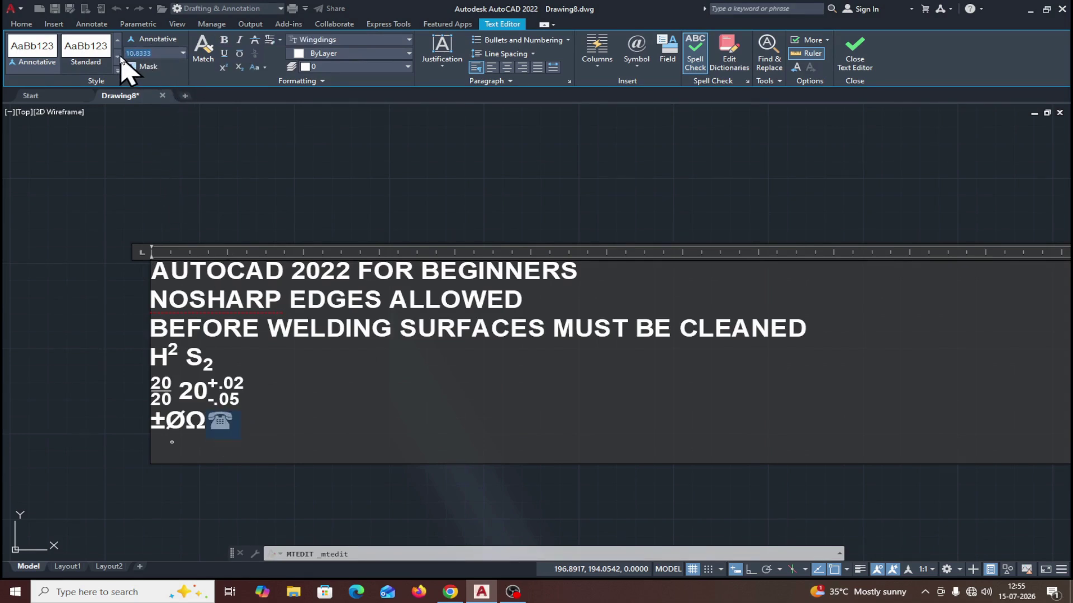
pyautogui.write('10')
pyautogui.press('BackSpace')
pyautogui.write('5')
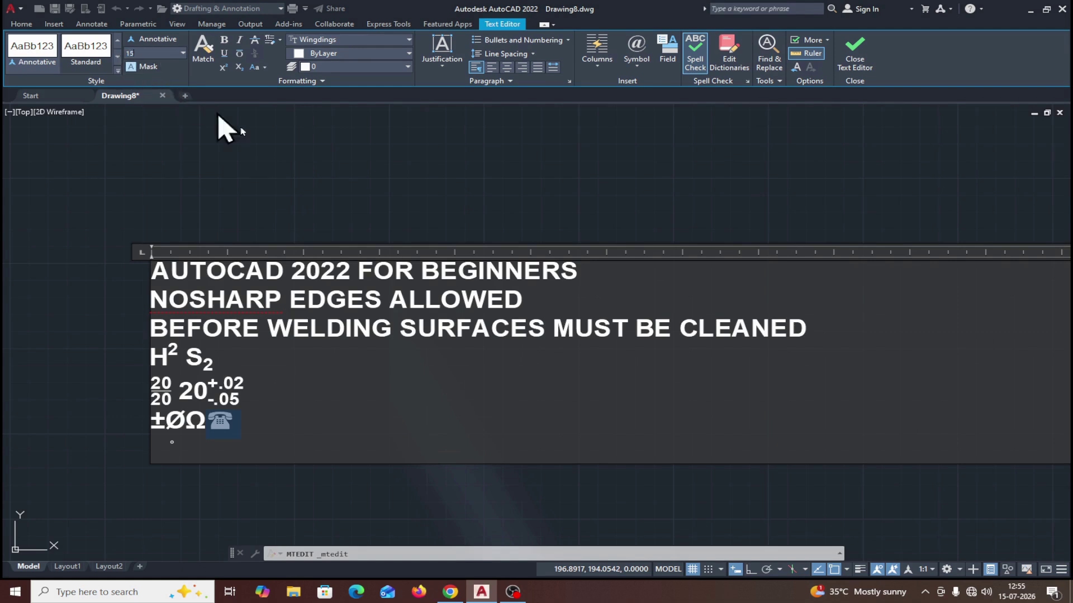
pyautogui.press('Return')
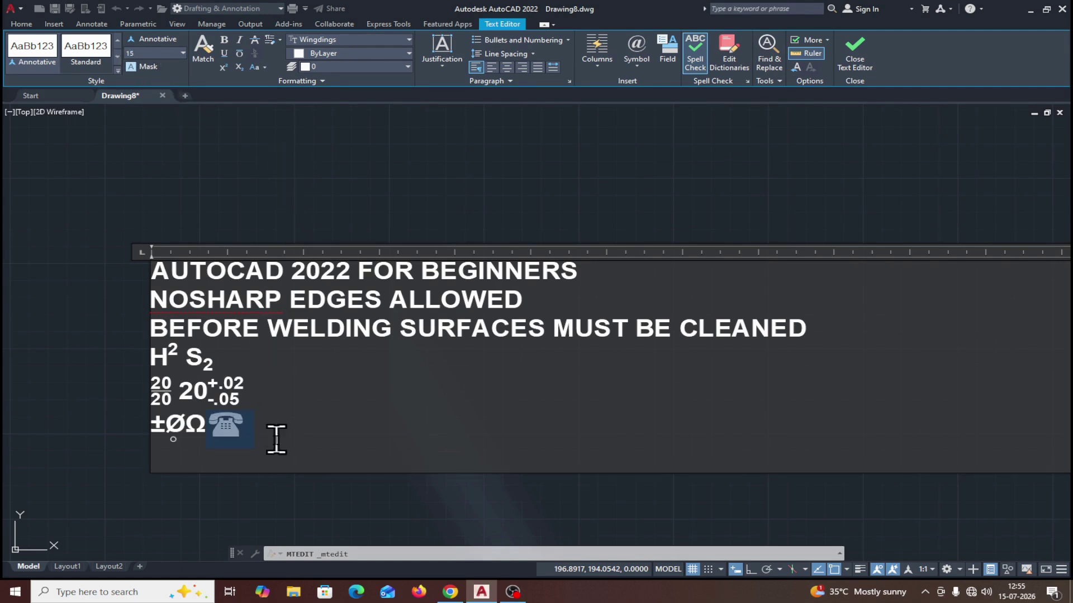
pyautogui.click(314, 448)
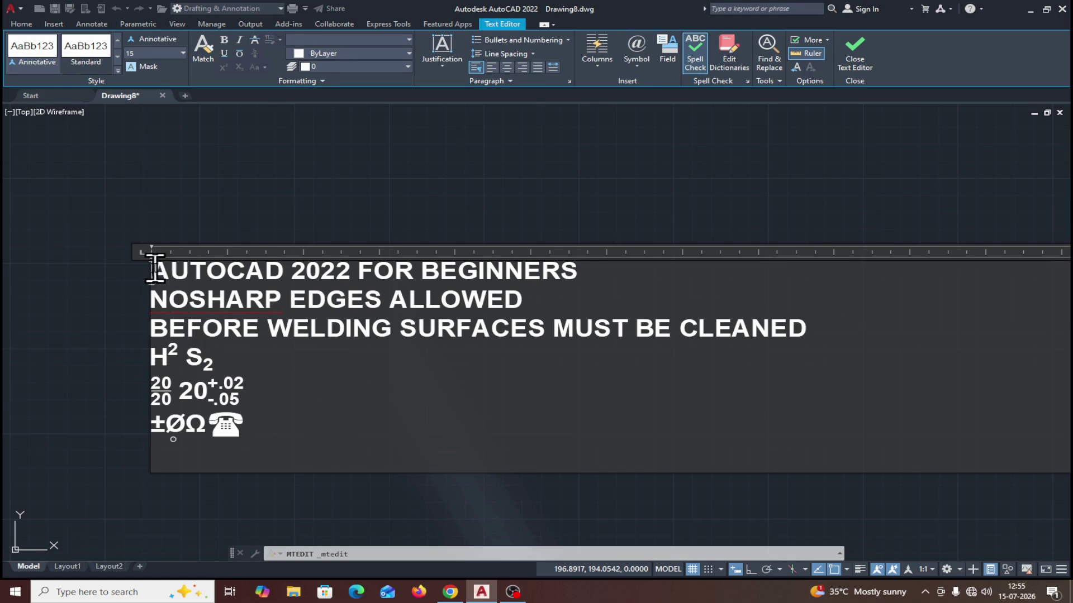
# Select the first three lines of the note and set their font to Candara.
pyautogui.moveTo(154, 269); pyautogui.dragTo(620, 273)
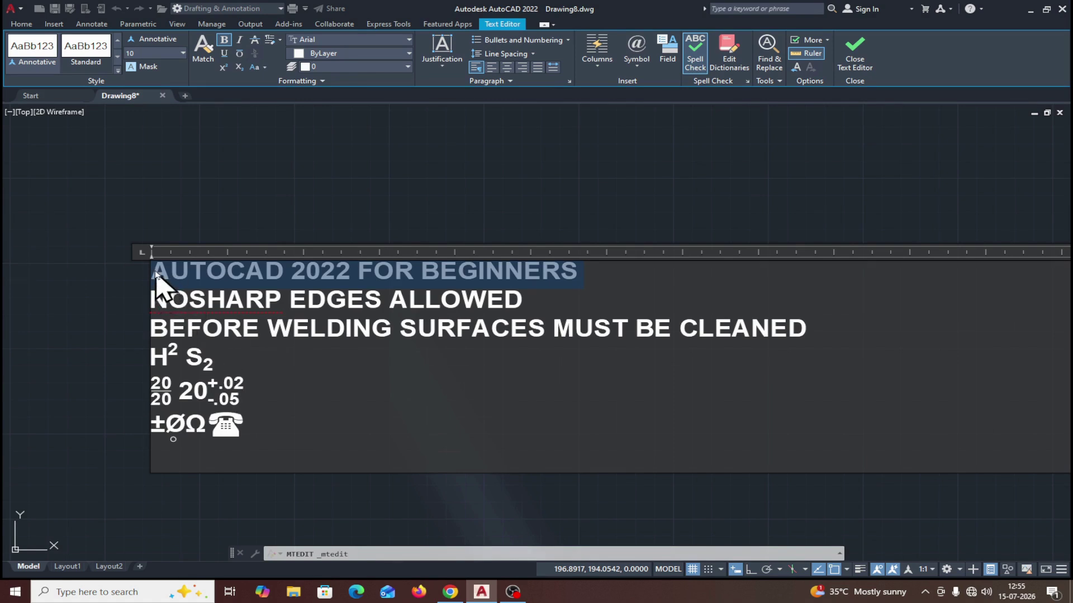
pyautogui.moveTo(152, 270); pyautogui.dragTo(852, 337)
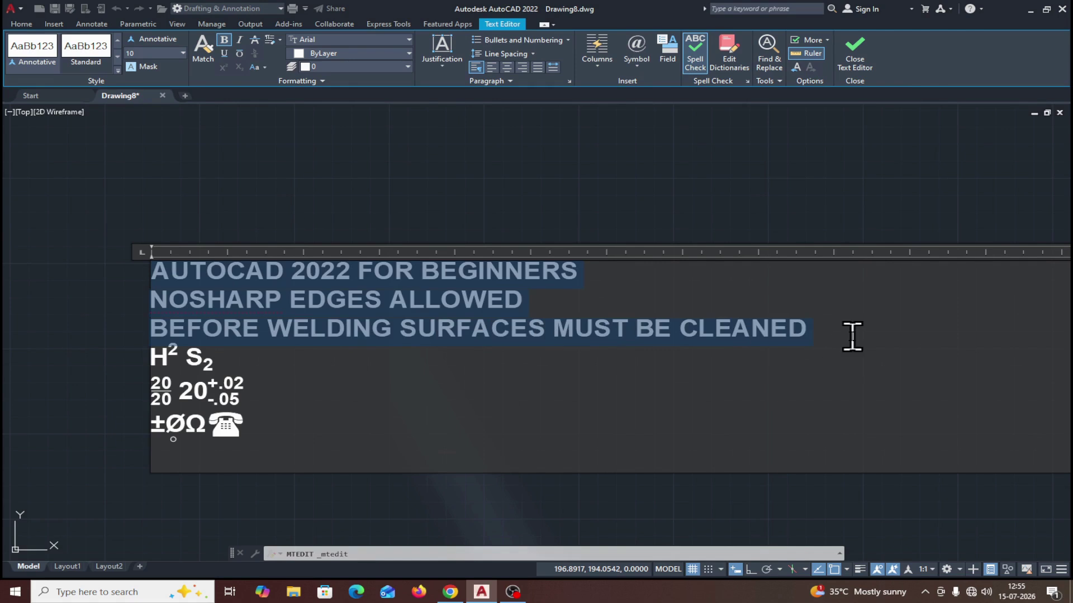
pyautogui.click(409, 40)
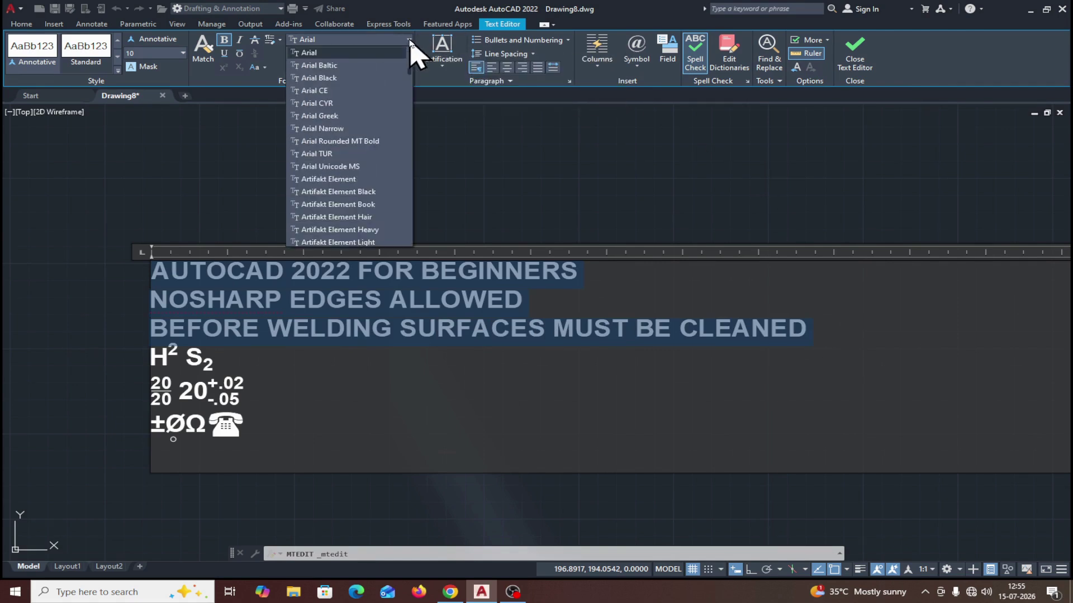
pyautogui.scroll(-15, 335, 168)
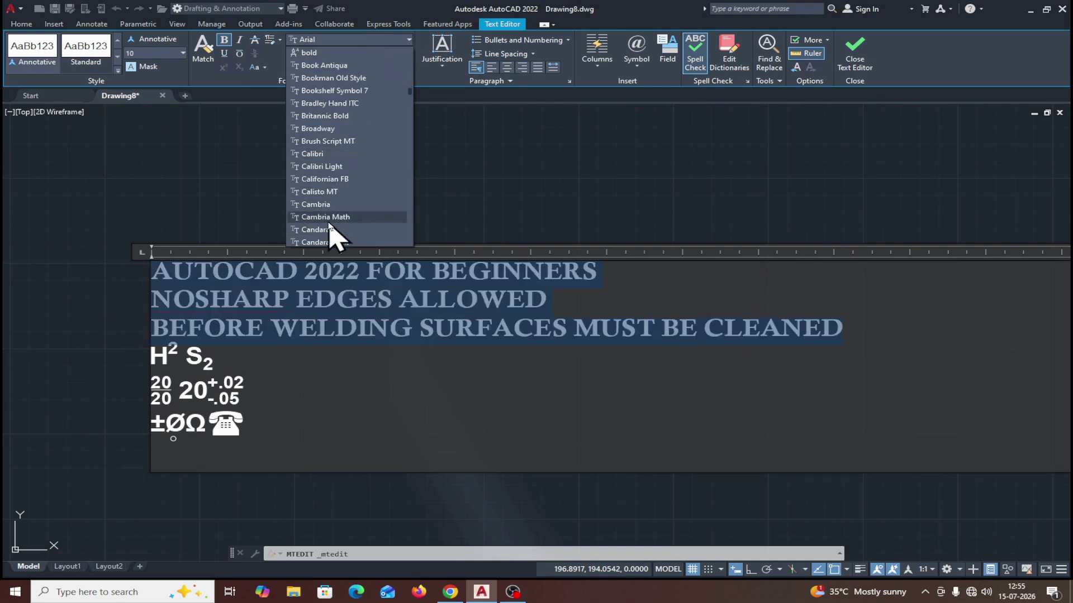
pyautogui.click(328, 229)
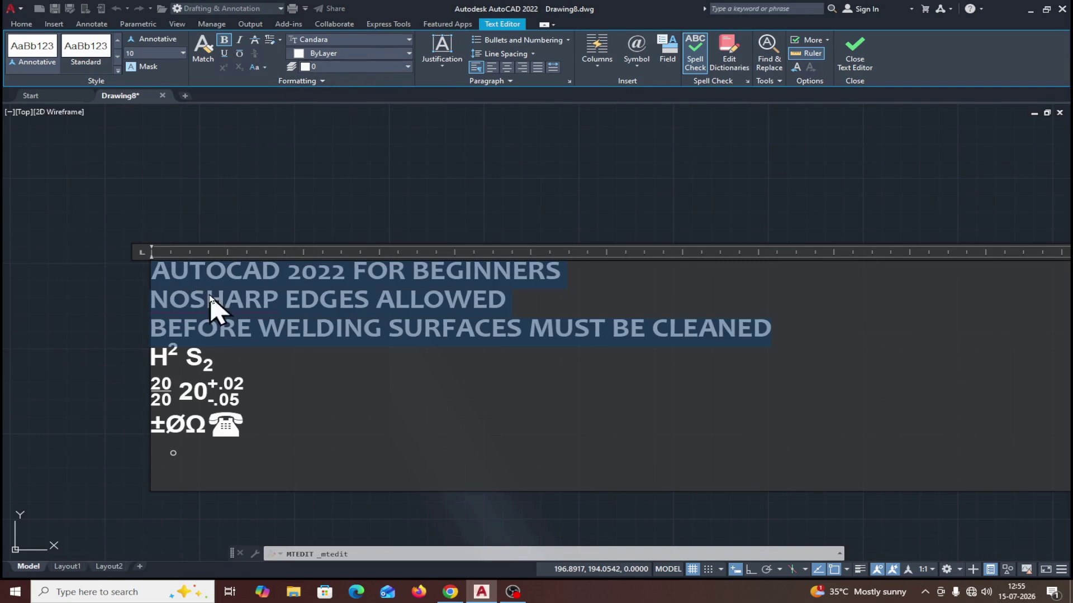
# Preview other fonts on the first three lines and change them to ISOCPEUR.
pyautogui.click(409, 40)
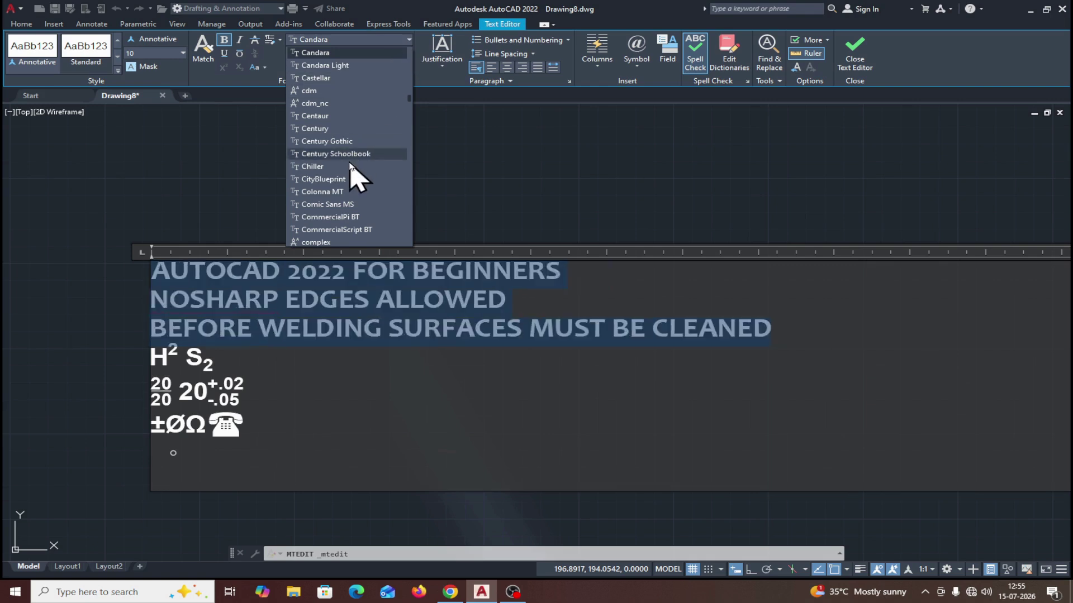
pyautogui.scroll(-20, 351, 167)
pyautogui.press('Down')
pyautogui.press('Down')
pyautogui.press('Down')
pyautogui.press('Down')
pyautogui.press('Down')
pyautogui.press('Down')
pyautogui.press('Down')
pyautogui.press('Down')
pyautogui.press('Down')
pyautogui.press('Down')
pyautogui.press('Down')
pyautogui.press('Down')
pyautogui.press('Down')
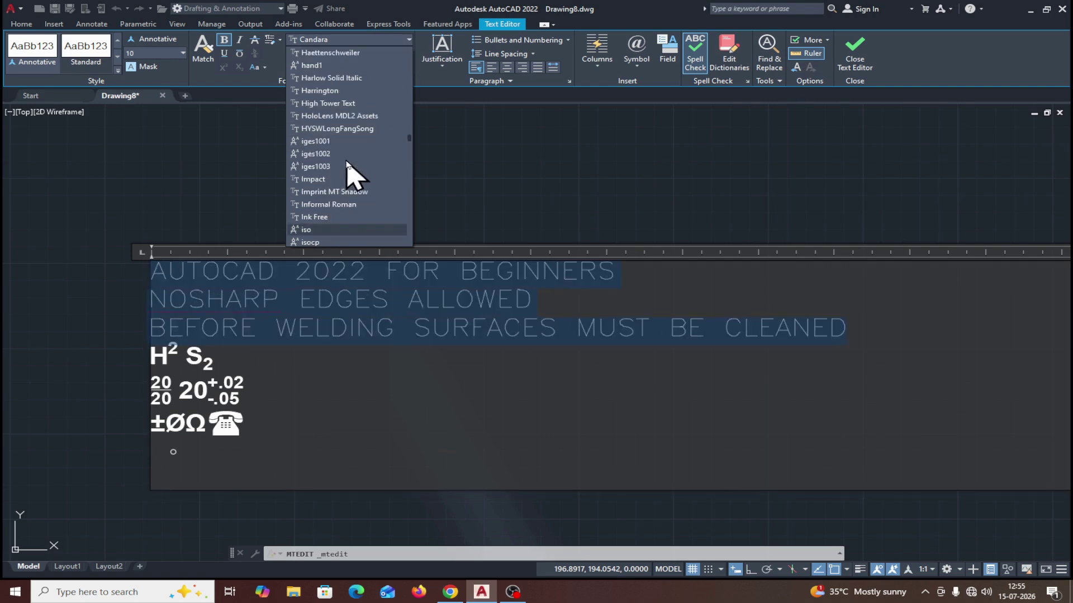
pyautogui.press('Down')
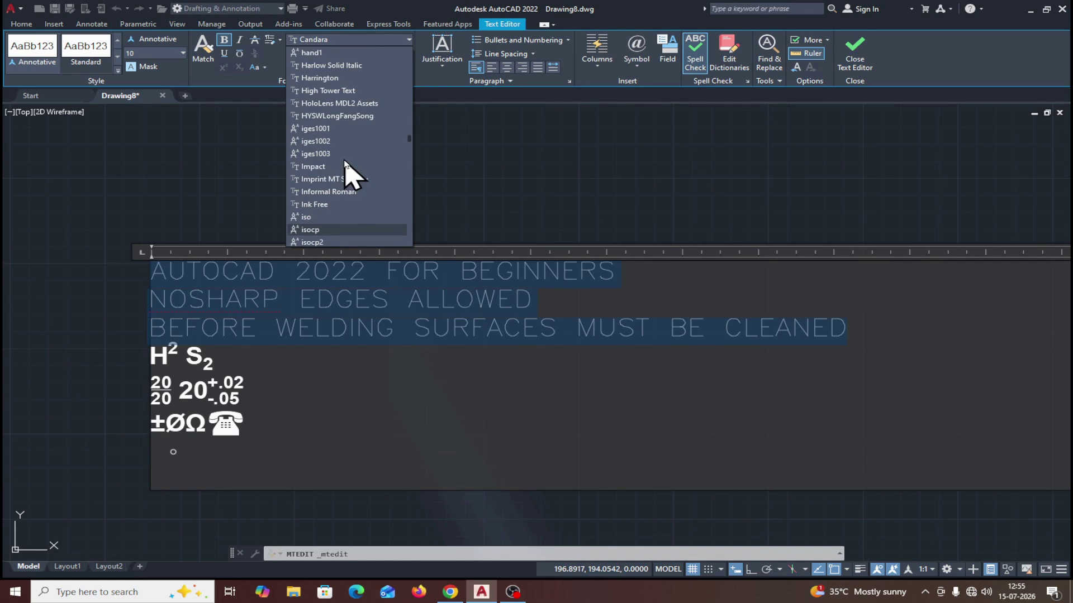
pyautogui.press('p')
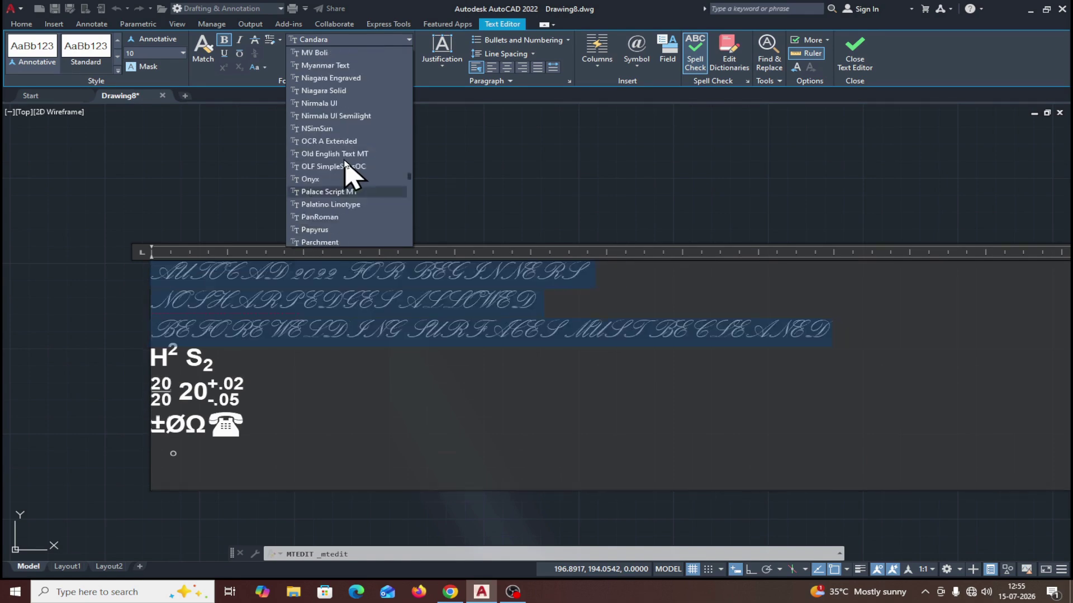
pyautogui.scroll(1, 343, 161)
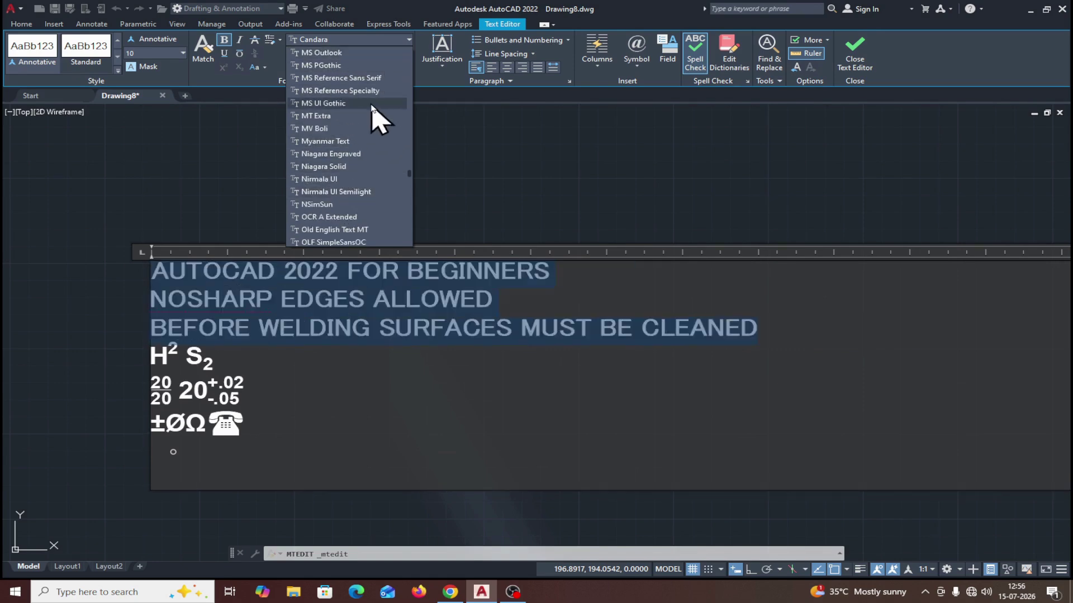
pyautogui.scroll(-8, 372, 112)
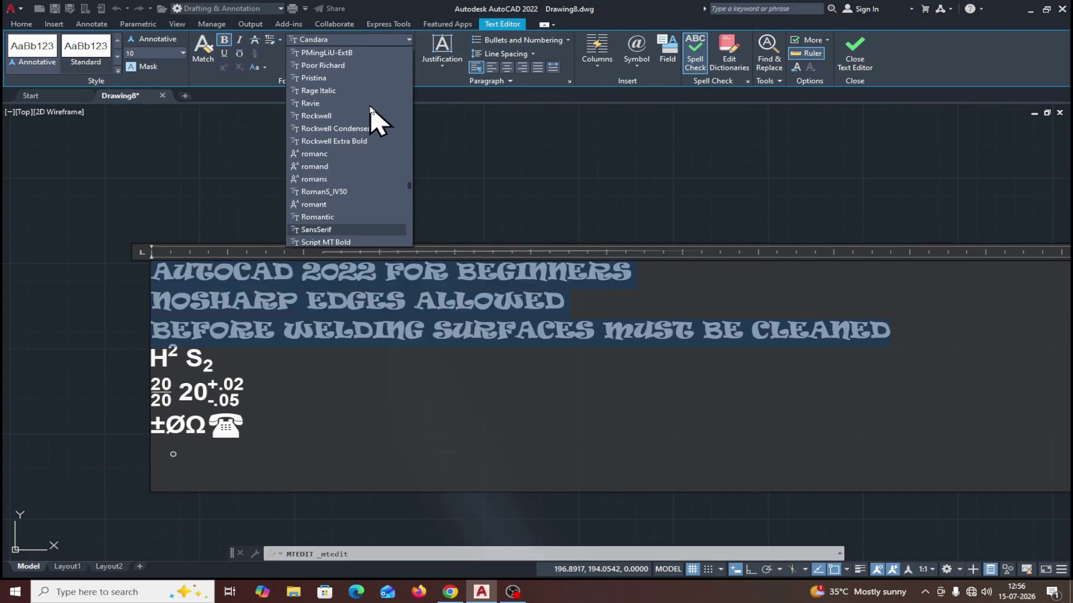
pyautogui.scroll(4, 371, 111)
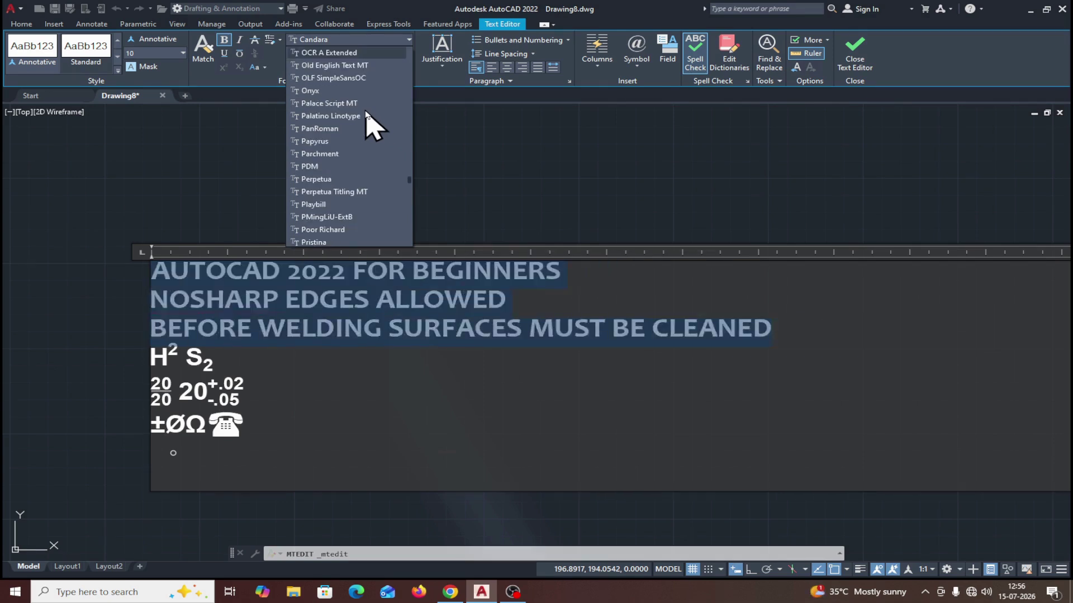
pyautogui.scroll(2, 358, 151)
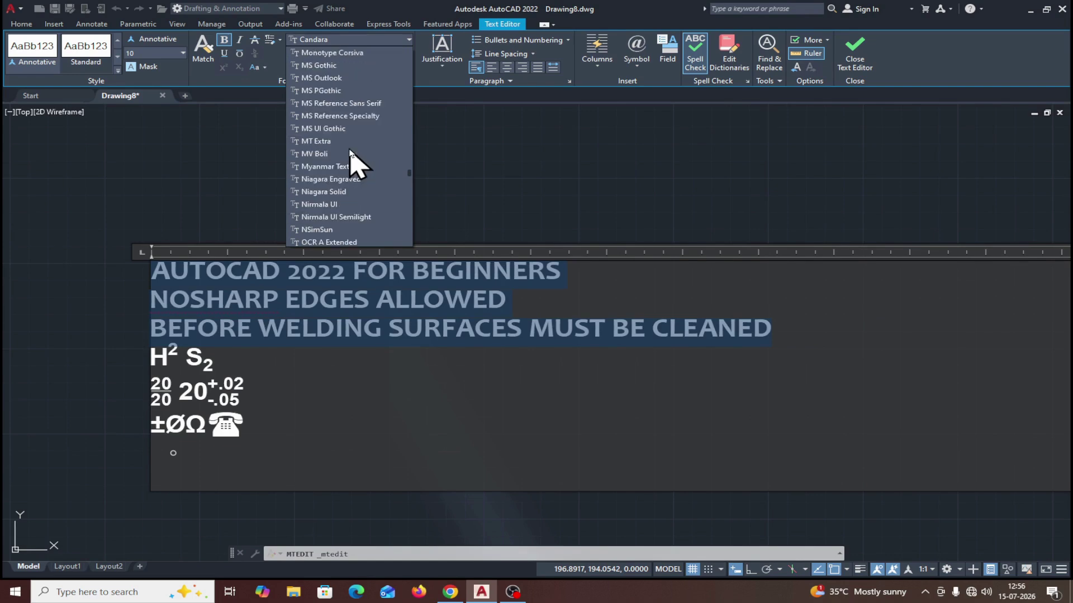
pyautogui.scroll(8, 351, 152)
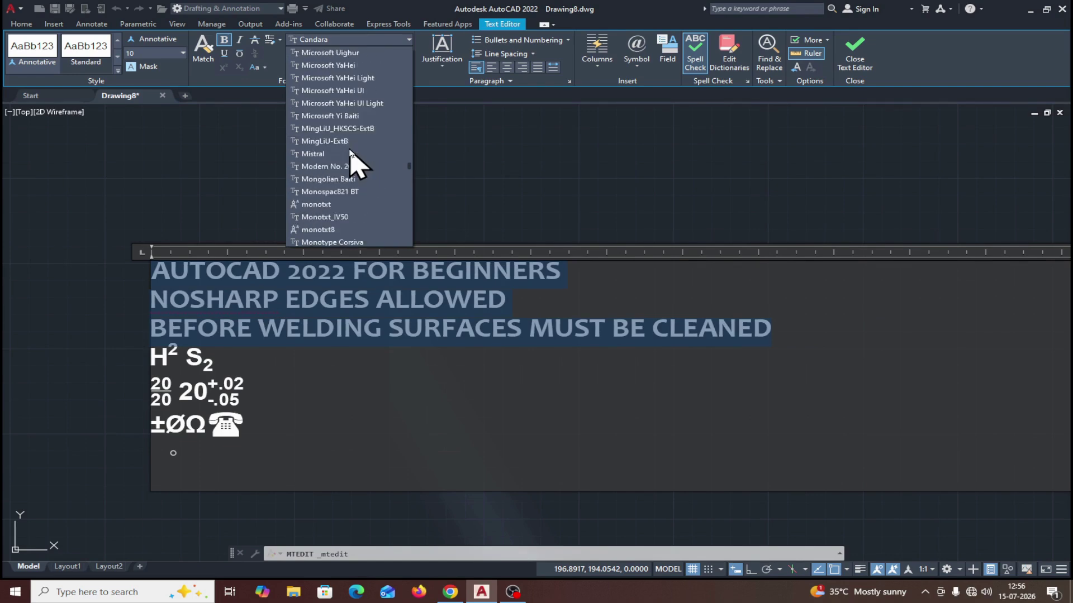
pyautogui.scroll(15, 350, 152)
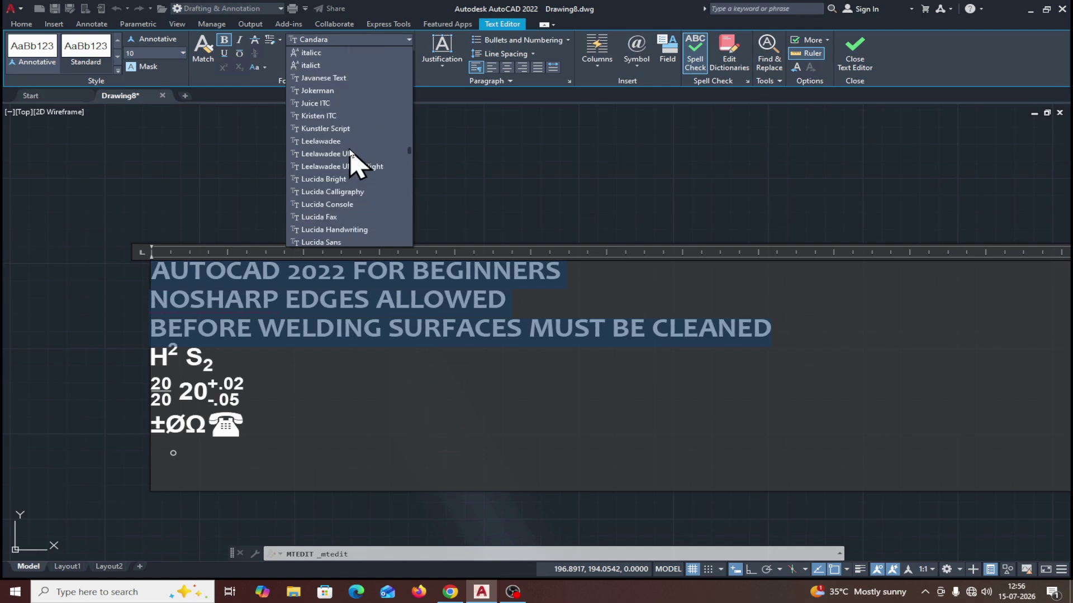
pyautogui.scroll(5, 350, 152)
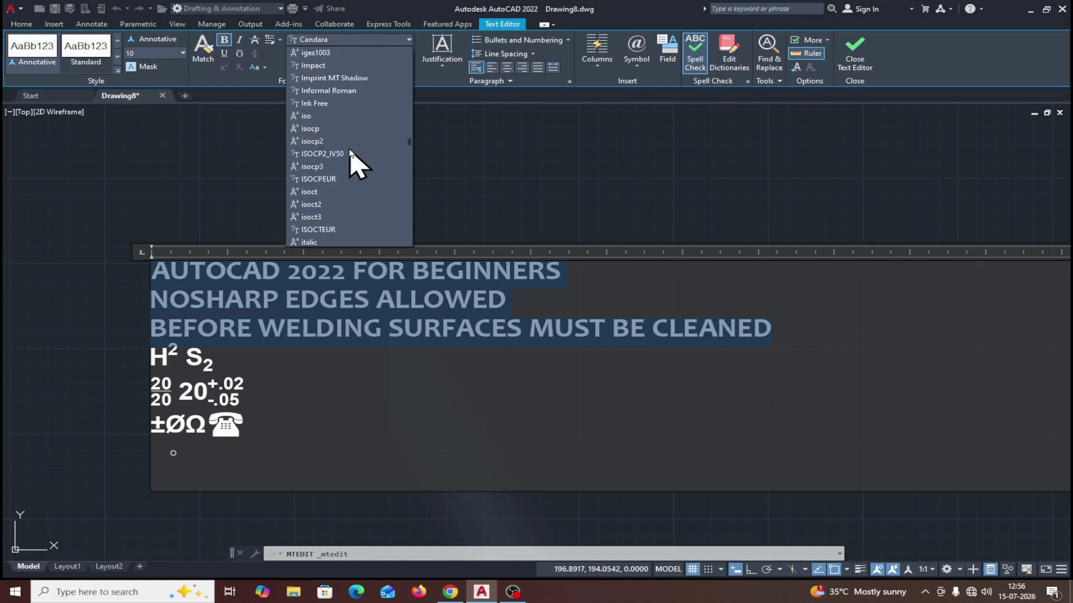
pyautogui.scroll(-1, 350, 152)
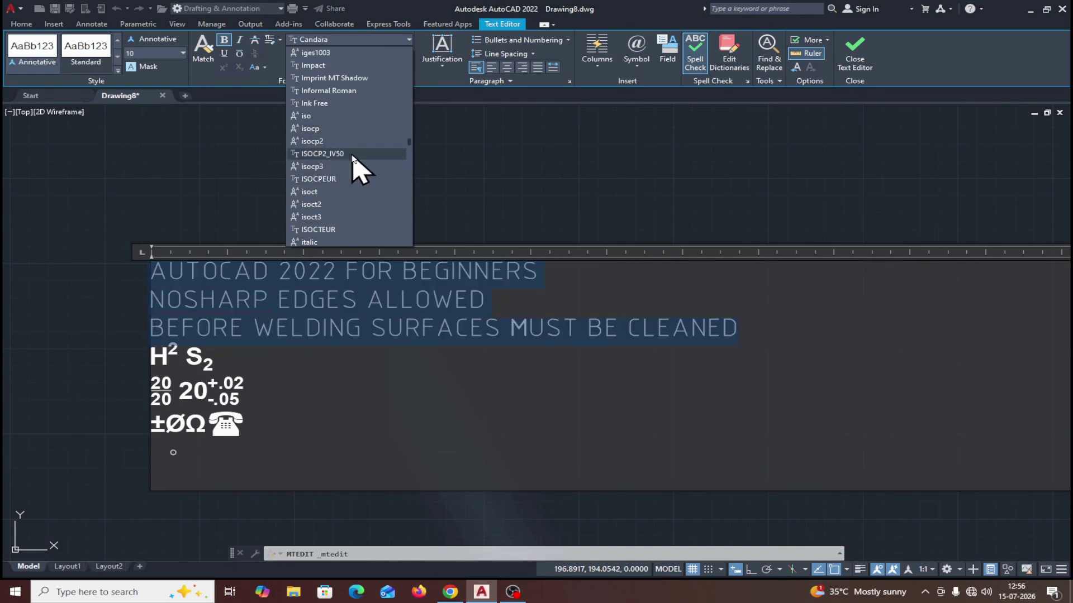
pyautogui.click(334, 181)
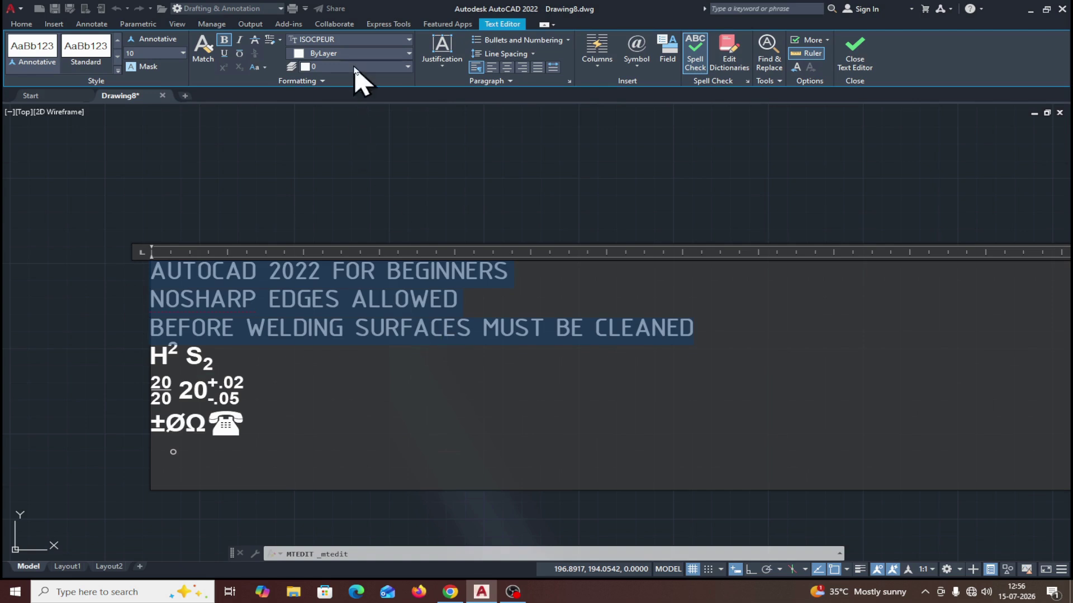
pyautogui.click(409, 40)
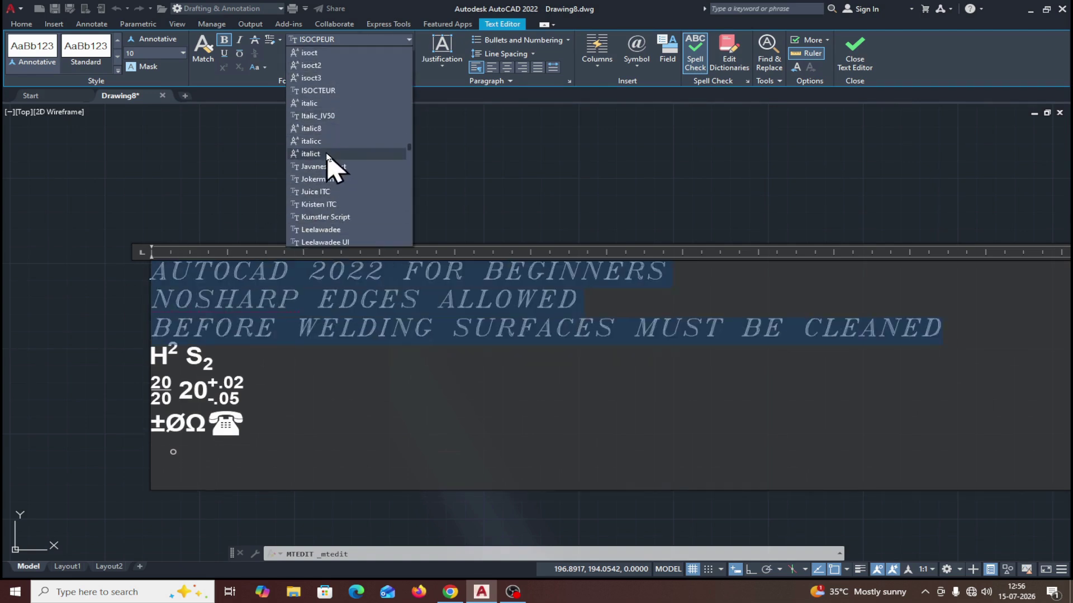
pyautogui.click(732, 418)
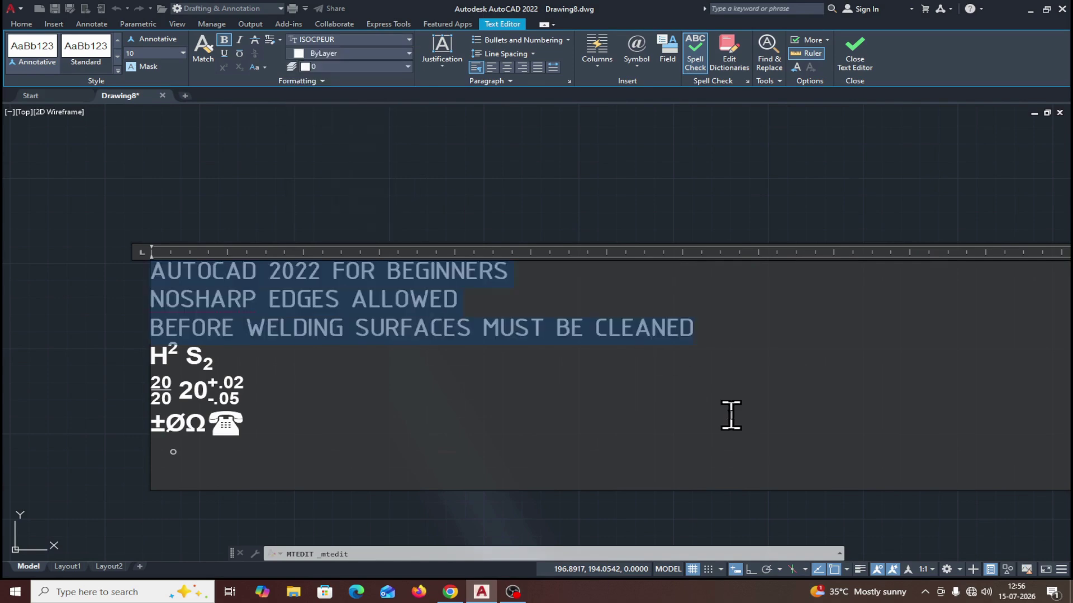
pyautogui.click(155, 271)
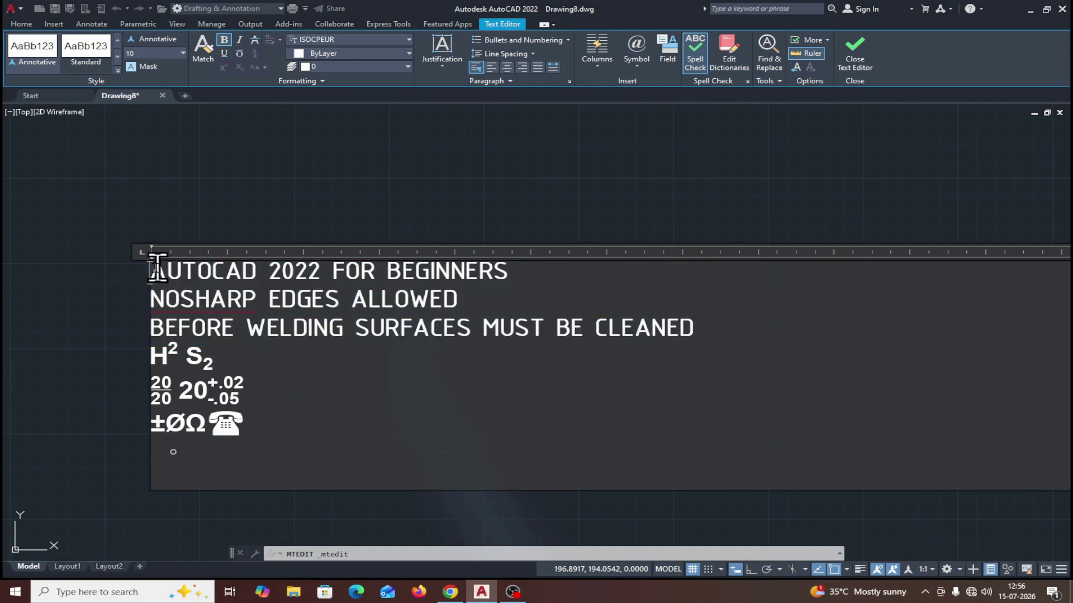
# Set the colour of the note's first line to red 205,32,39.
pyautogui.moveTo(155, 271); pyautogui.dragTo(523, 273)
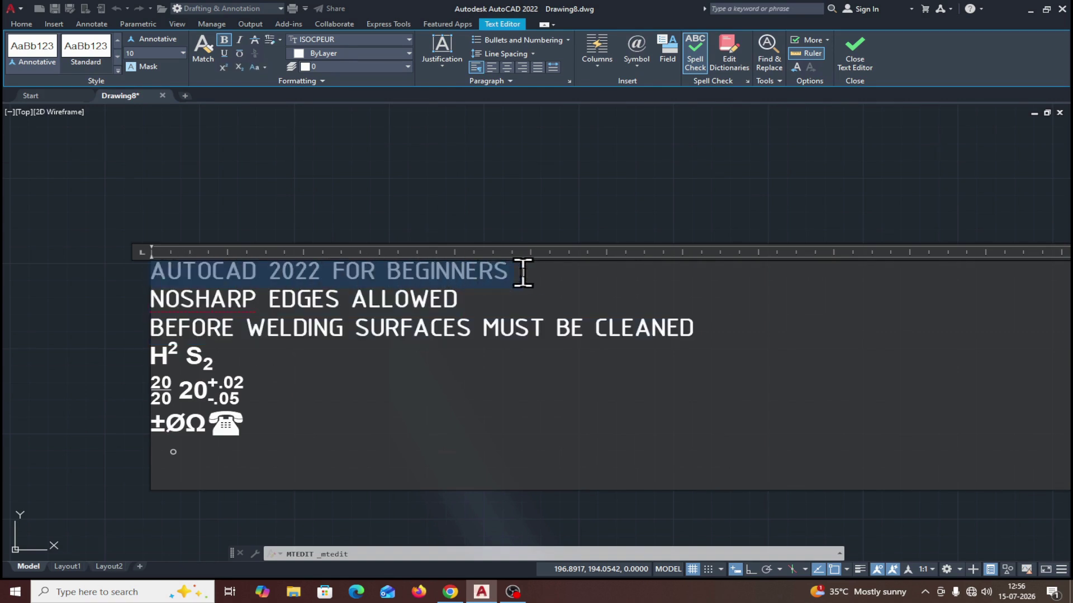
pyautogui.click(410, 54)
pyautogui.click(336, 118)
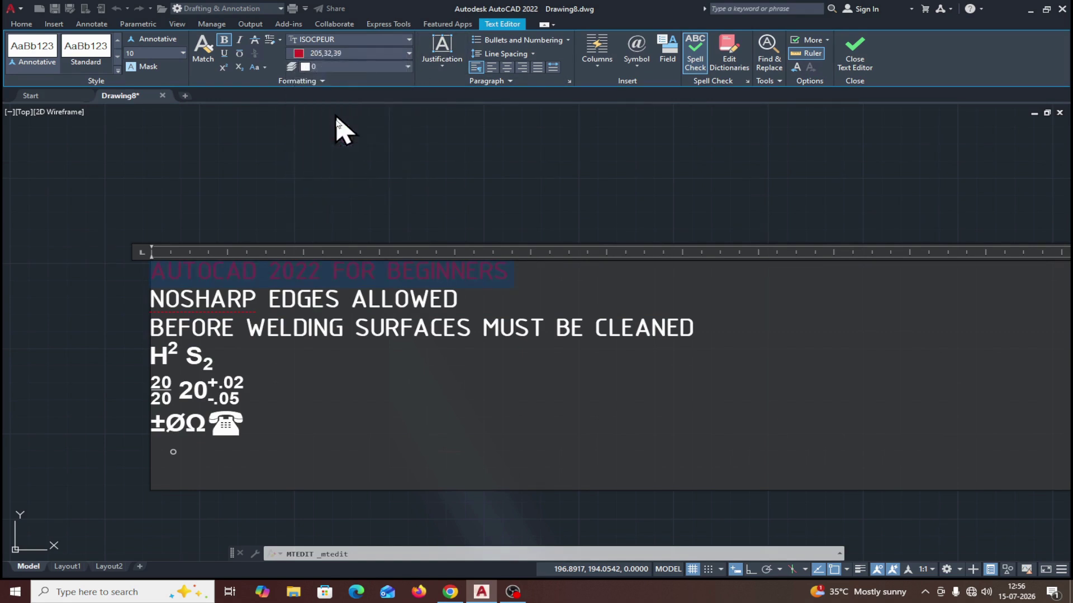
pyautogui.click(838, 371)
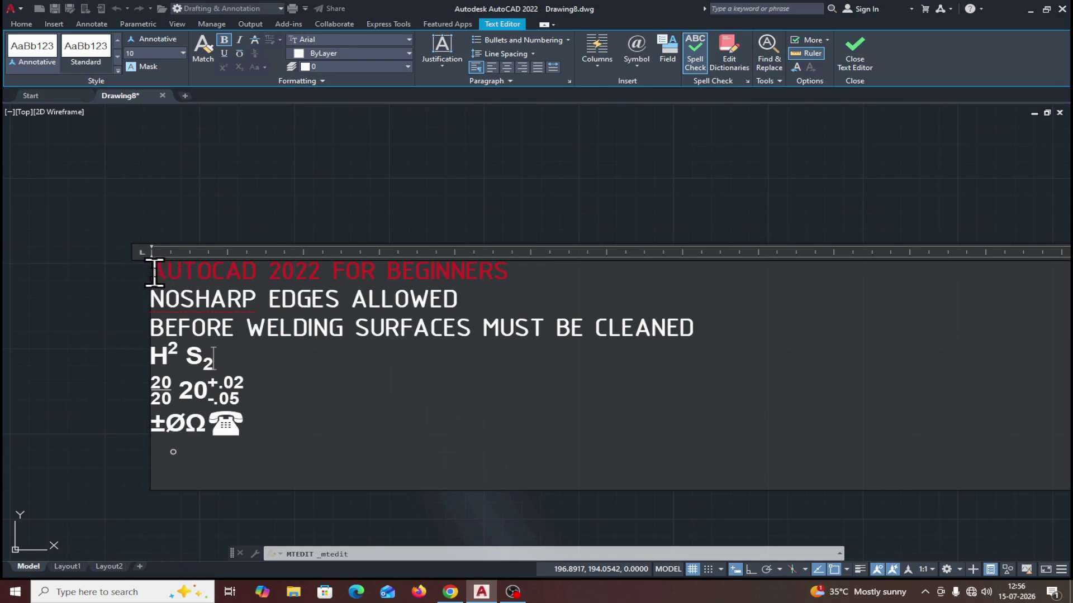
# Try to match the first line's formatting onto the third line and exit the text editor.
pyautogui.moveTo(153, 272); pyautogui.dragTo(413, 272)
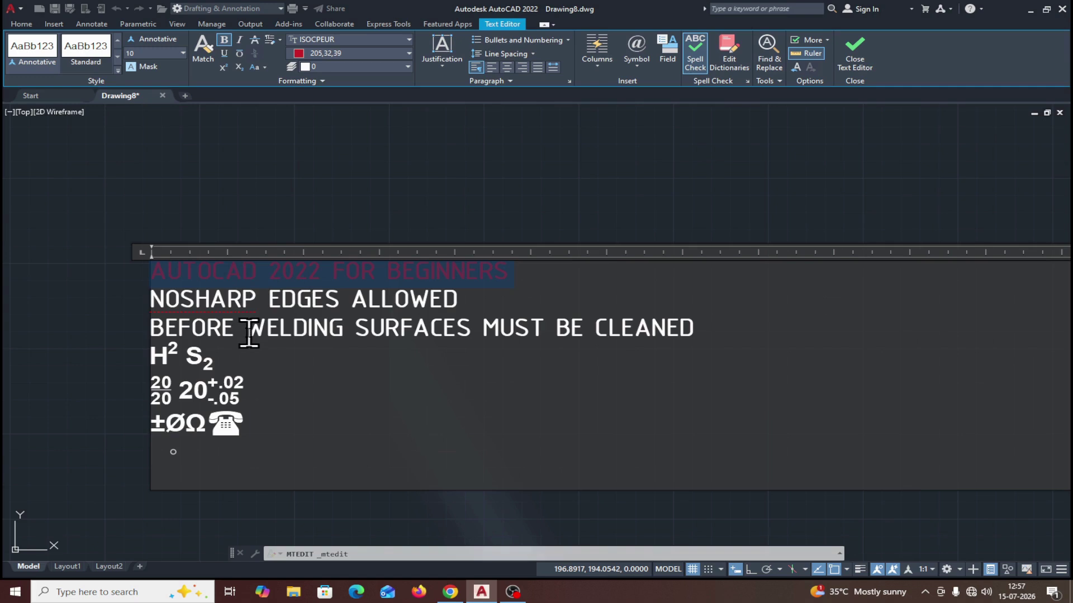
pyautogui.click(202, 55)
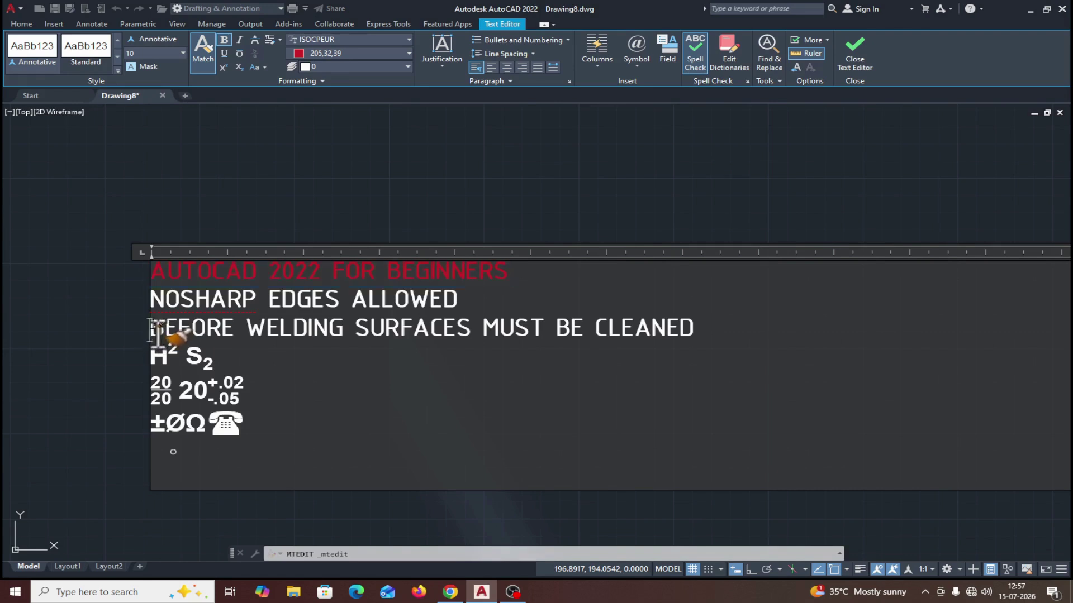
pyautogui.moveTo(155, 335); pyautogui.dragTo(694, 330)
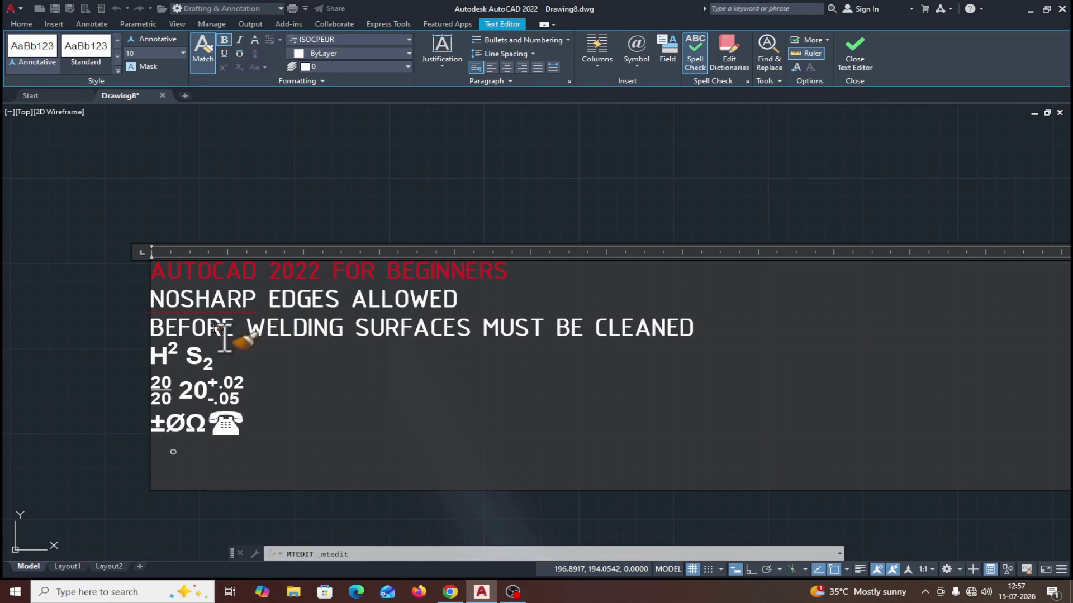
pyautogui.click(140, 306)
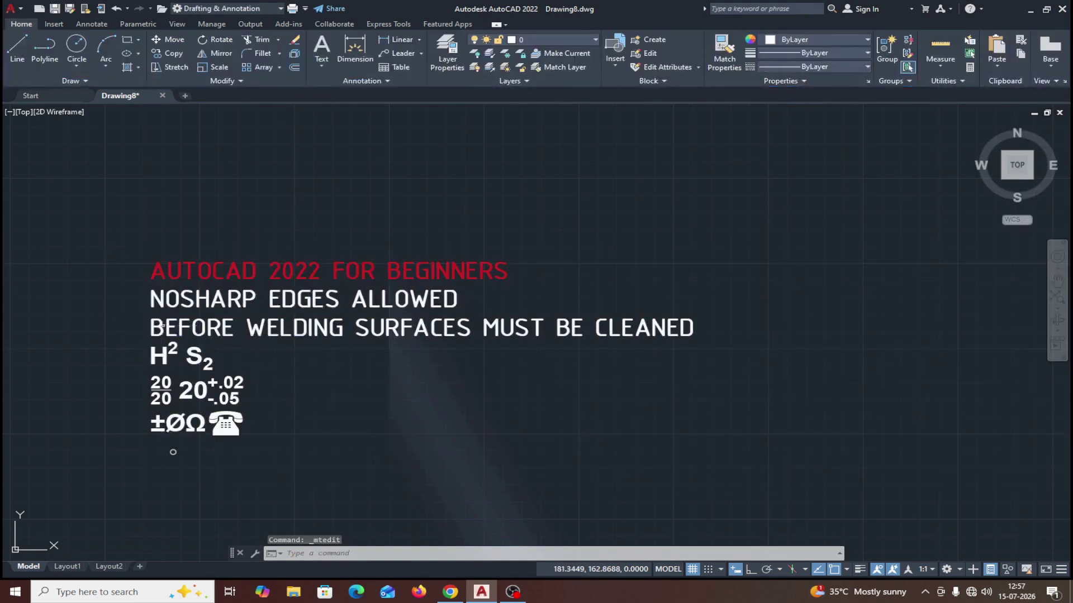
pyautogui.click(162, 326)
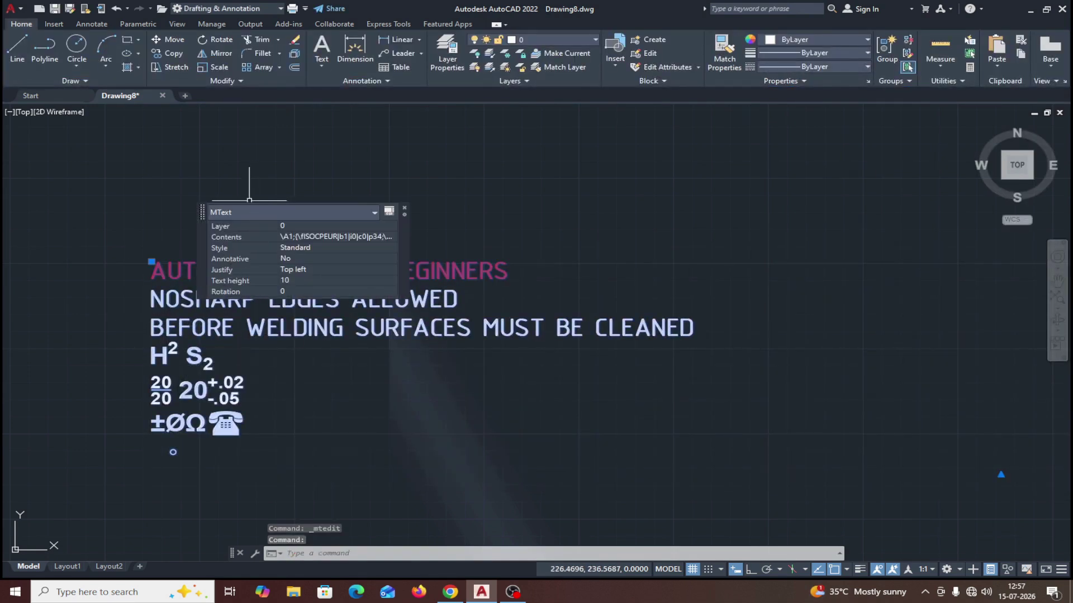
pyautogui.press('Escape')
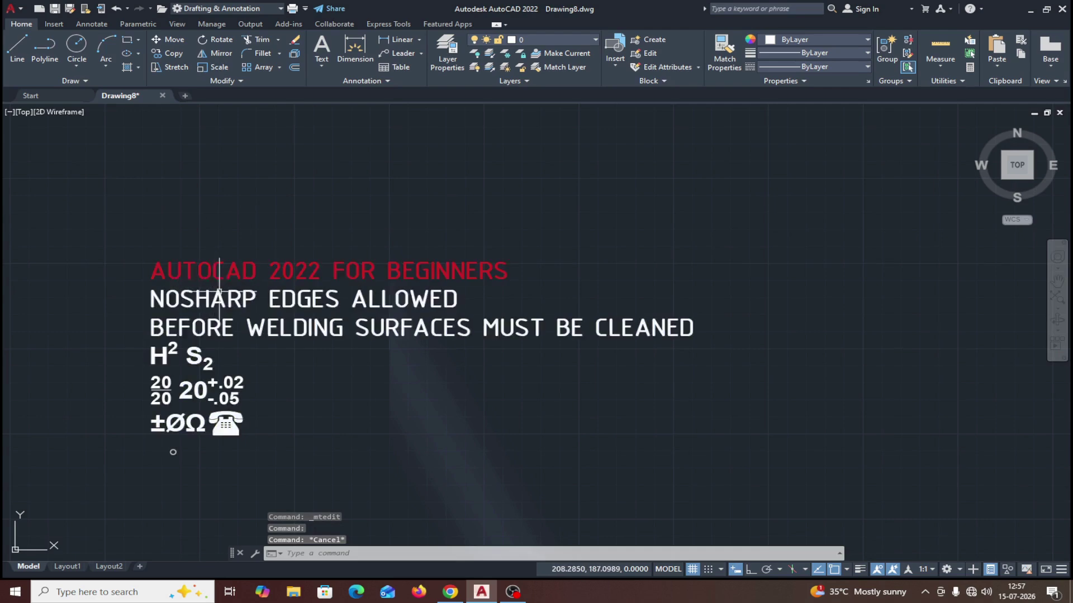
pyautogui.scroll(-2, 220, 296)
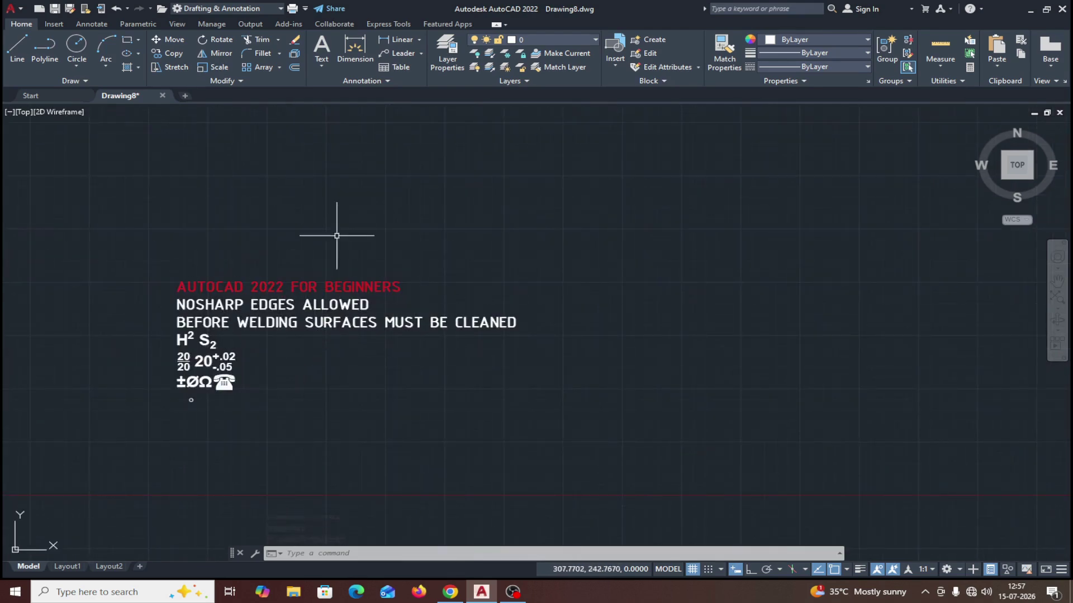
# Reopen the note for editing and match the first line's red formatting onto the whole second line.
pyautogui.doubleClick(272, 324)
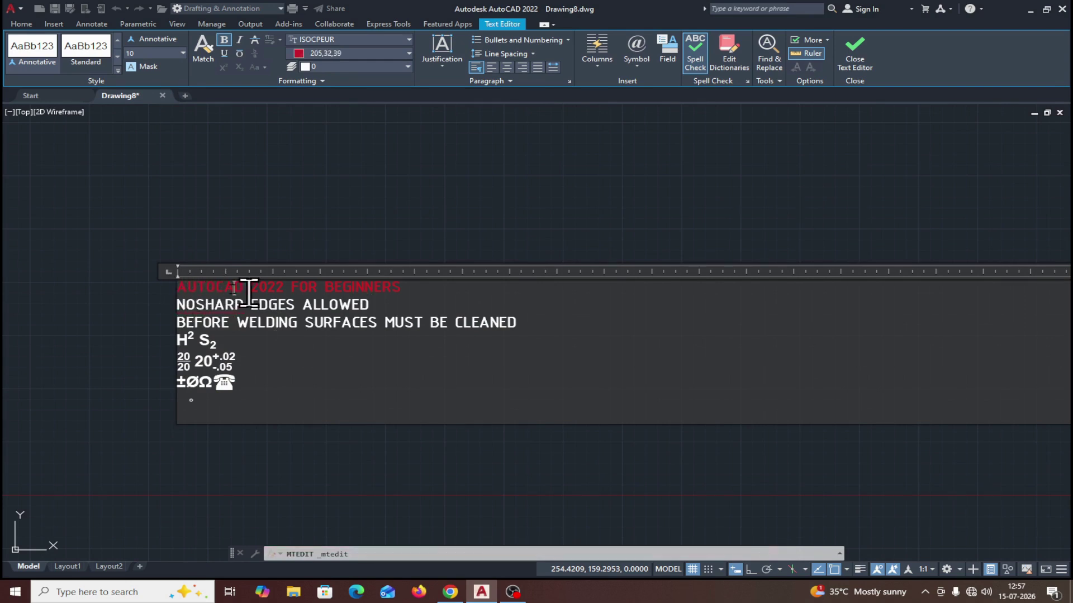
pyautogui.click(179, 288)
pyautogui.moveTo(179, 287); pyautogui.dragTo(244, 287)
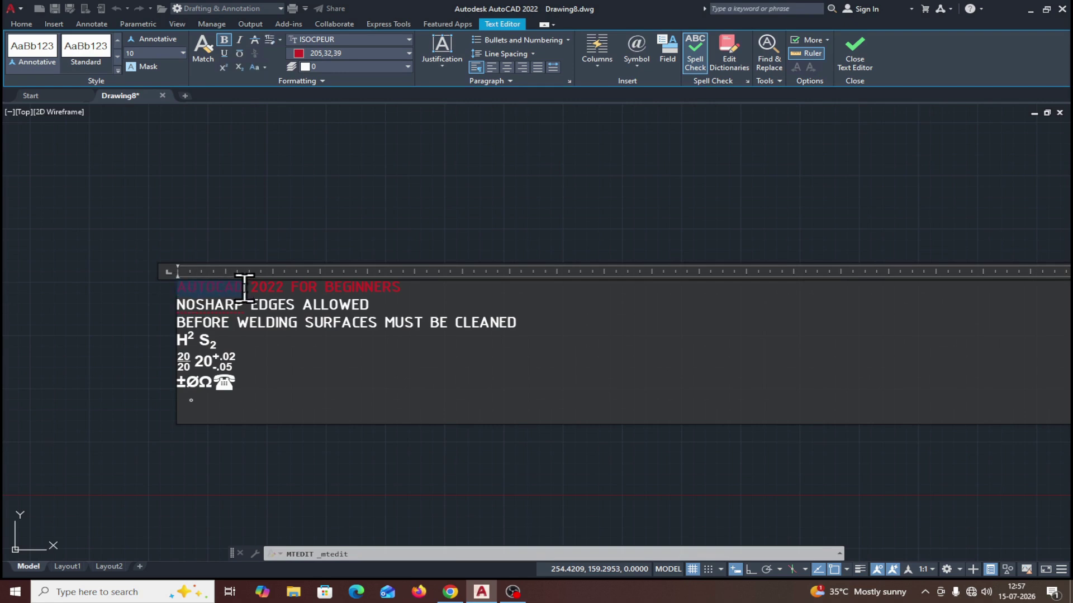
pyautogui.click(203, 50)
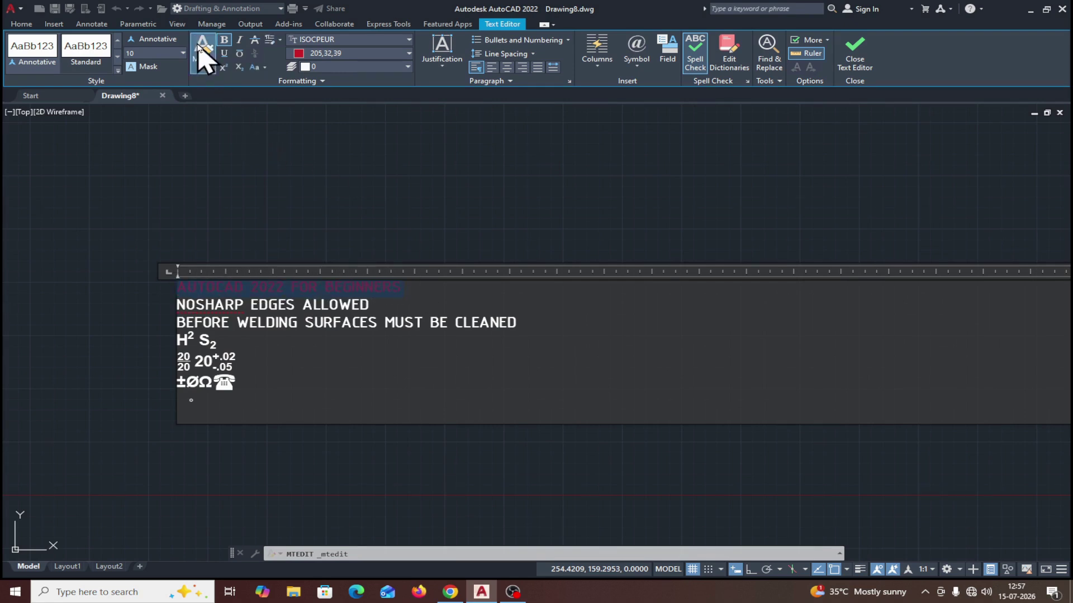
pyautogui.doubleClick(277, 309)
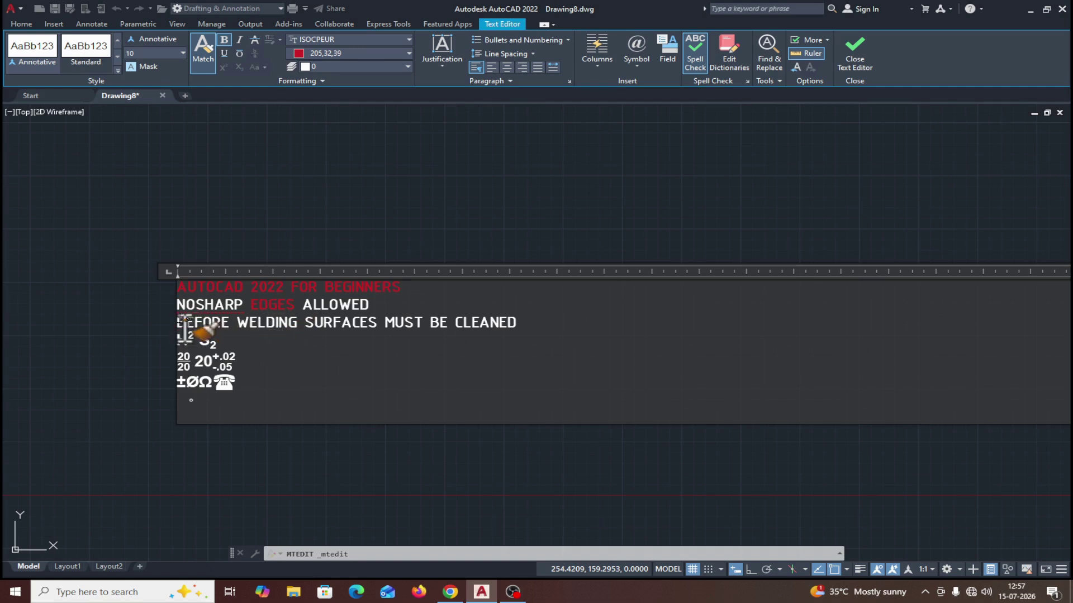
pyautogui.moveTo(187, 324); pyautogui.dragTo(447, 327)
pyautogui.click(645, 368)
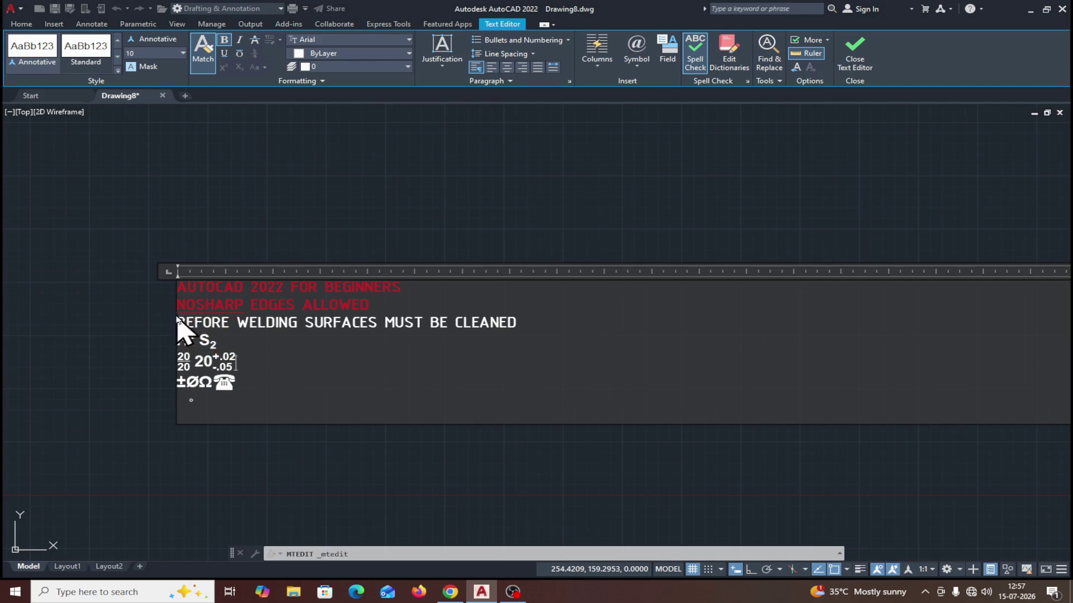
# Match the red formatting onto the words WELDING SURFACES MUST in the third line and turn off format matching.
pyautogui.moveTo(176, 319); pyautogui.dragTo(515, 327)
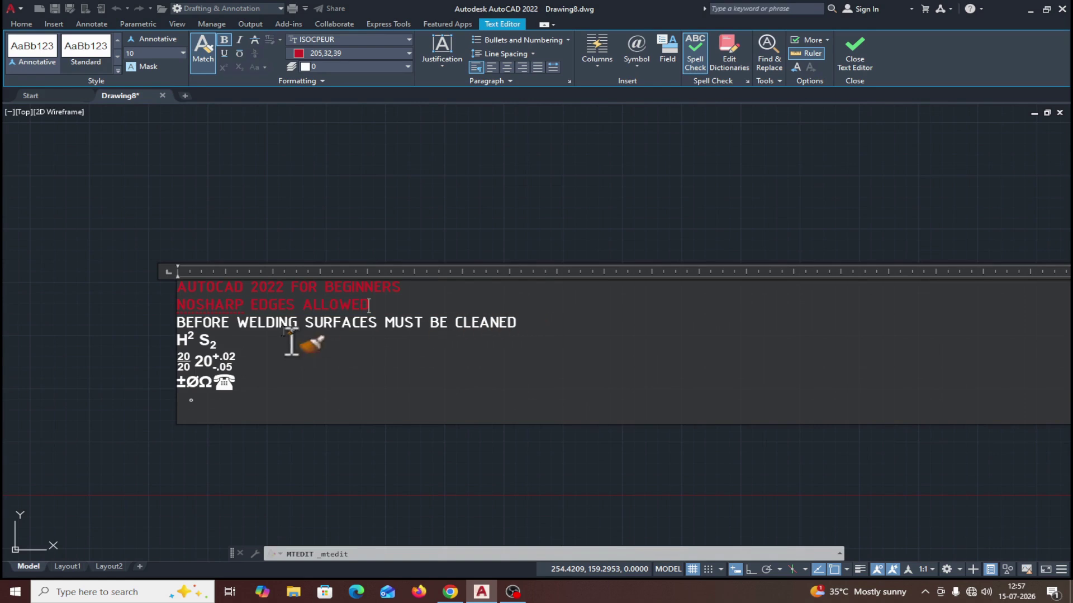
pyautogui.click(198, 323)
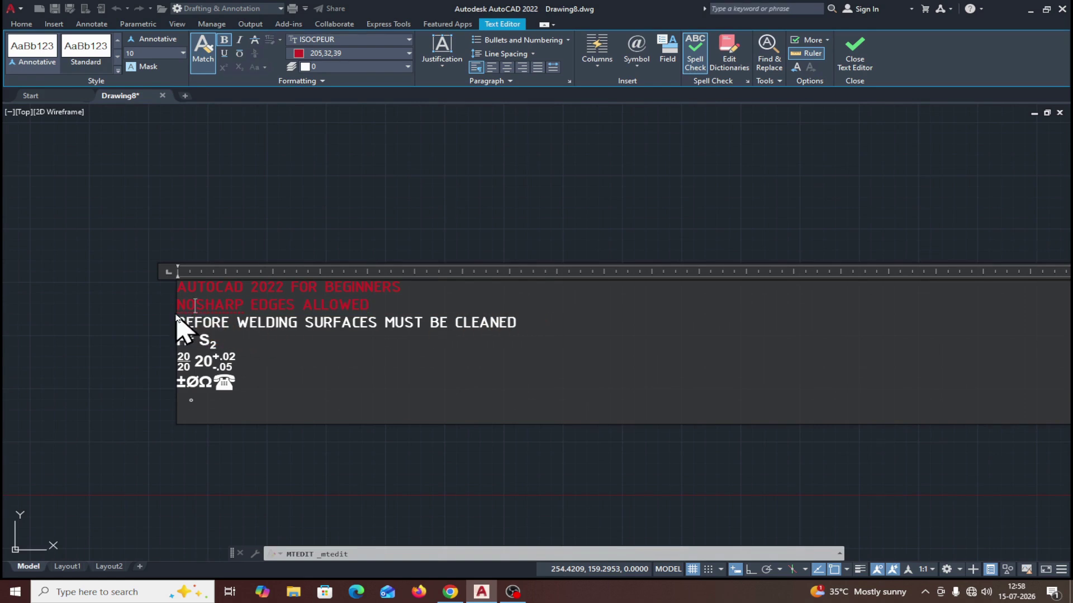
pyautogui.click(181, 322)
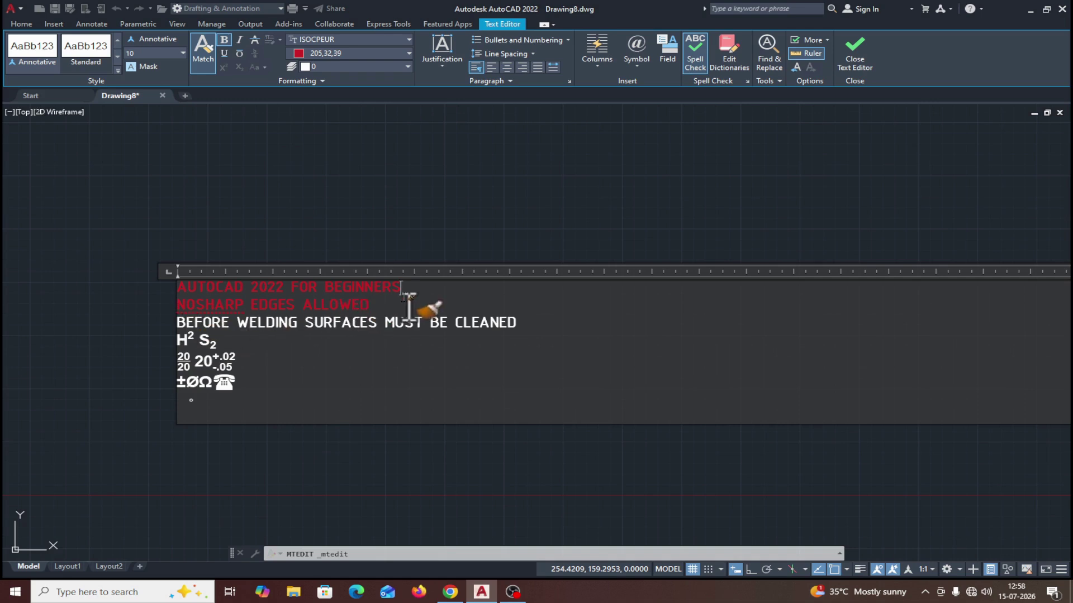
pyautogui.click(365, 319)
pyautogui.moveTo(187, 319); pyautogui.dragTo(489, 324)
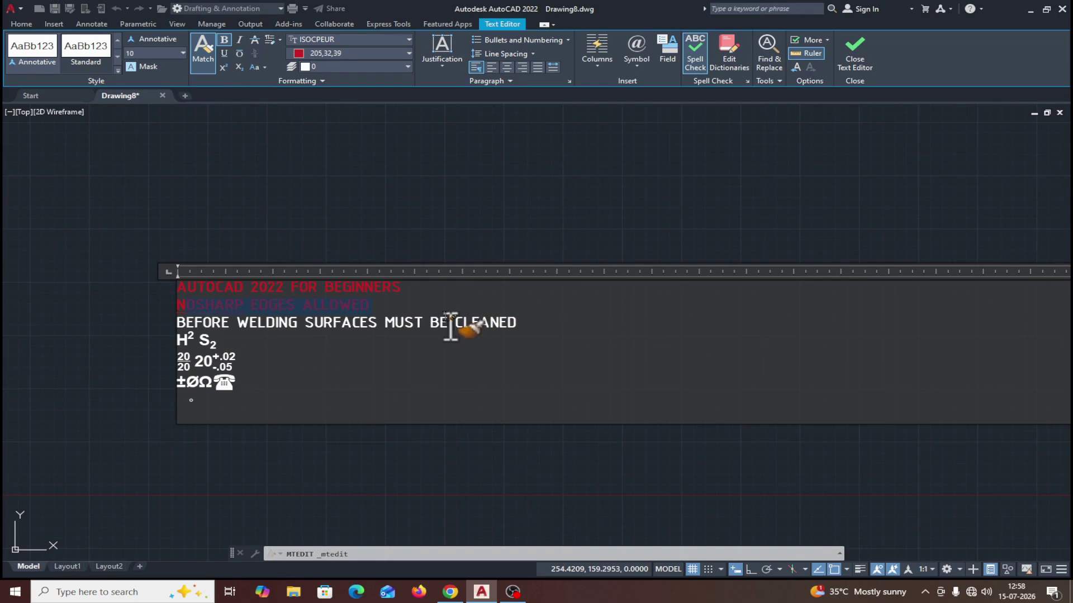
pyautogui.scroll(3, 355, 331)
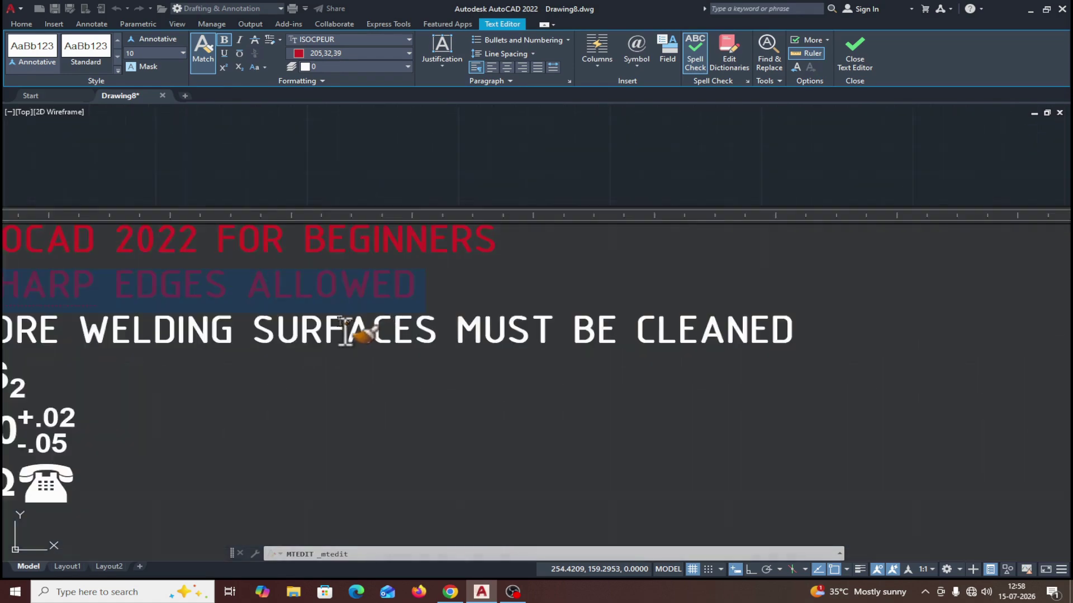
pyautogui.scroll(-2, 347, 342)
pyautogui.moveTo(178, 330)
pyautogui.mouseDown()
pyautogui.moveTo(304, 358)
pyautogui.moveTo(337, 350)
pyautogui.moveTo(333, 336)
pyautogui.moveTo(476, 334)
pyautogui.mouseUp()
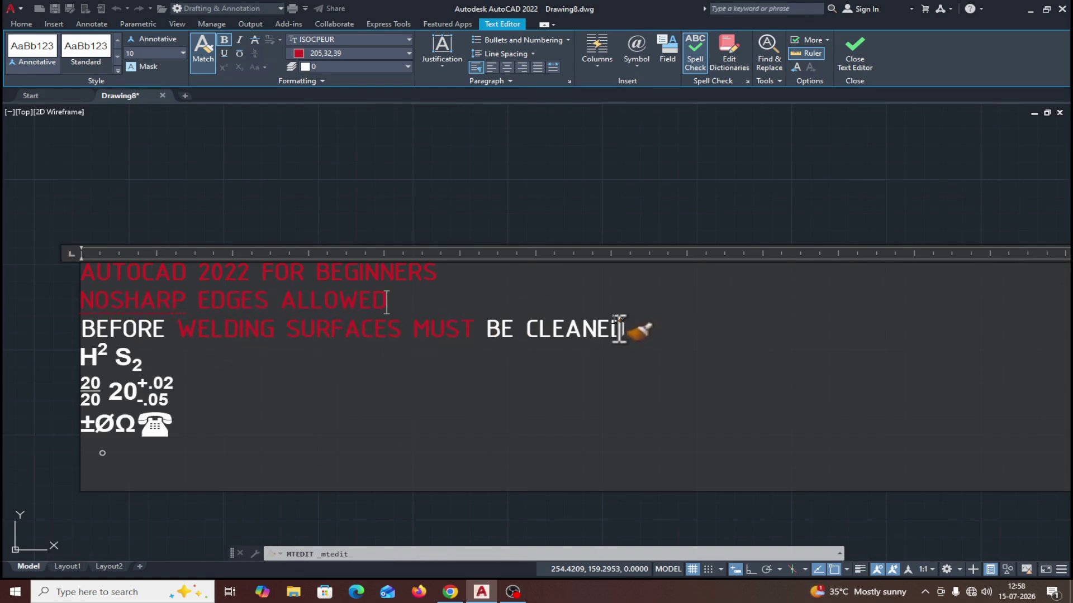
pyautogui.click(203, 50)
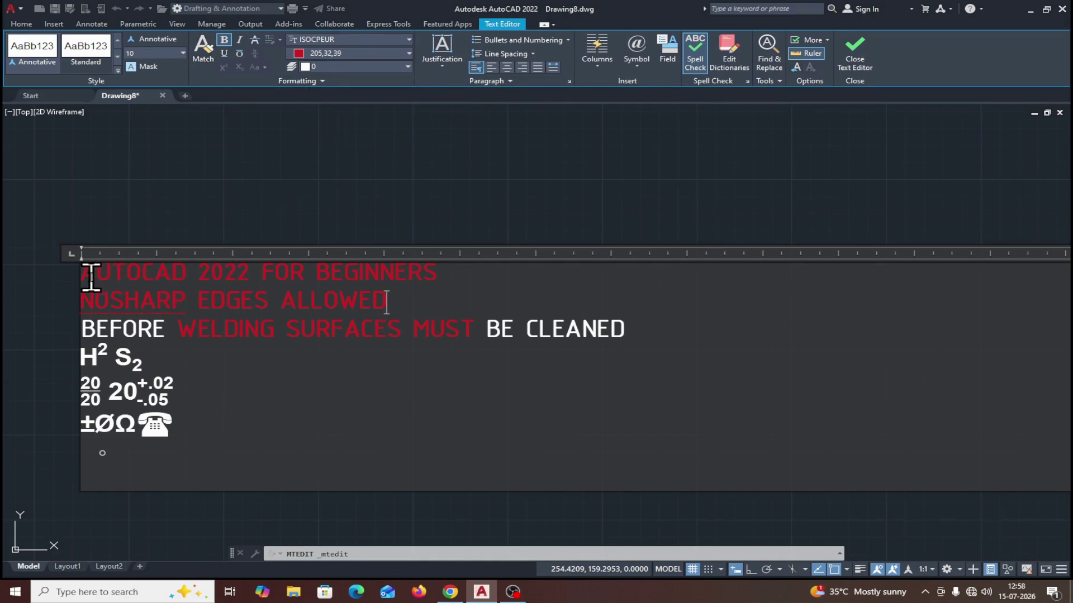
# Remove all formatting from the first two lines of the note.
pyautogui.moveTo(84, 272); pyautogui.dragTo(415, 316)
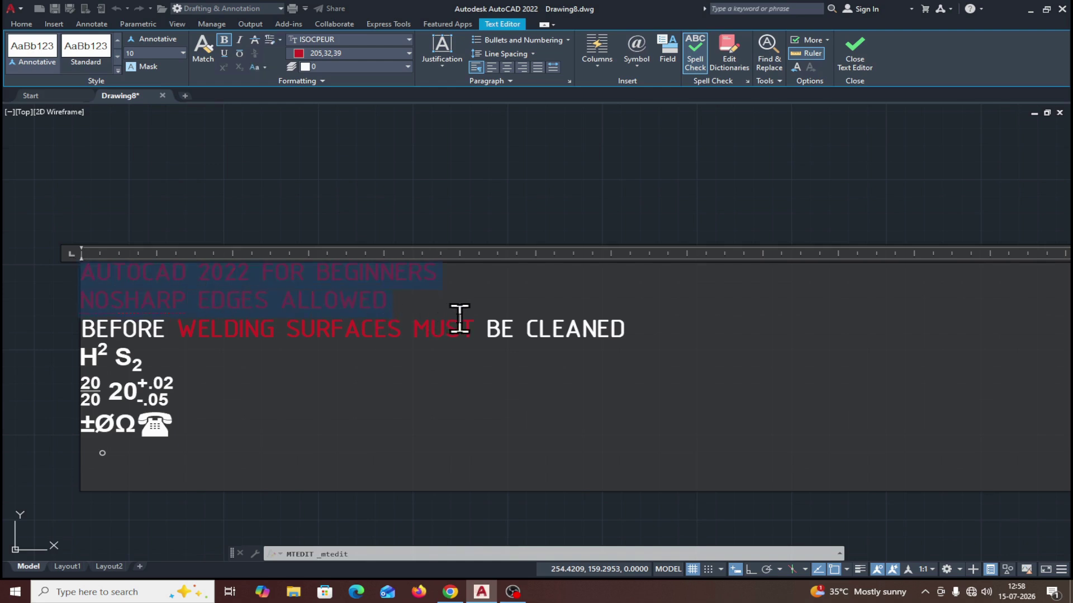
pyautogui.click(279, 39)
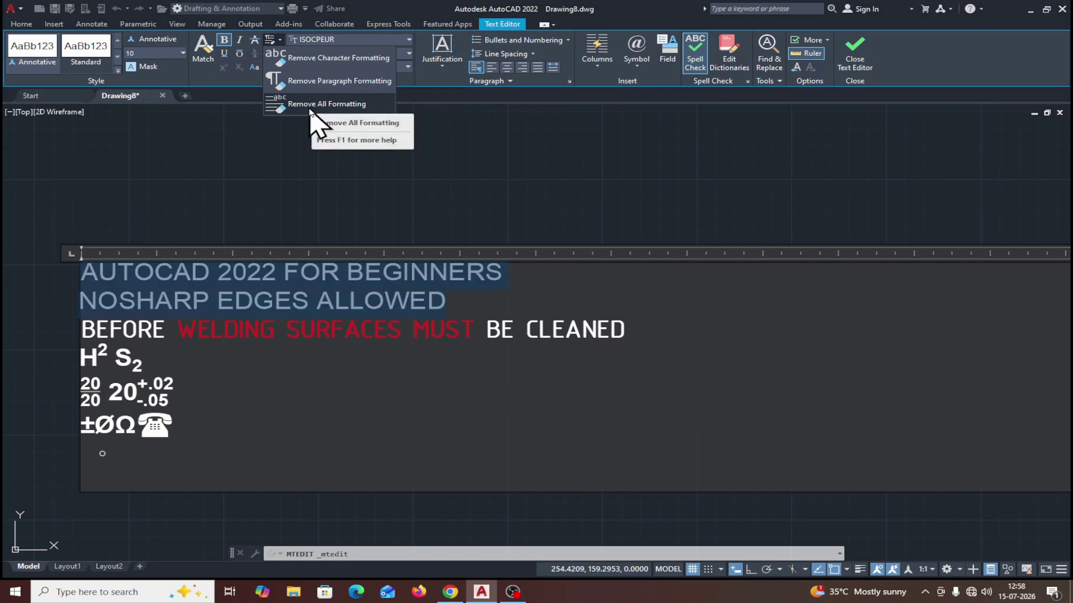
pyautogui.click(309, 106)
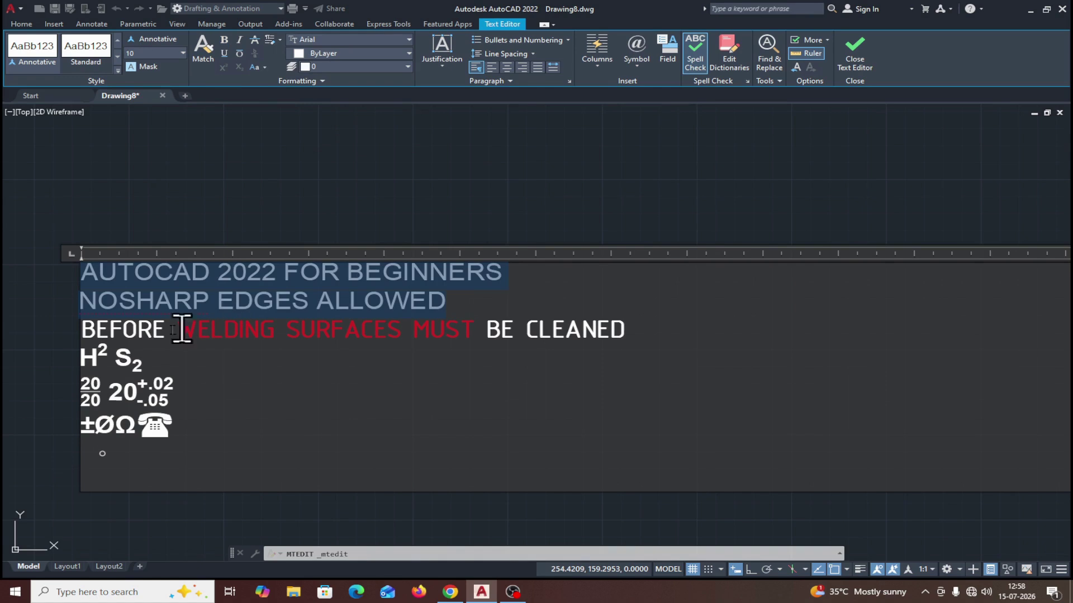
# Remove the paragraph formatting and the character formatting from the first three lines of the note.
pyautogui.click(88, 273)
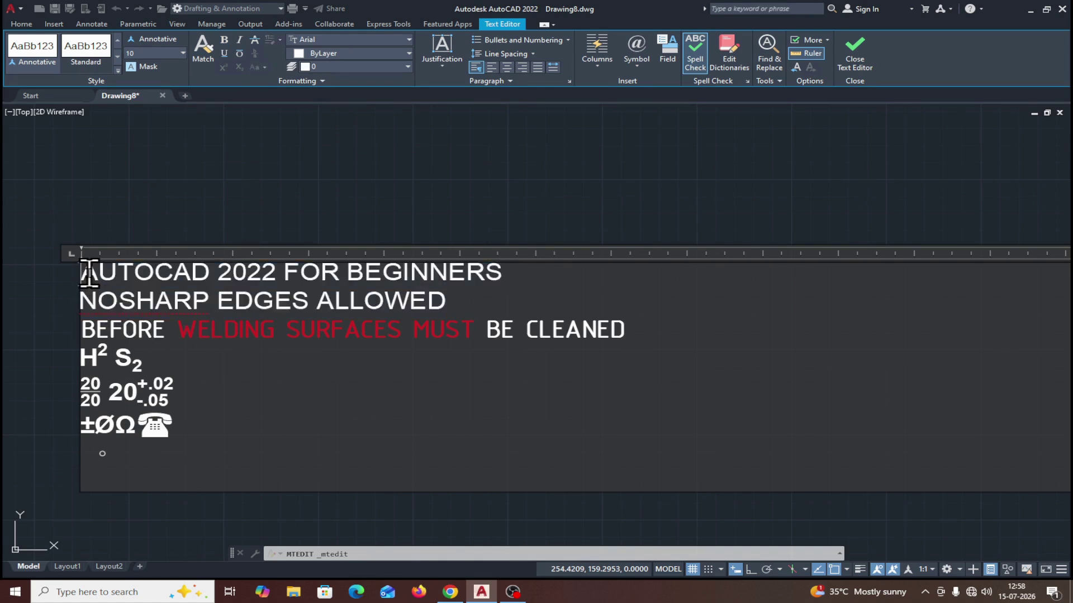
pyautogui.moveTo(87, 274); pyautogui.dragTo(626, 338)
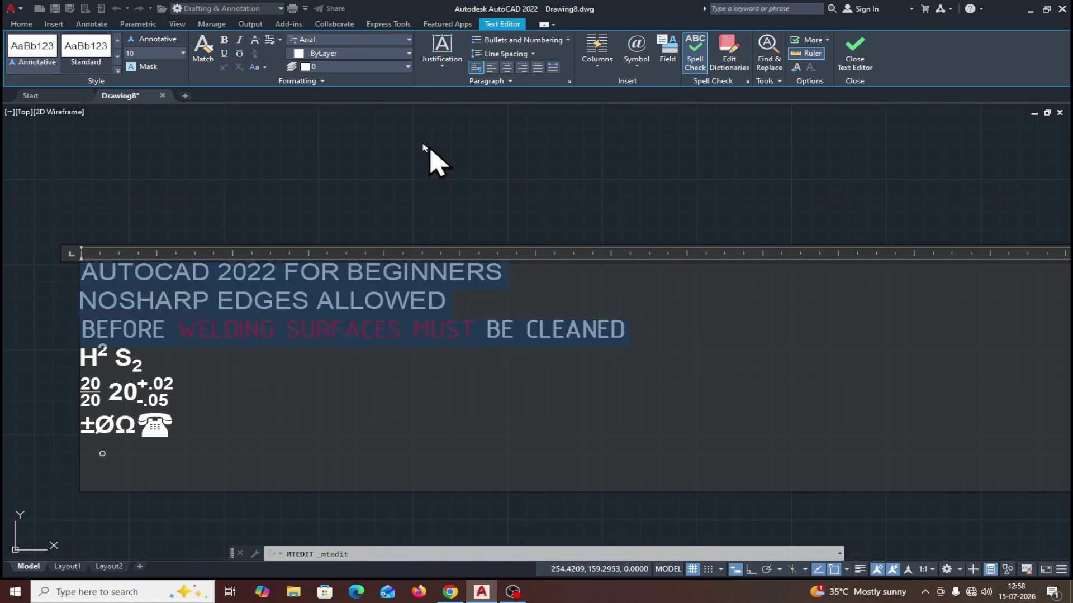
pyautogui.click(279, 39)
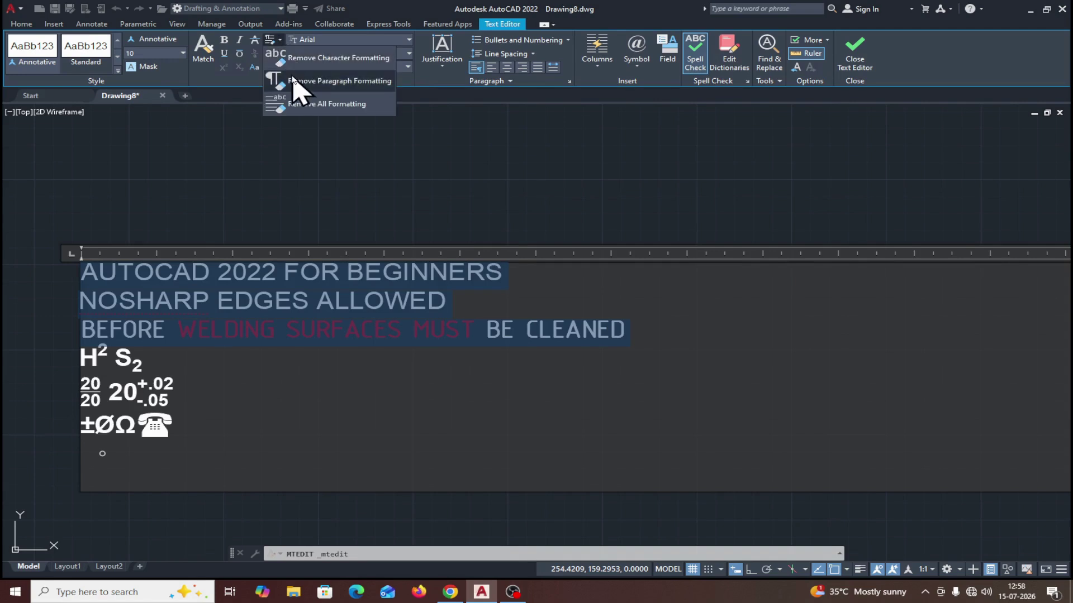
pyautogui.click(292, 78)
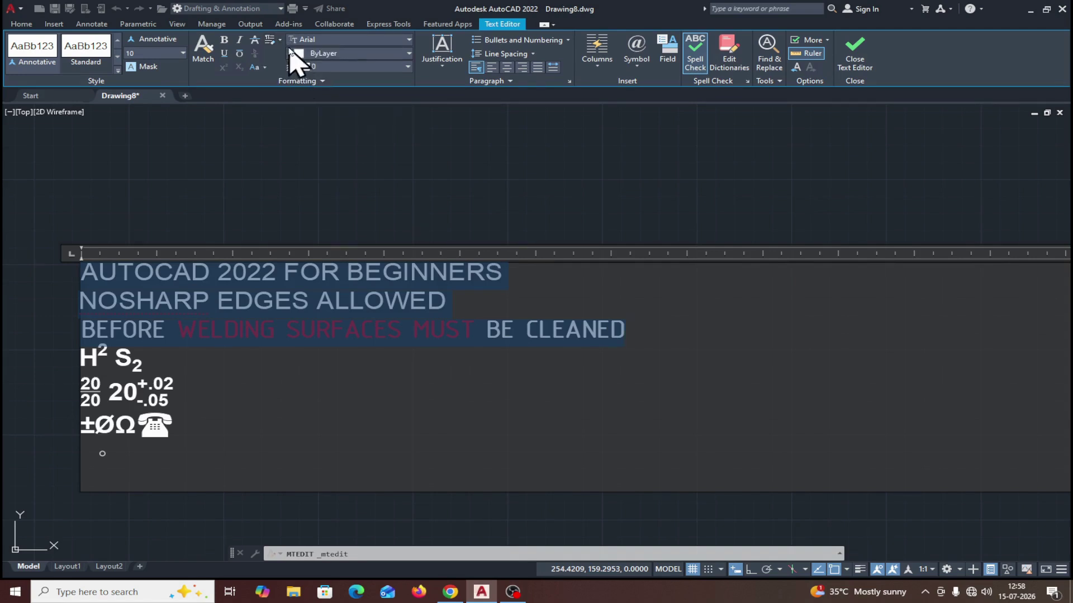
pyautogui.click(281, 40)
pyautogui.click(286, 64)
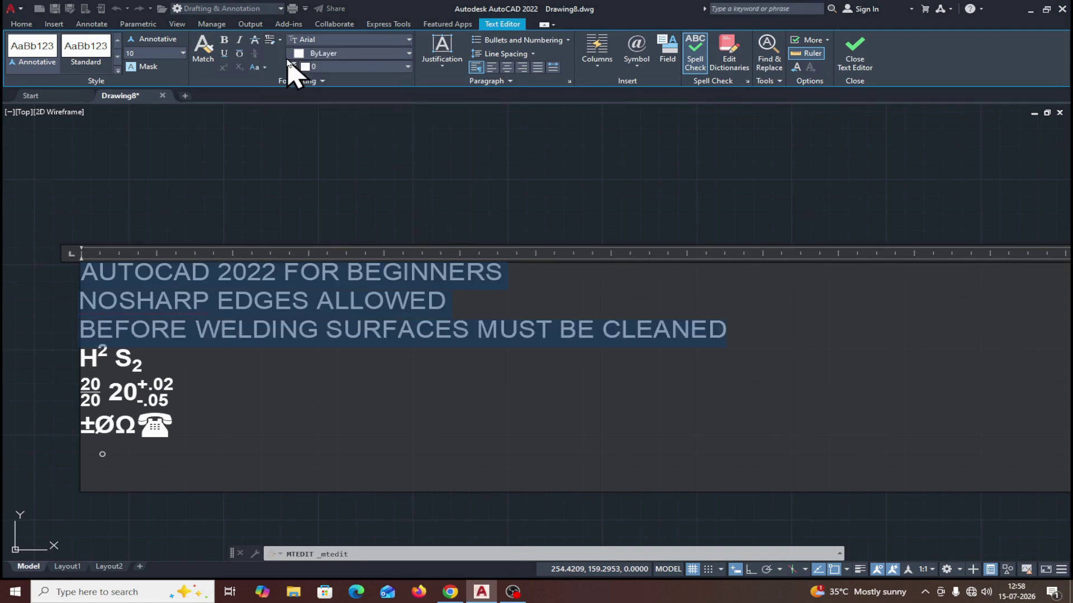
# Centre the line with the fraction and tolerance, and change its alignment to right.
pyautogui.click(679, 407)
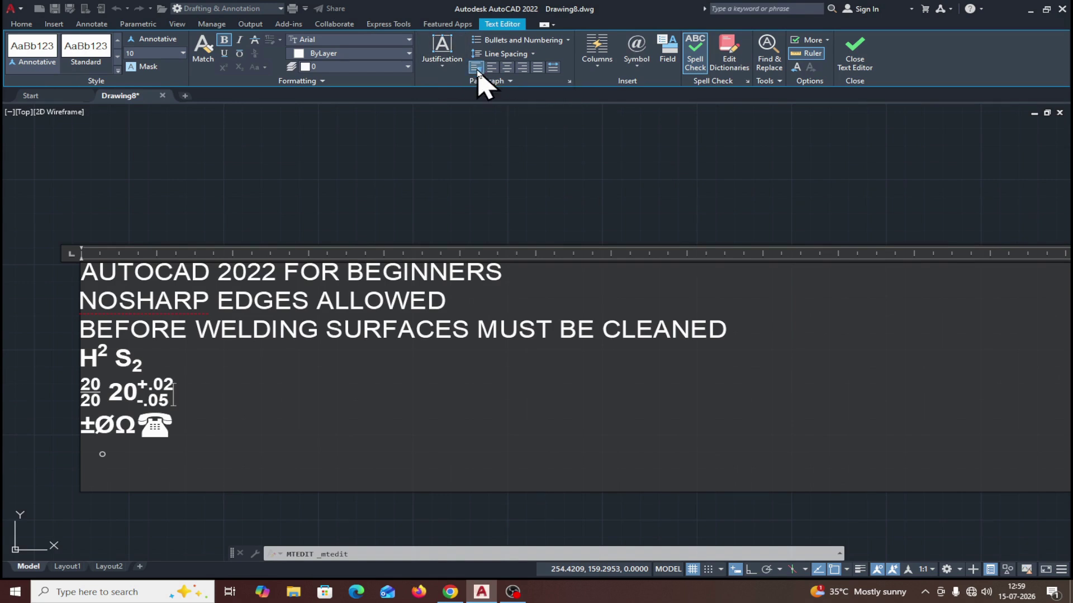
pyautogui.click(506, 68)
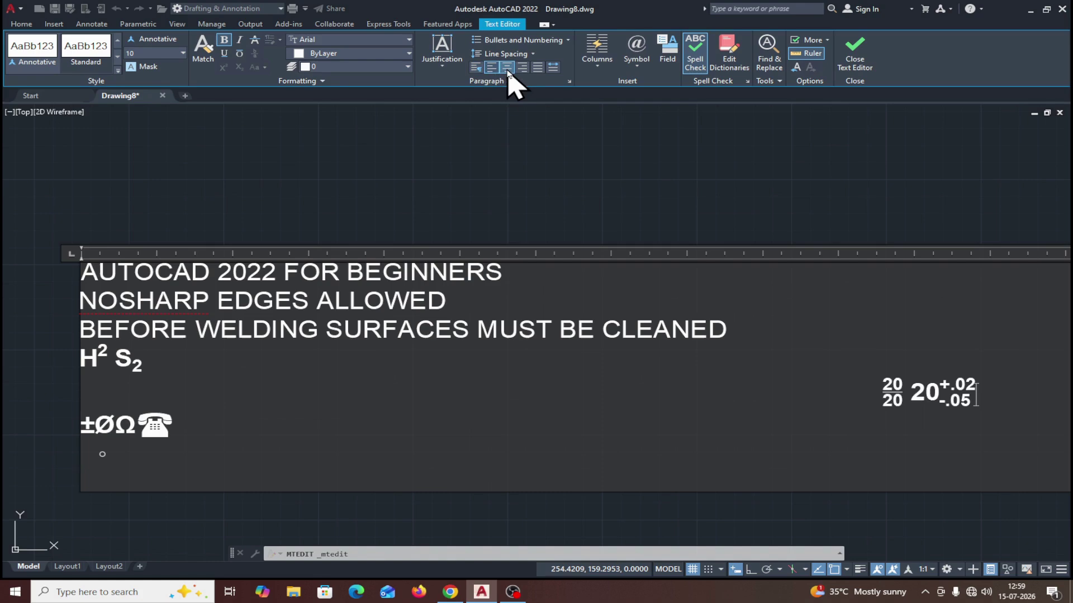
pyautogui.click(523, 69)
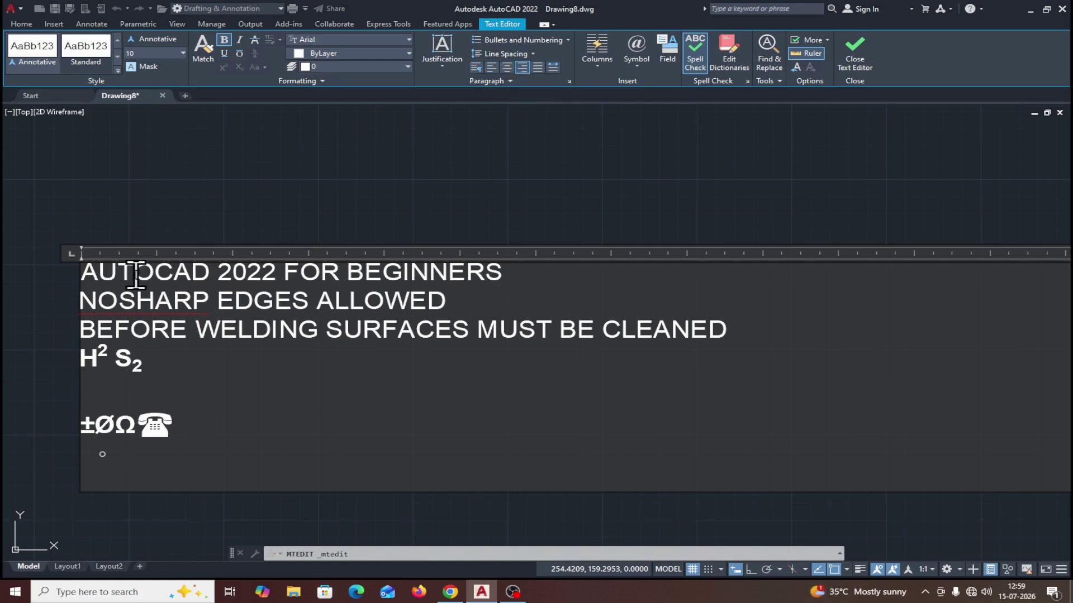
# Try left, centre and right alignment on the first five lines of the note, and finish with justified alignment.
pyautogui.moveTo(89, 272); pyautogui.dragTo(367, 362)
pyautogui.scroll(1, 482, 238)
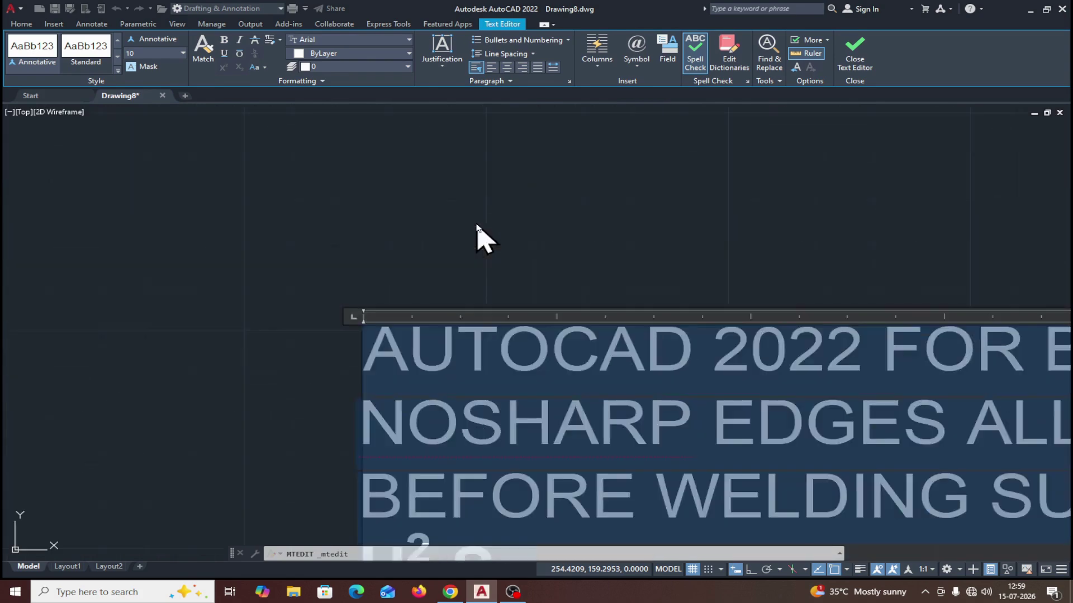
pyautogui.scroll(-5, 481, 237)
pyautogui.scroll(4, 634, 220)
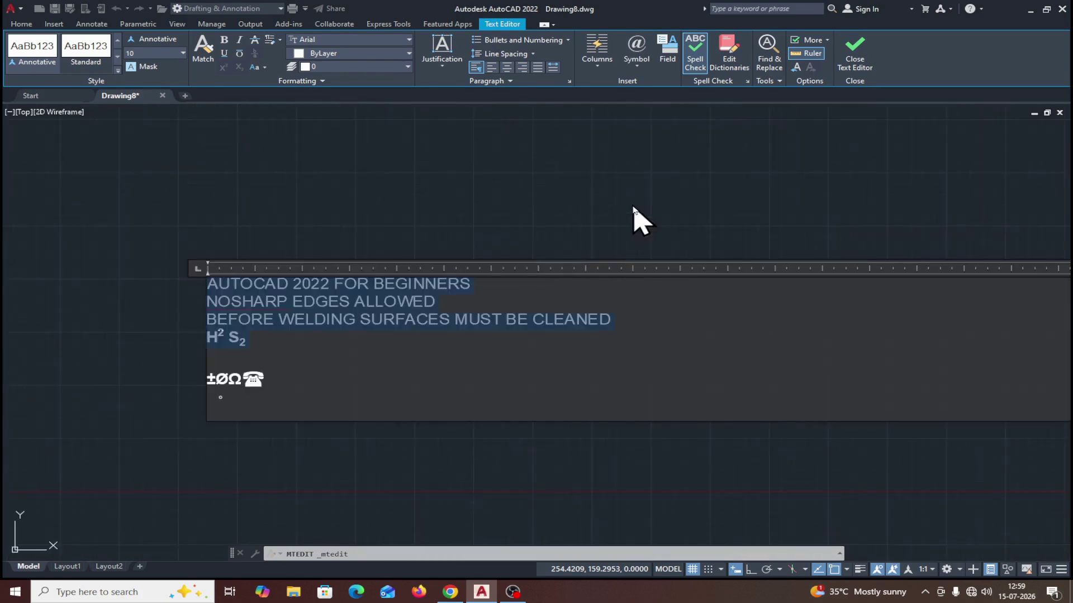
pyautogui.click(491, 67)
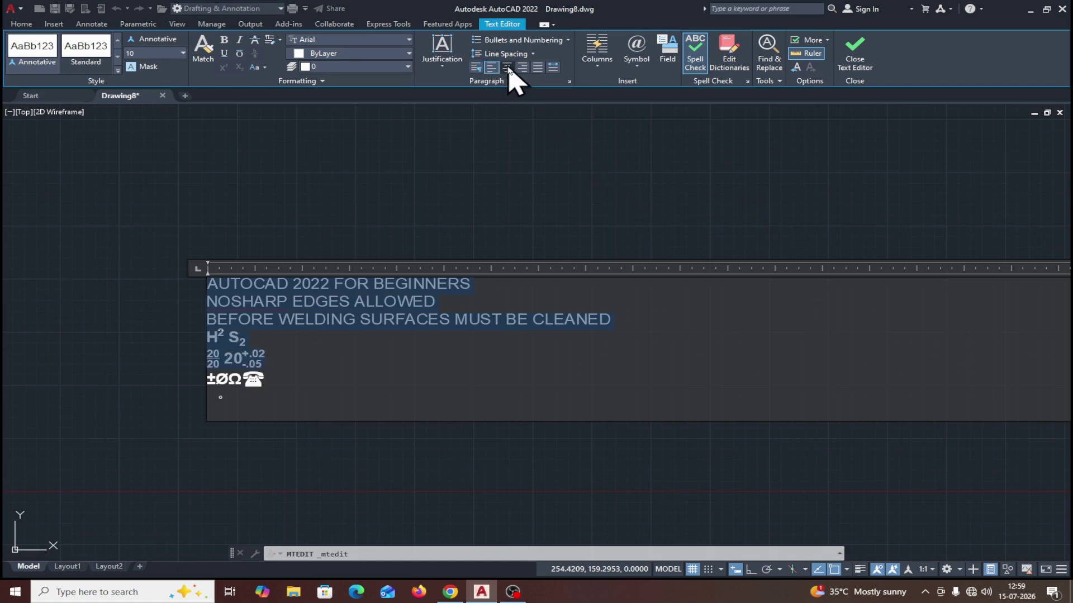
pyautogui.click(507, 67)
pyautogui.click(521, 68)
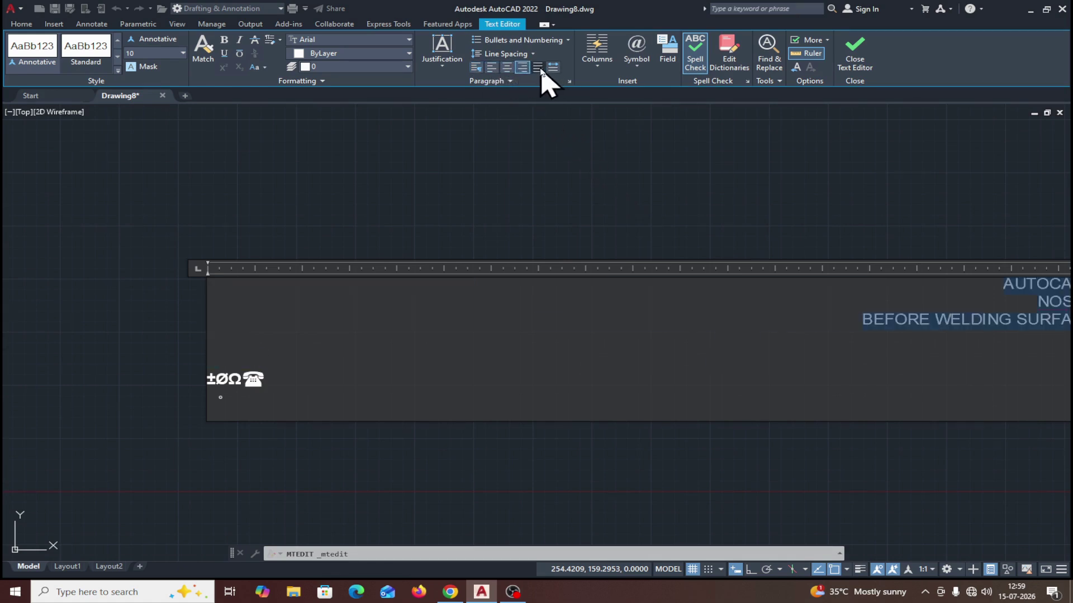
pyautogui.click(539, 68)
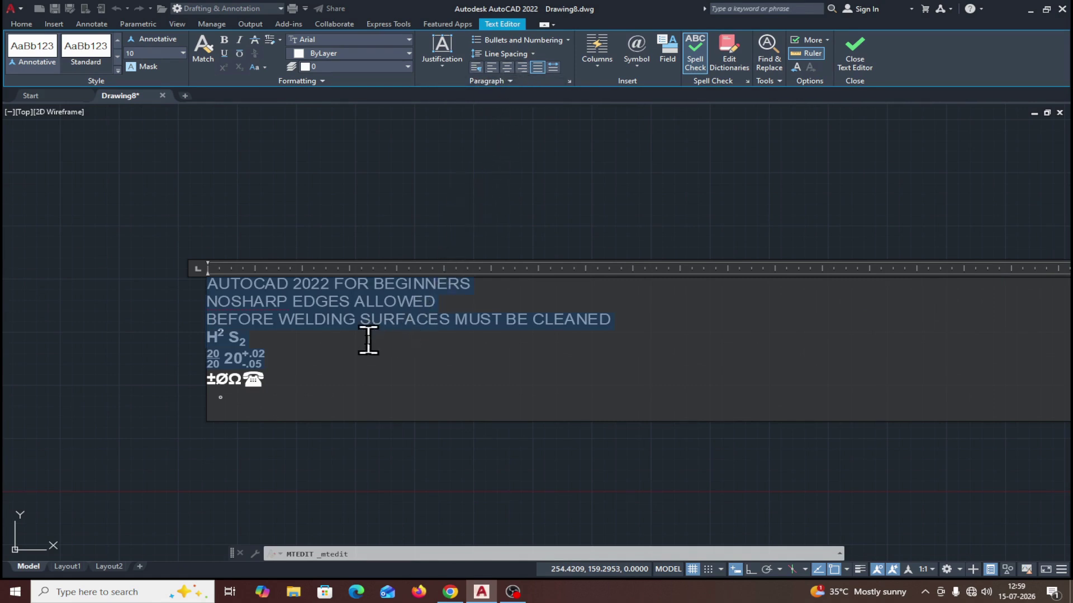
pyautogui.click(307, 351)
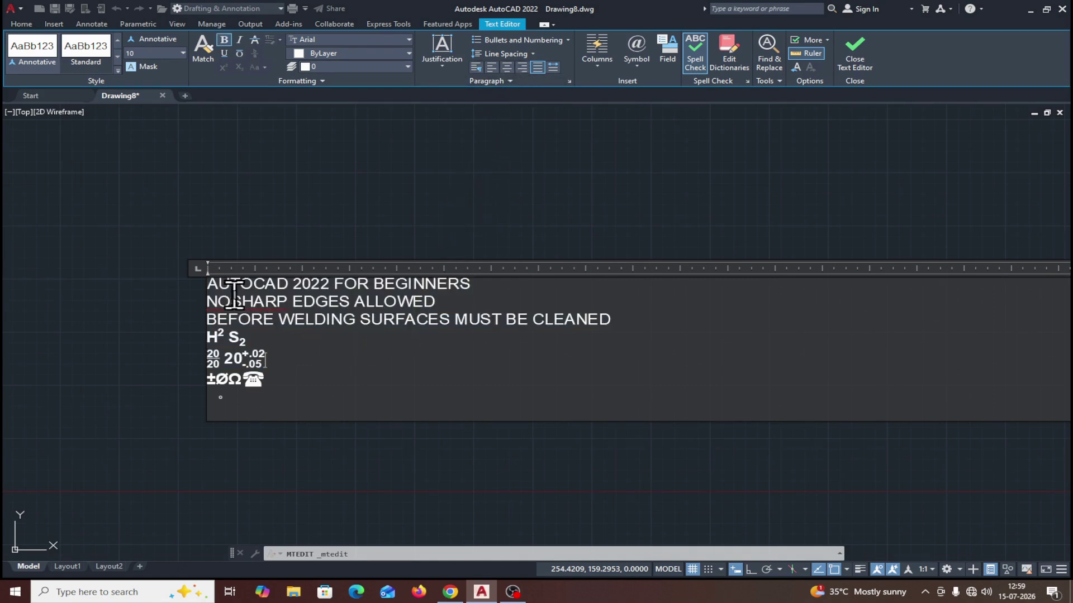
# Format the first three lines of the note as a numbered list, and change it to a lowercase lettered list.
pyautogui.moveTo(211, 287); pyautogui.dragTo(614, 324)
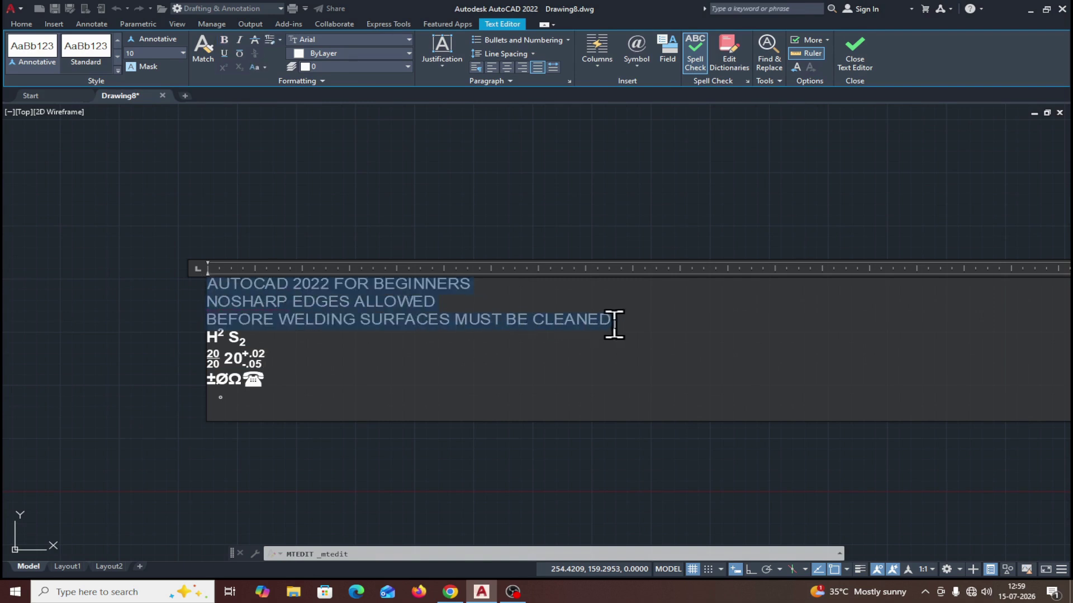
pyautogui.click(567, 40)
pyautogui.click(539, 69)
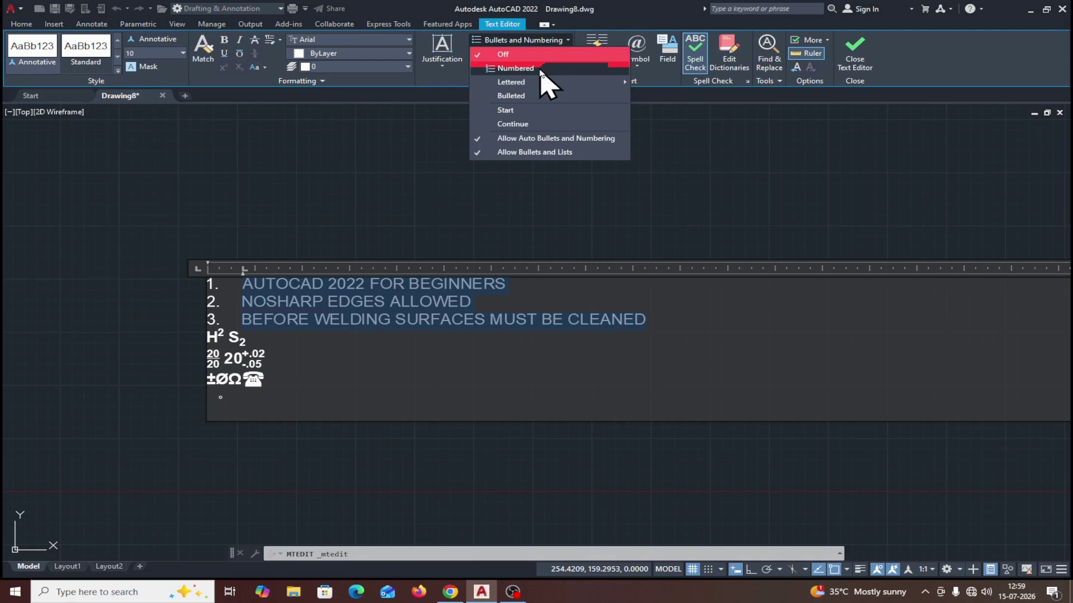
pyautogui.click(539, 69)
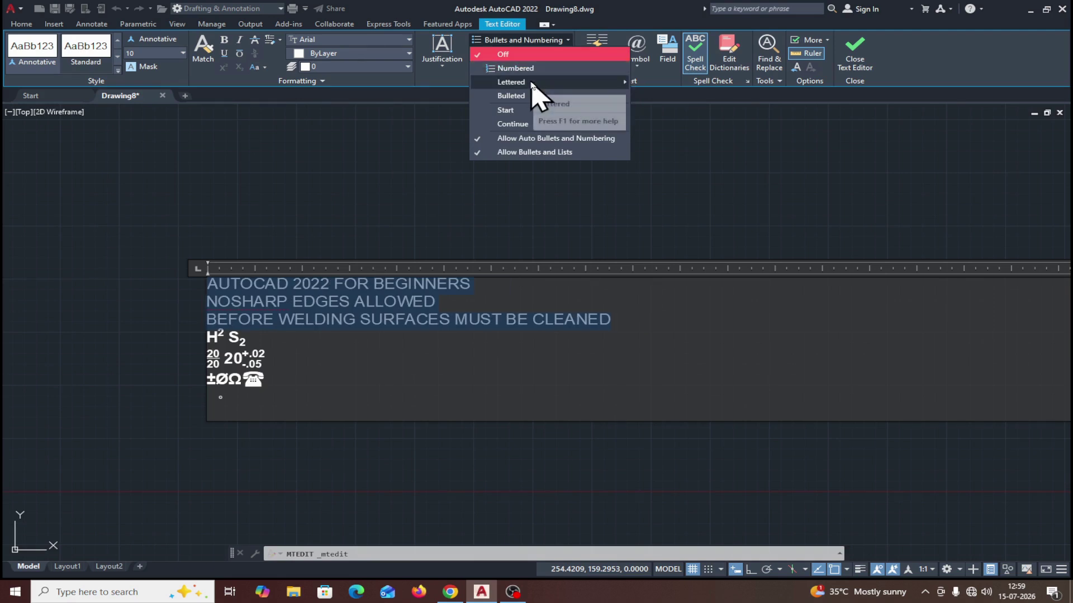
pyautogui.moveTo(532, 84)
pyautogui.click(647, 84)
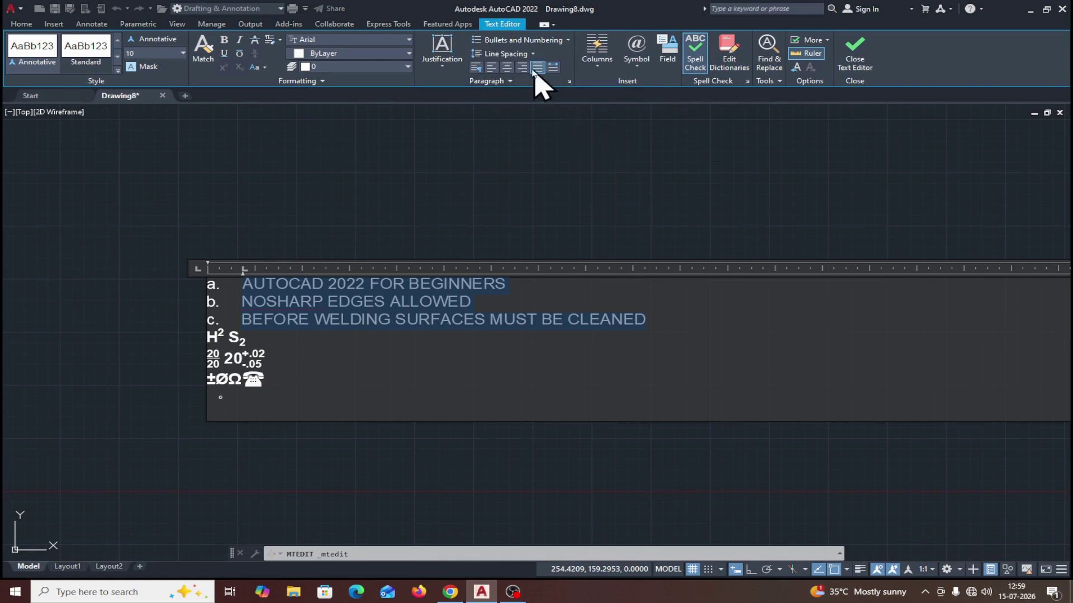
# Change the three-line list to uppercase letters, and switch it to bullets.
pyautogui.click(534, 55)
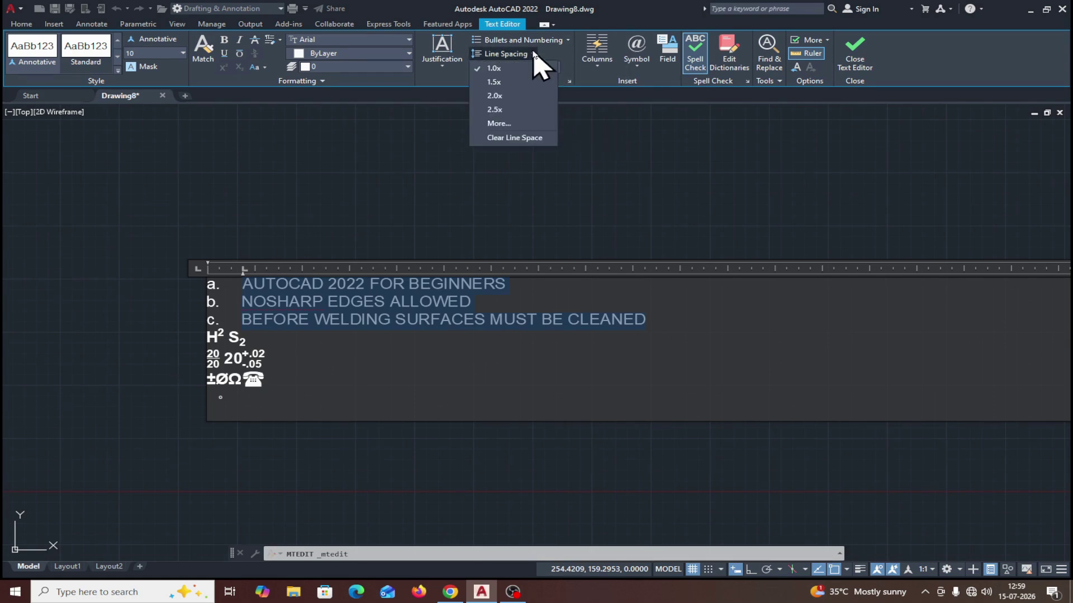
pyautogui.click(569, 40)
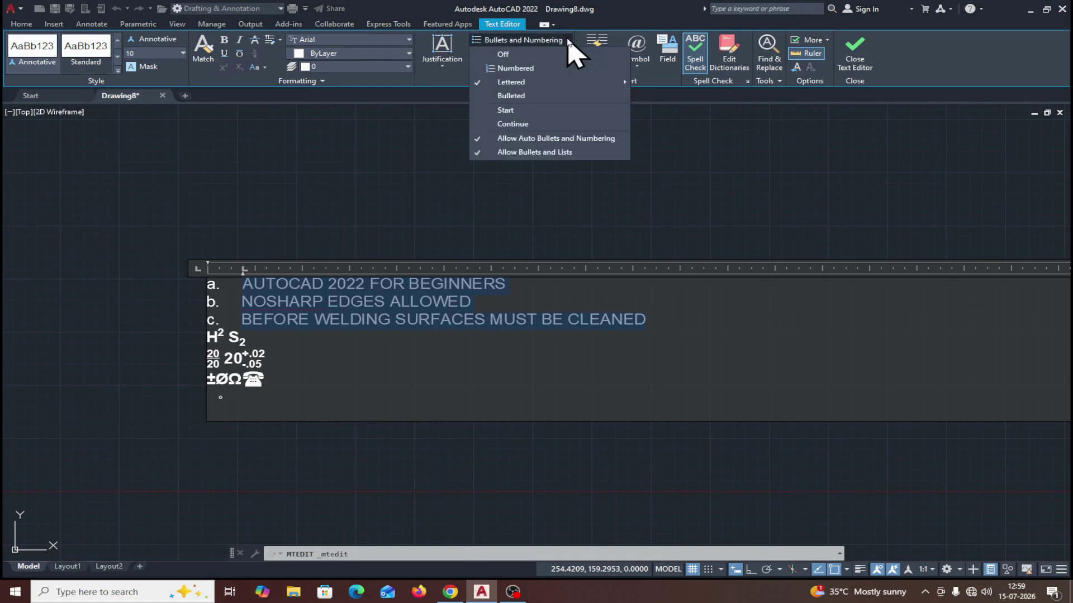
pyautogui.click(531, 68)
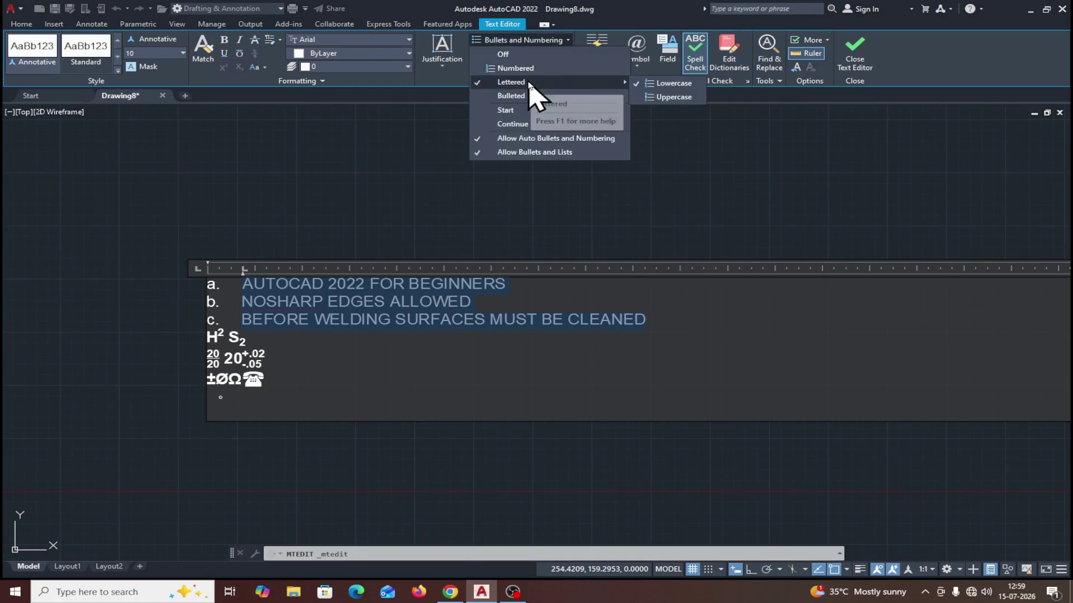
pyautogui.click(647, 102)
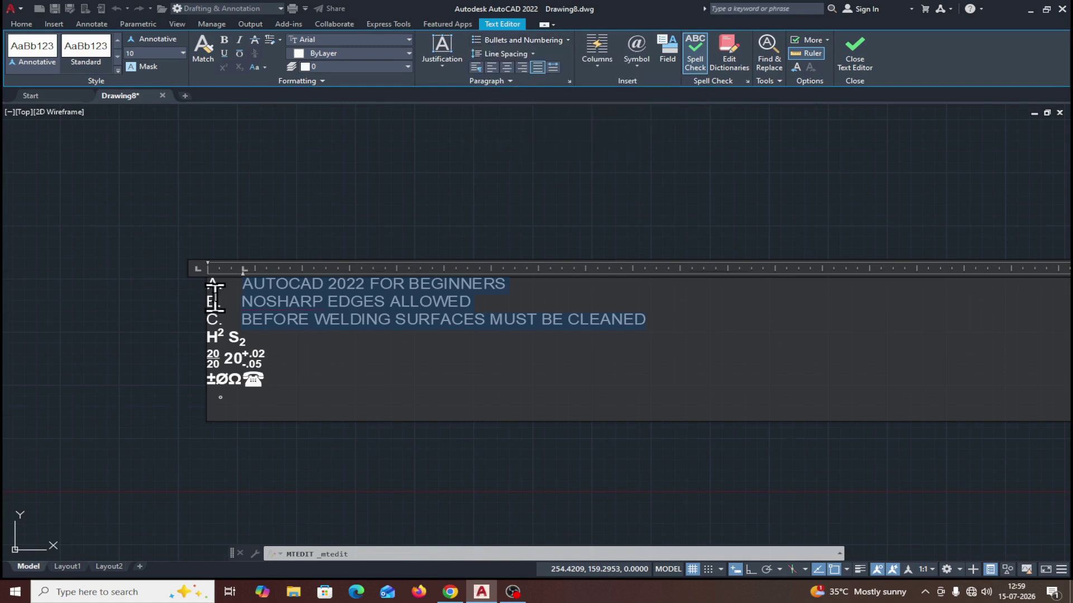
pyautogui.click(567, 41)
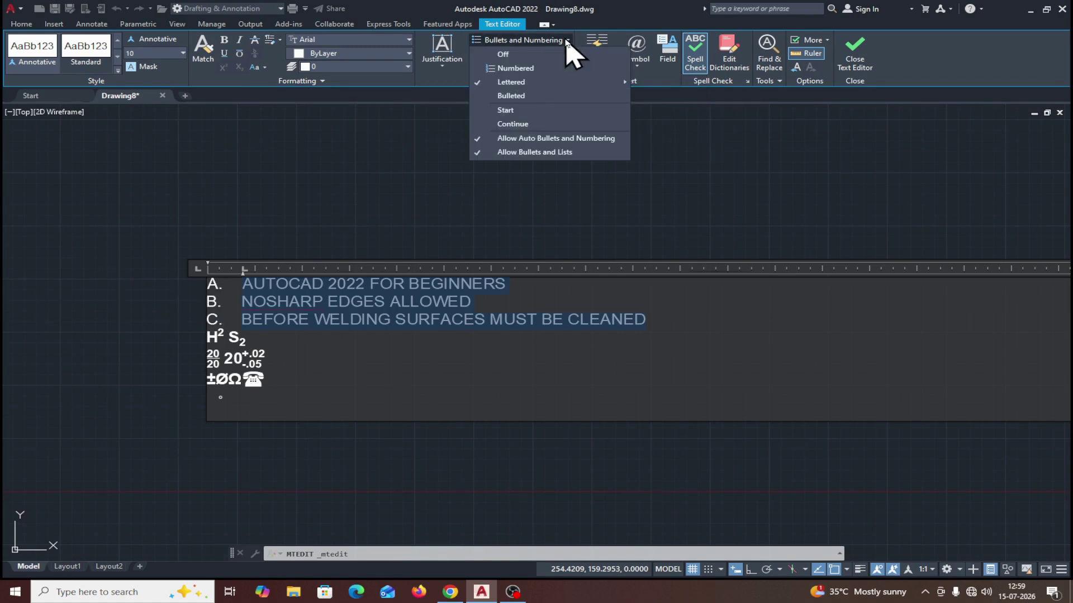
pyautogui.click(517, 82)
pyautogui.click(522, 40)
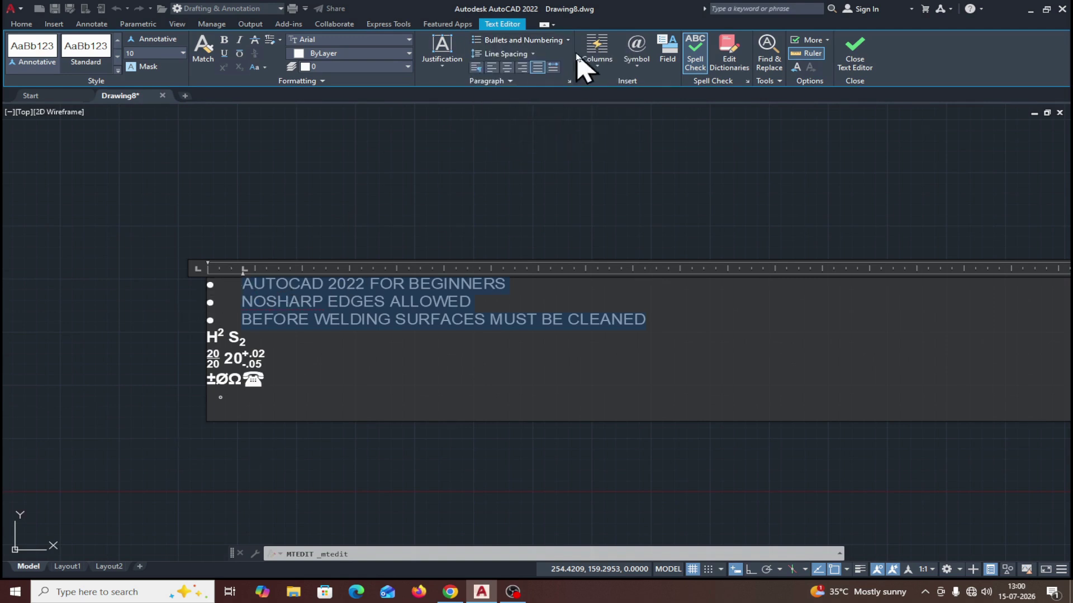
# Set the line spacing of the three bulleted lines to 1.5x, and increase it to 2.0x.
pyautogui.click(533, 54)
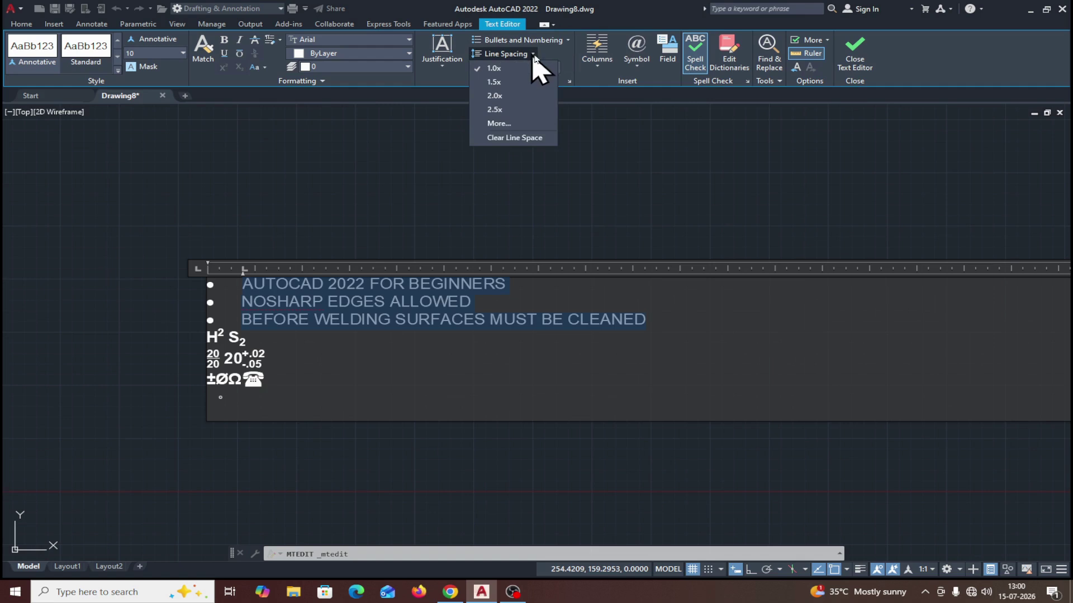
pyautogui.click(503, 83)
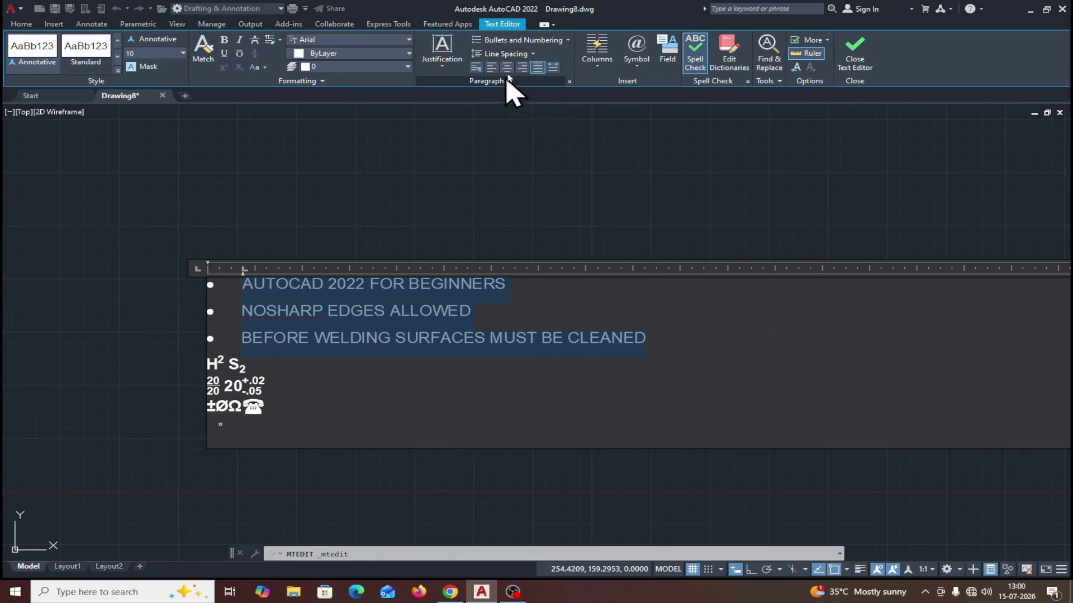
pyautogui.click(532, 54)
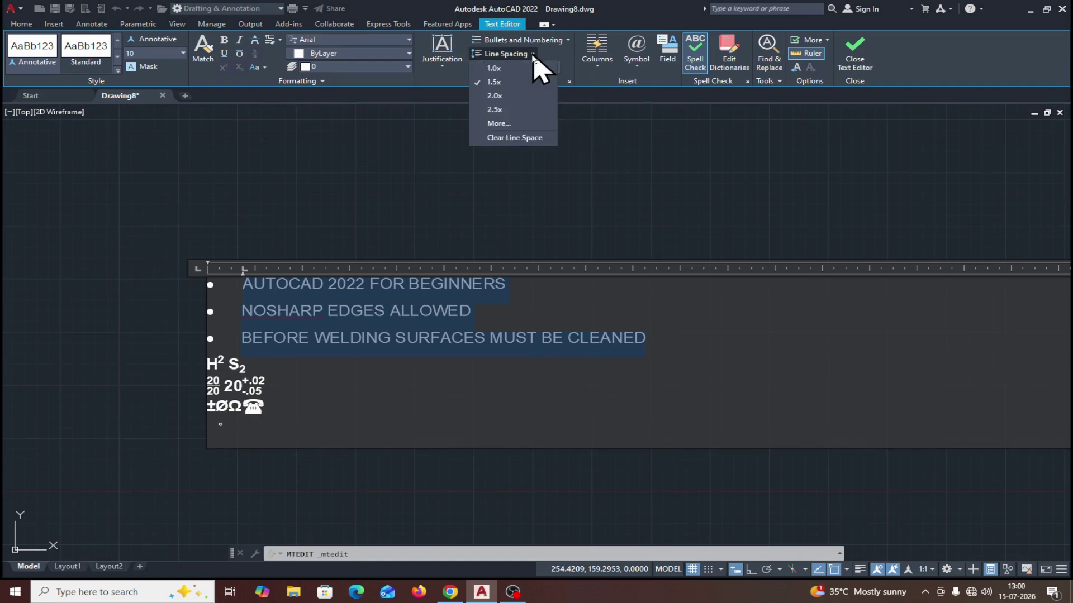
pyautogui.click(500, 96)
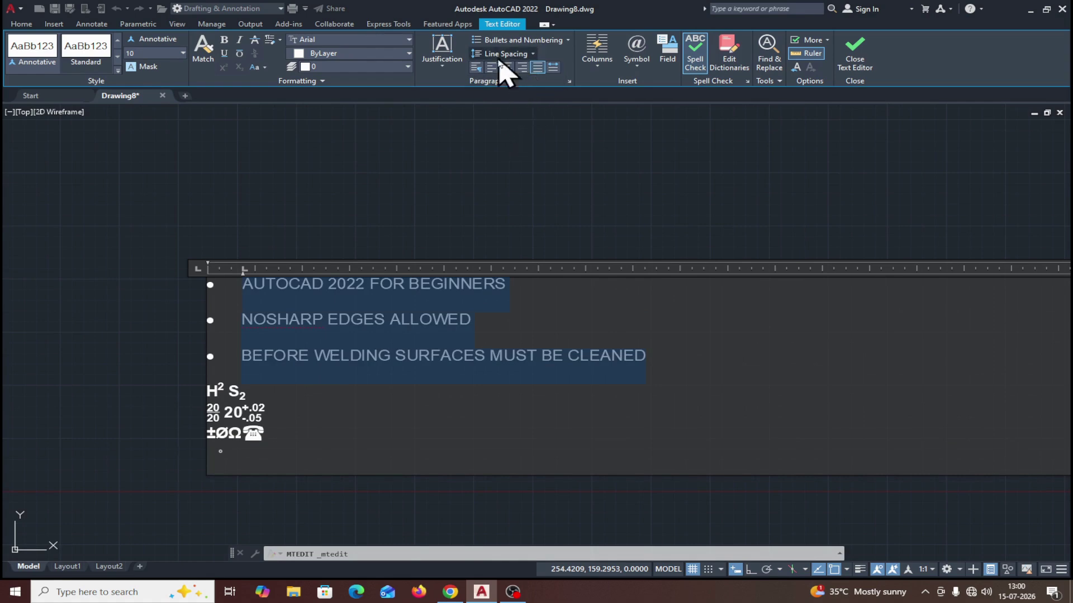
# Turn off bullets and numbering for the first three lines and set their line spacing to 1.0x.
pyautogui.click(568, 41)
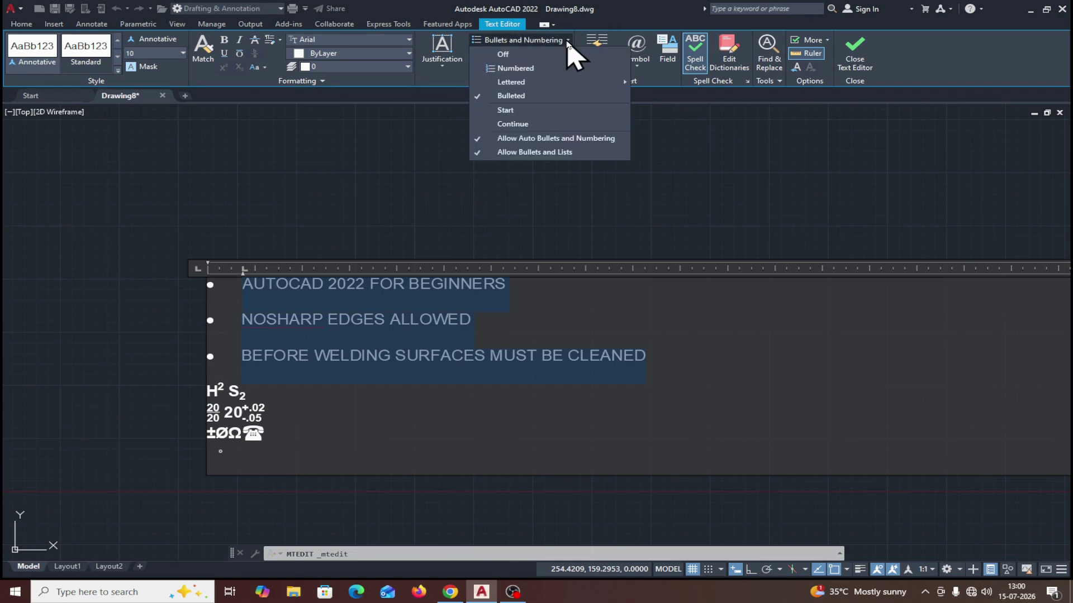
pyautogui.click(558, 53)
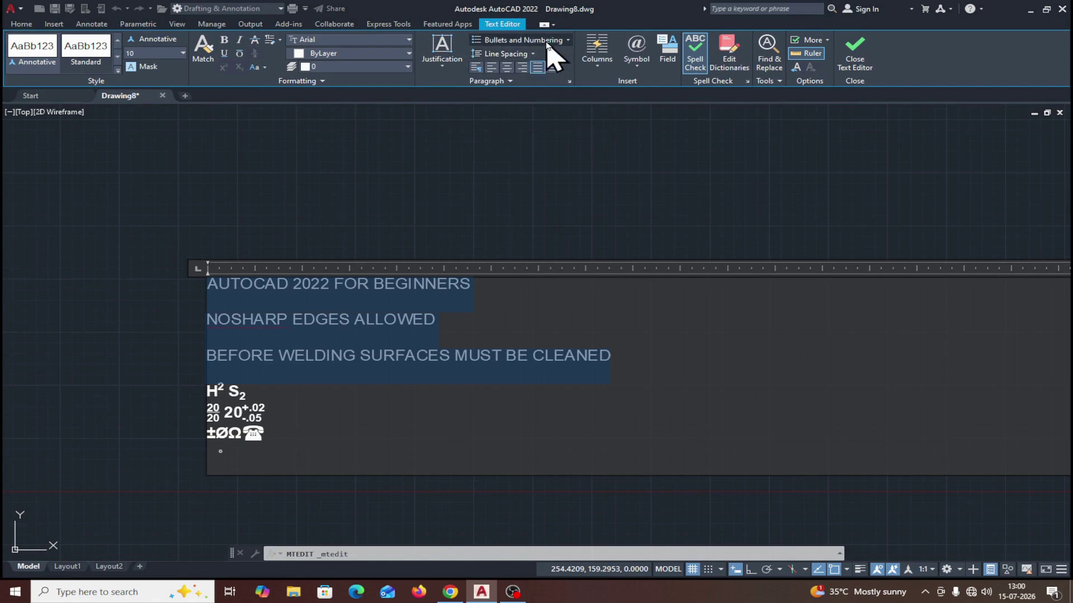
pyautogui.click(565, 42)
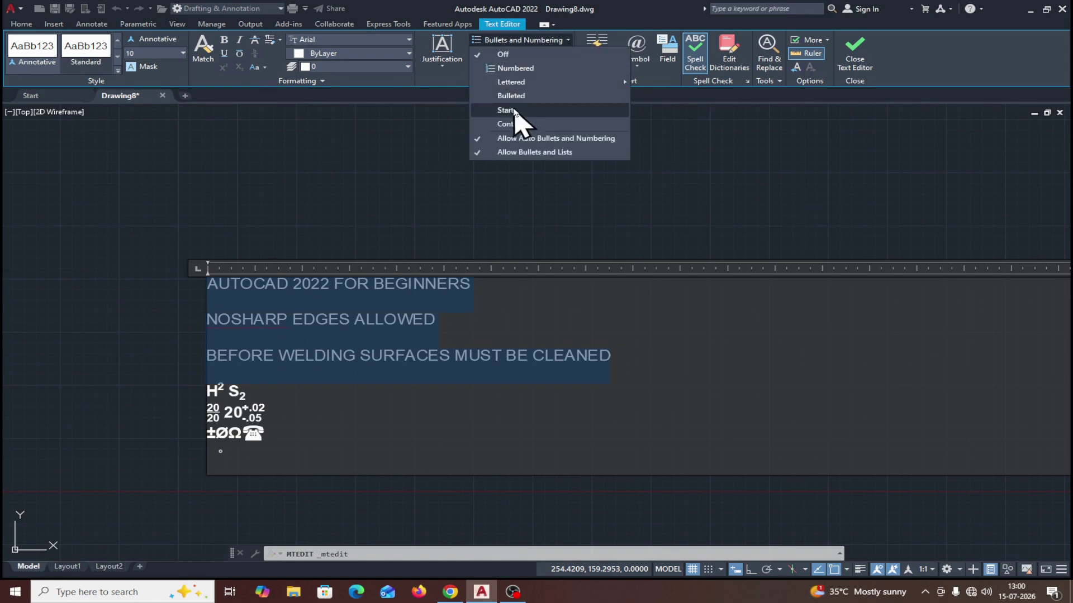
pyautogui.click(666, 117)
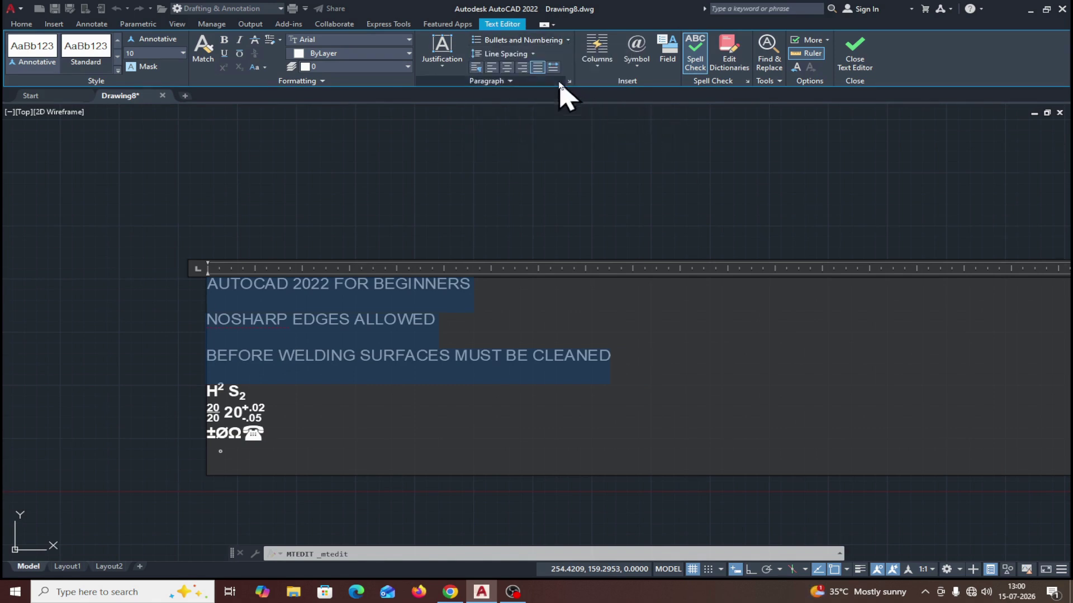
pyautogui.click(530, 54)
pyautogui.click(494, 69)
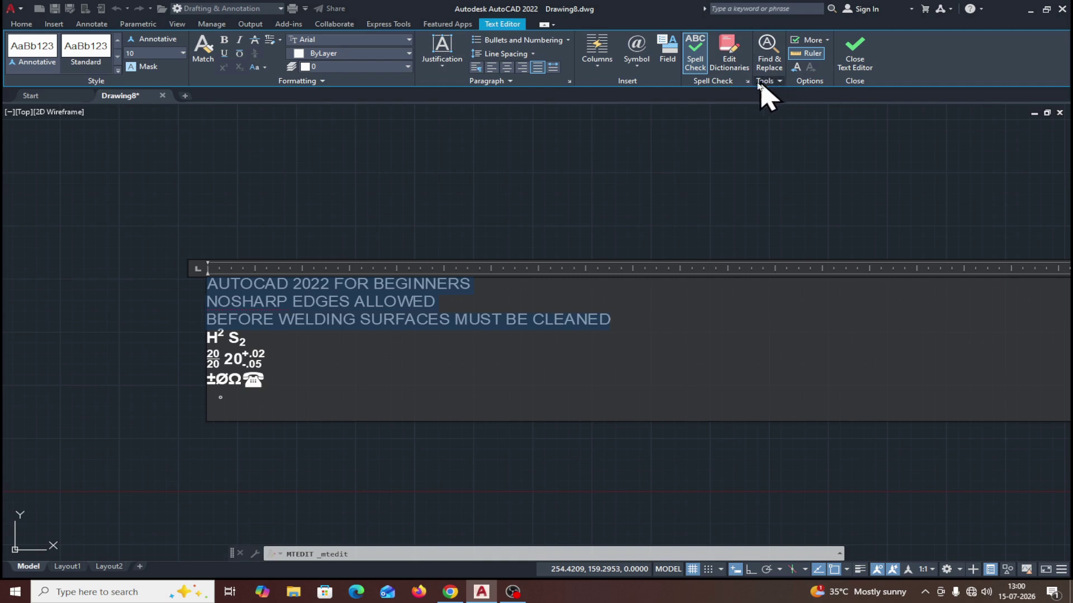
# Turn off spell checking, and use Find and Replace to replace AUTOCAD with SOLIDWORKS in the note.
pyautogui.click(700, 55)
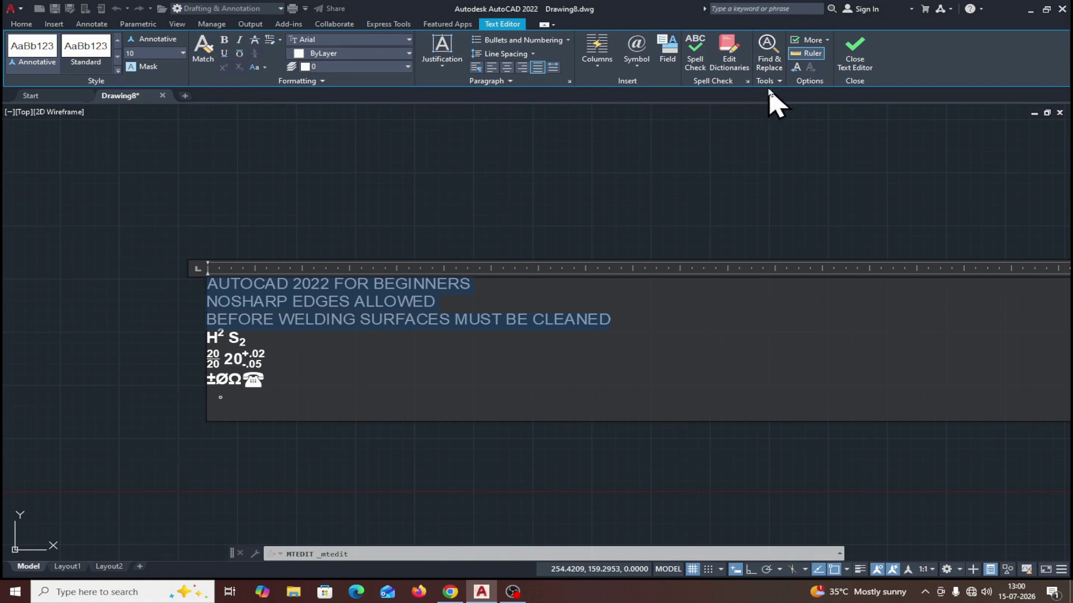
pyautogui.click(772, 60)
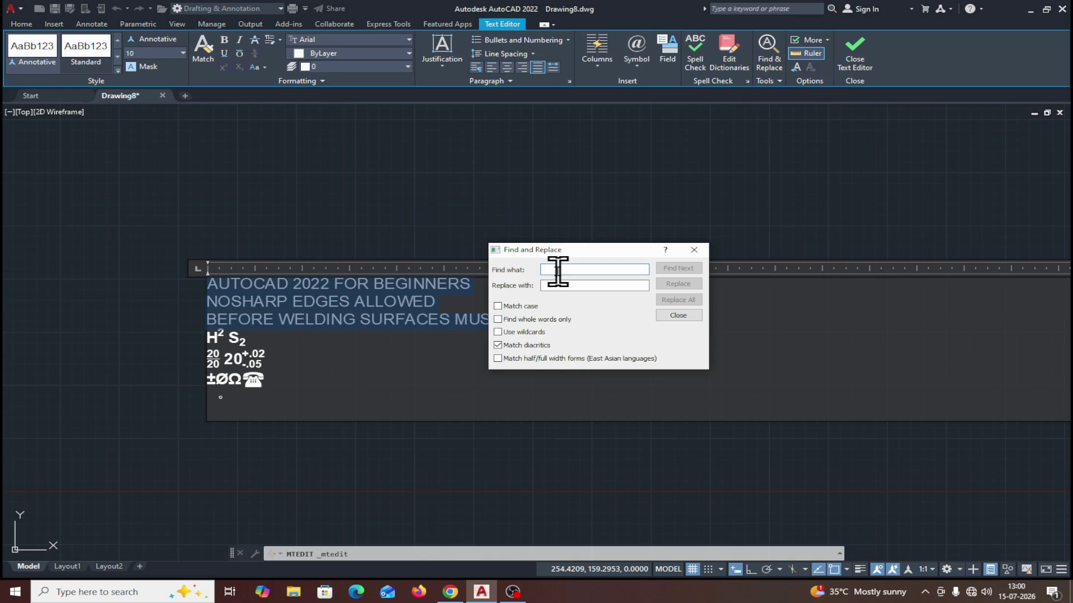
pyautogui.write('AUTOCAD')
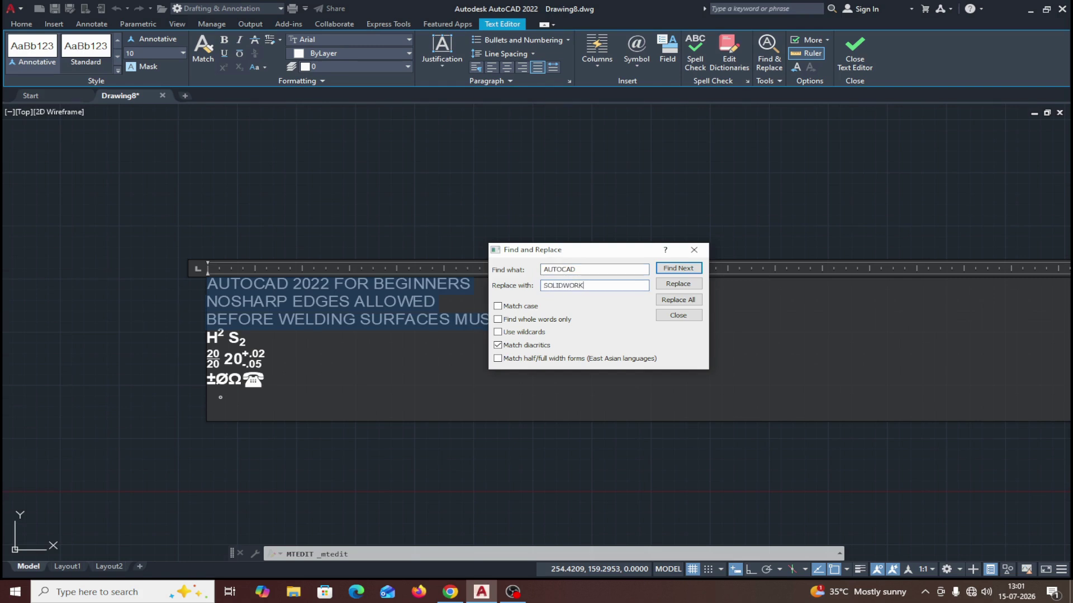
pyautogui.click(674, 286)
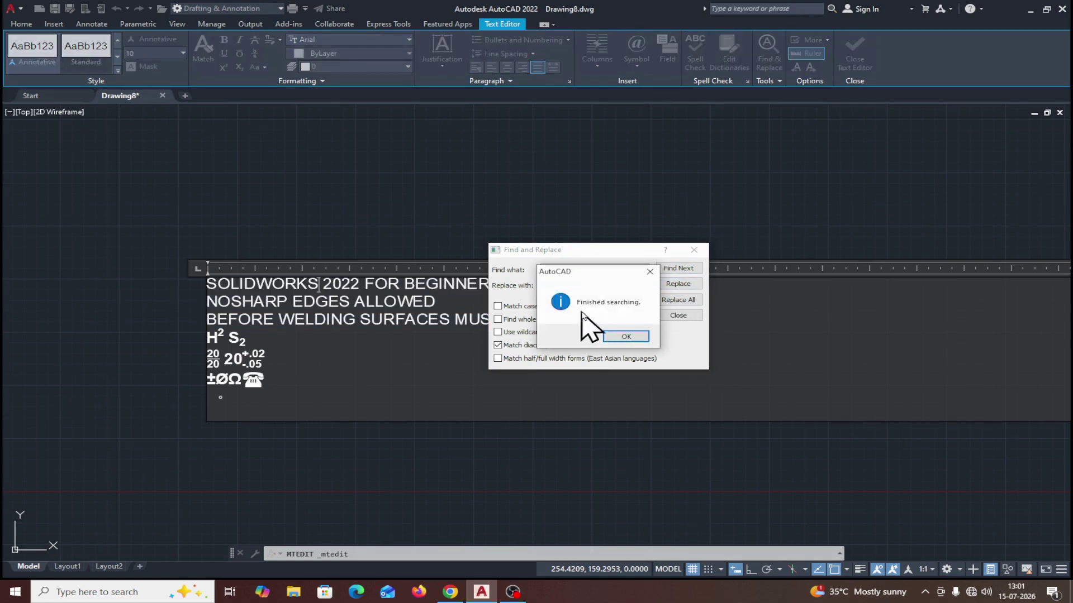
pyautogui.click(624, 336)
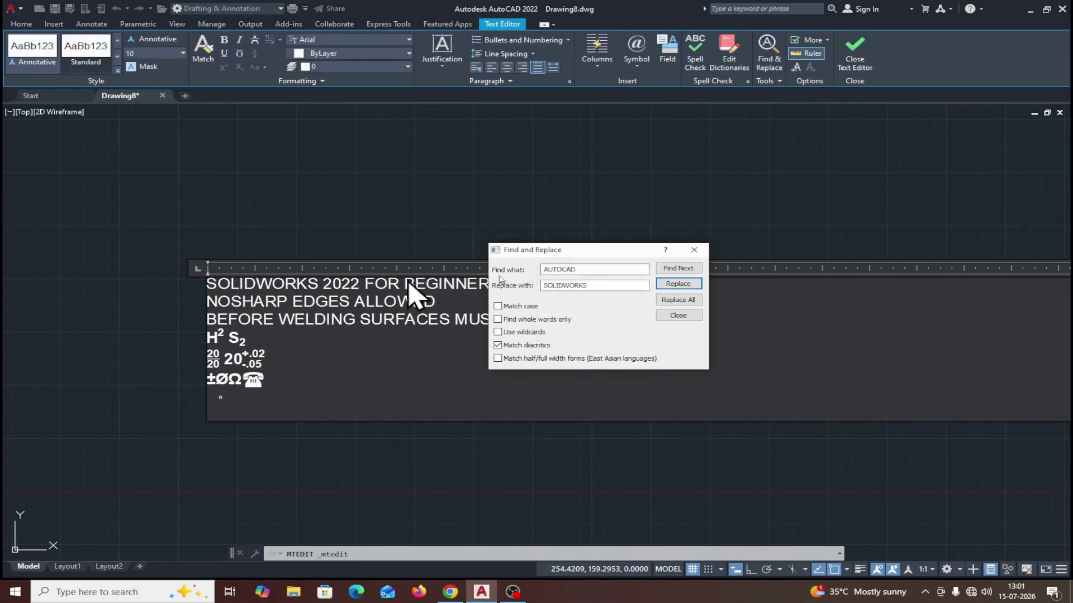
pyautogui.click(694, 250)
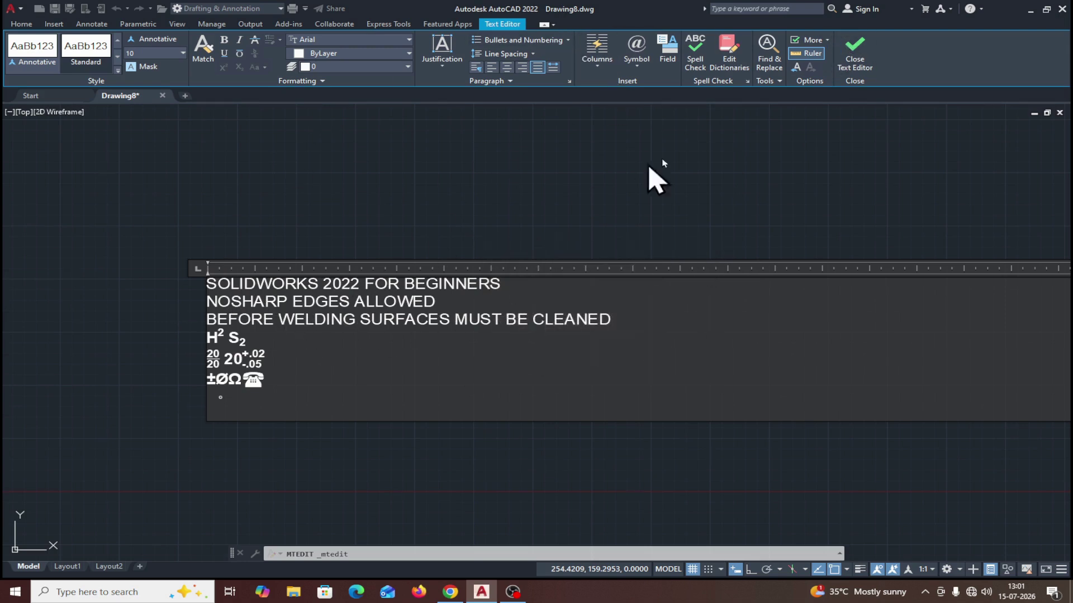
# Hide the text ruler, and undo, redo and again undo the word replacement in the first line.
pyautogui.click(808, 54)
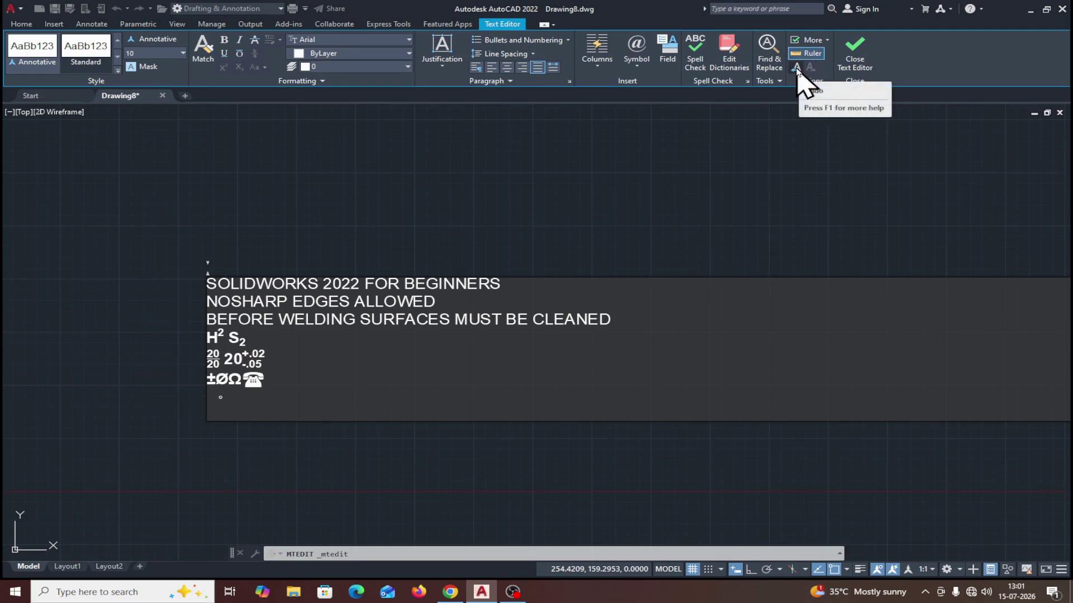
pyautogui.click(796, 68)
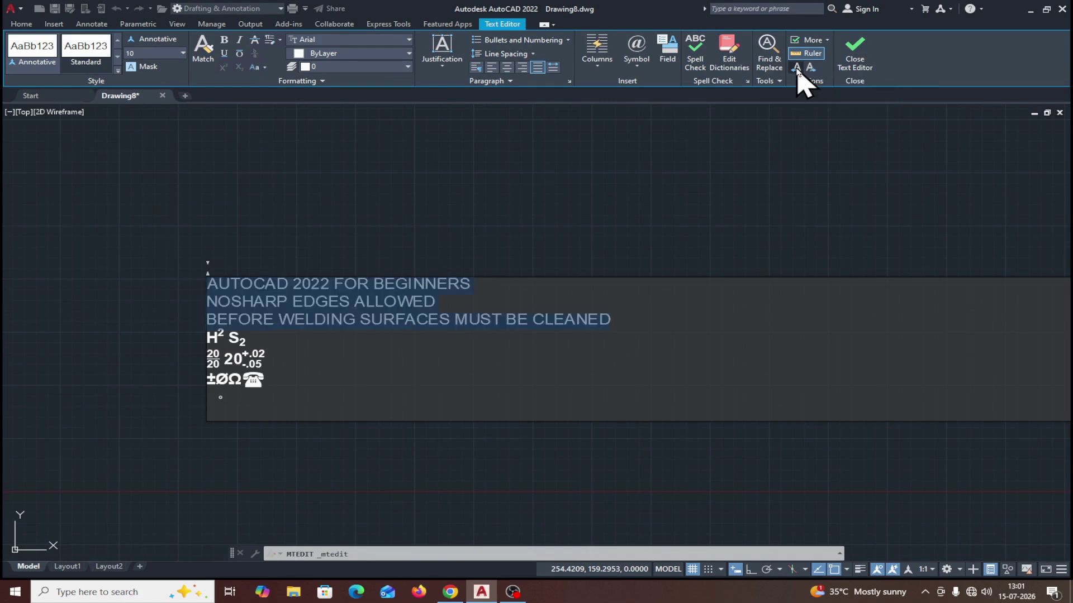
pyautogui.click(810, 69)
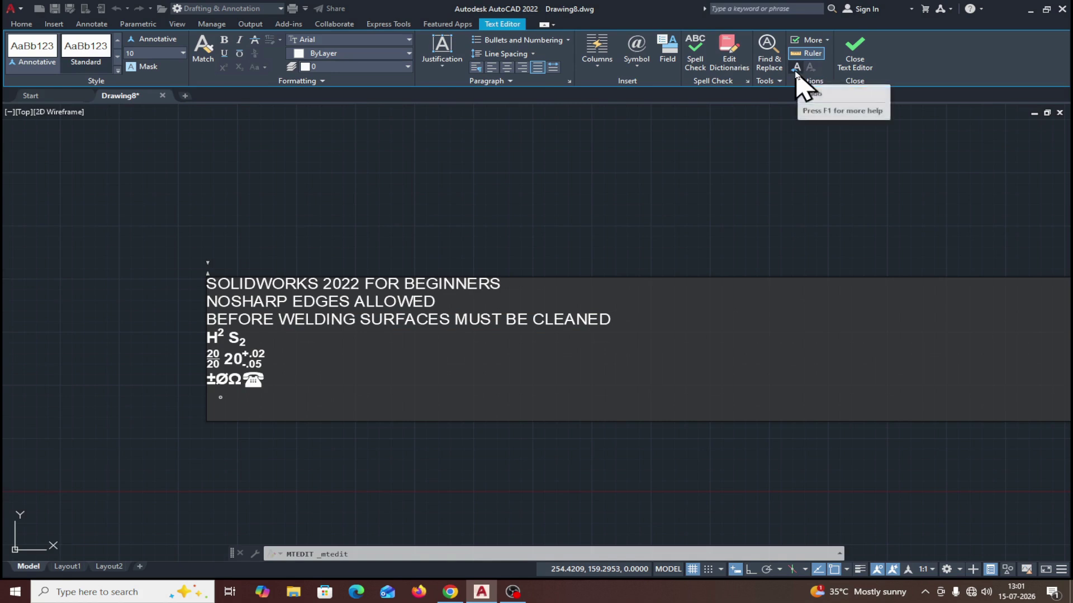
pyautogui.click(795, 68)
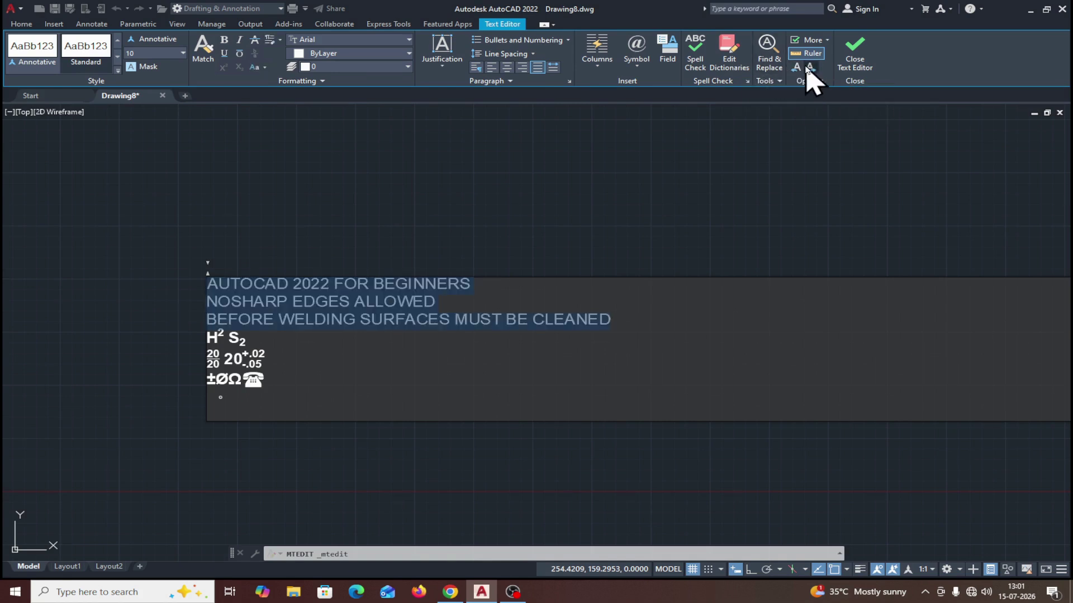
# Redo the replacement of AUTOCAD with SOLIDWORKS, and start importing text after the telephone symbol.
pyautogui.click(811, 68)
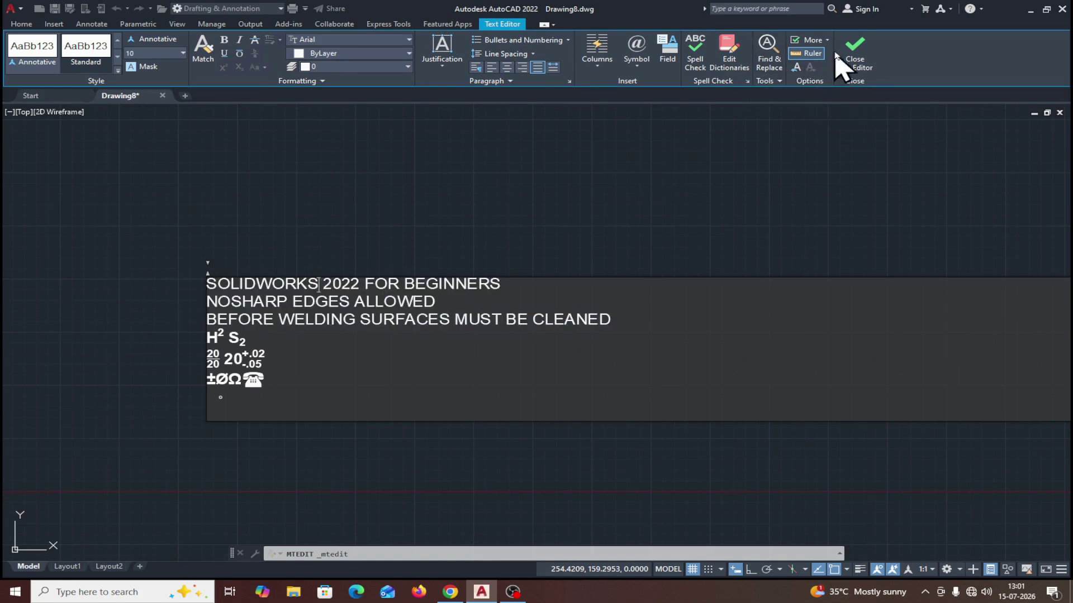
pyautogui.click(780, 82)
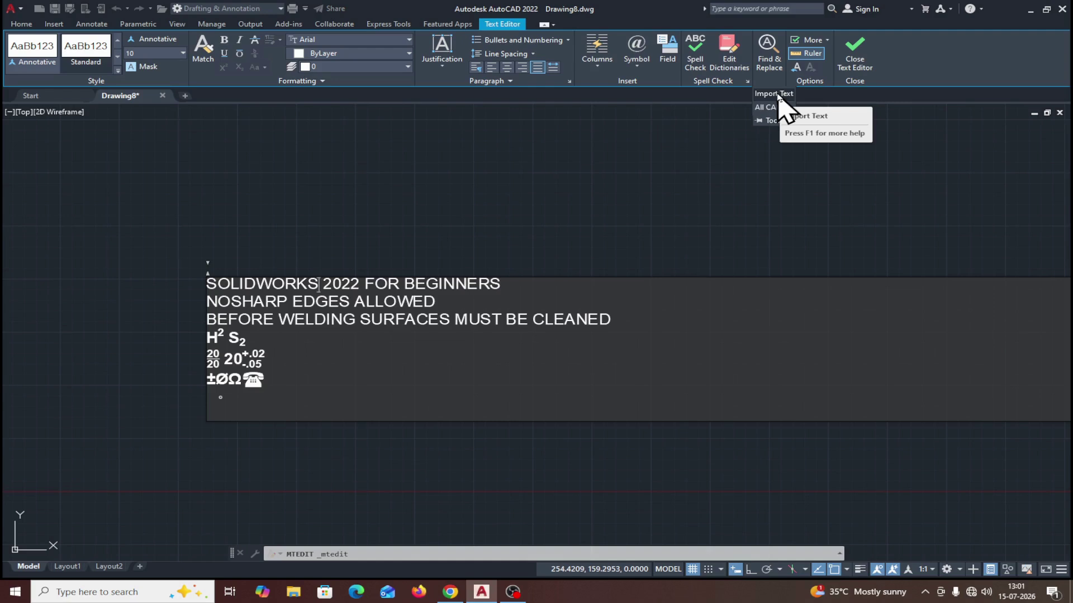
pyautogui.click(291, 383)
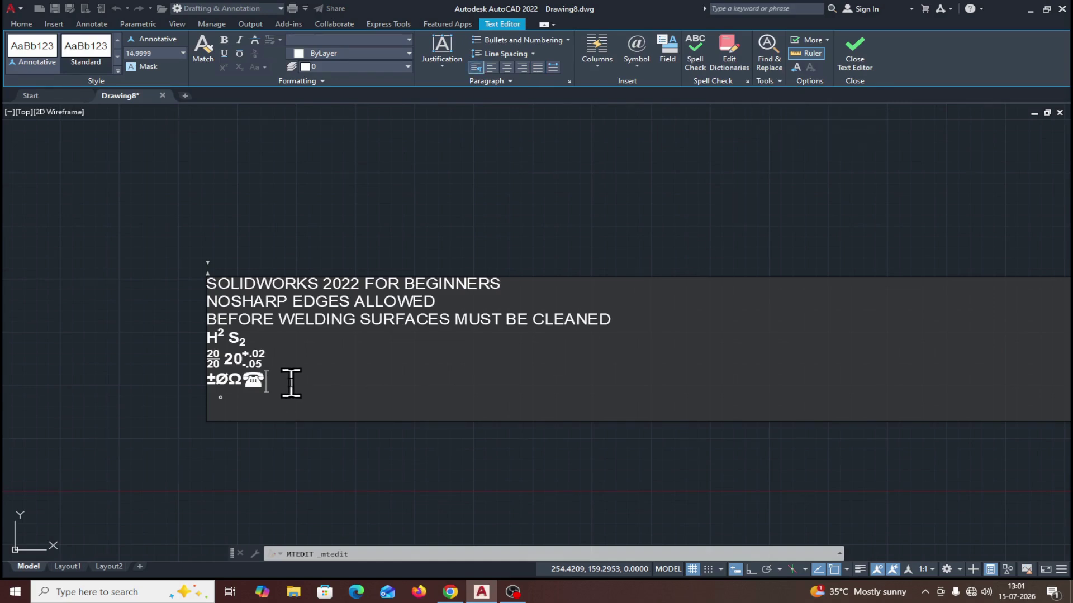
pyautogui.click(780, 83)
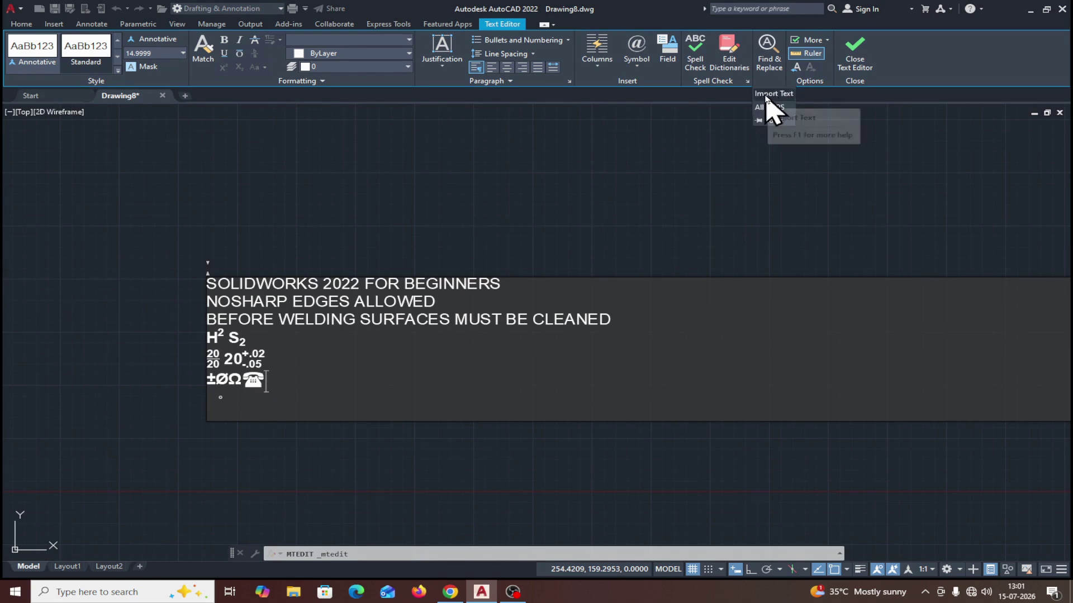
pyautogui.click(765, 96)
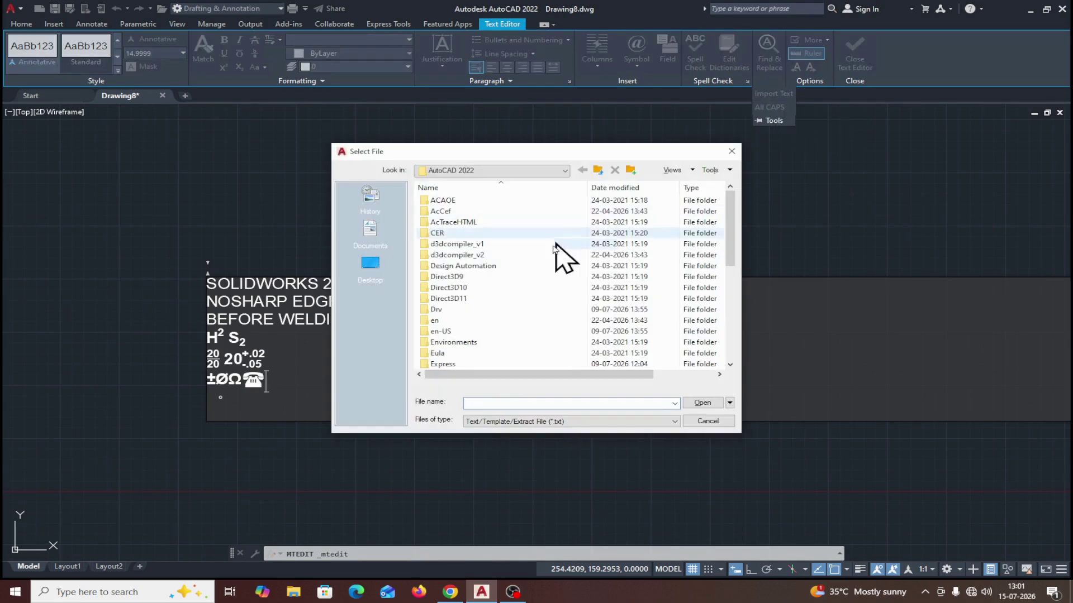
# Import the TEXT file from the TEXT folder inside YOU TUBE TUTORIAL AUTOCAD on drive E into the note.
pyautogui.click(565, 170)
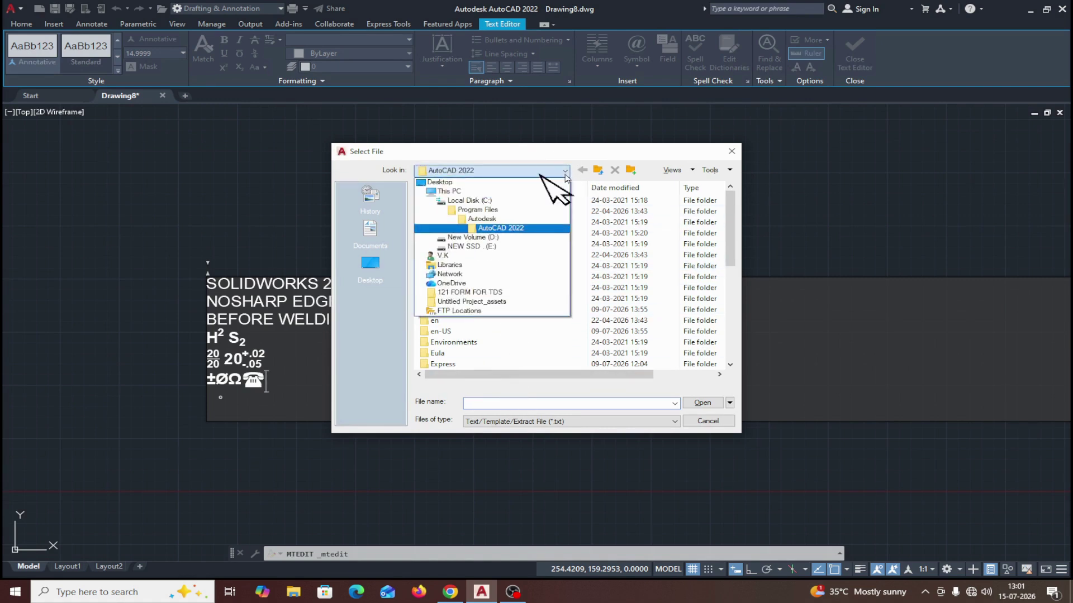
pyautogui.click(494, 248)
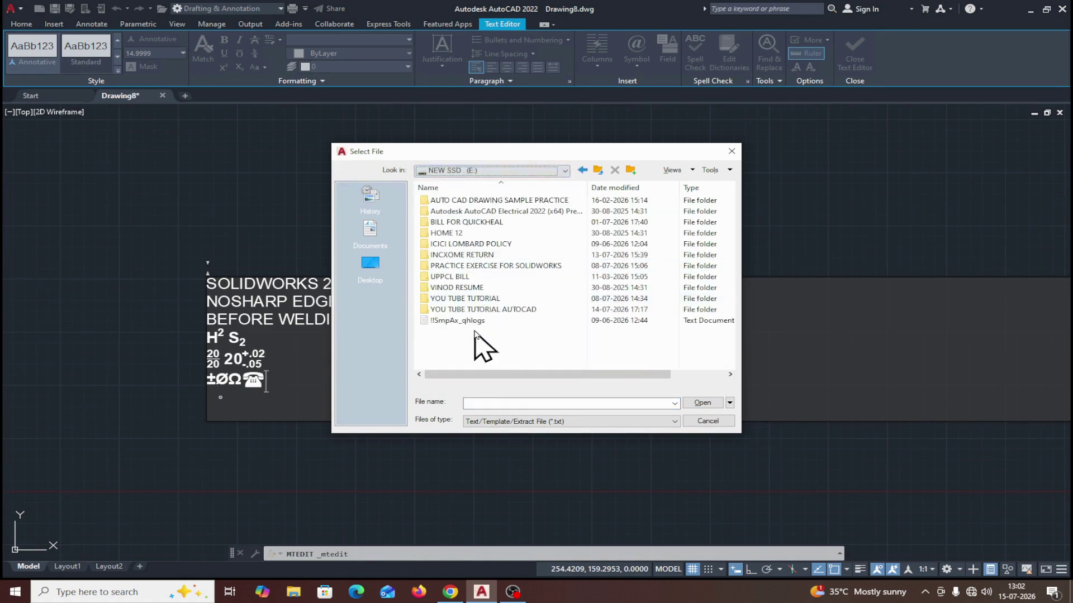
pyautogui.doubleClick(472, 310)
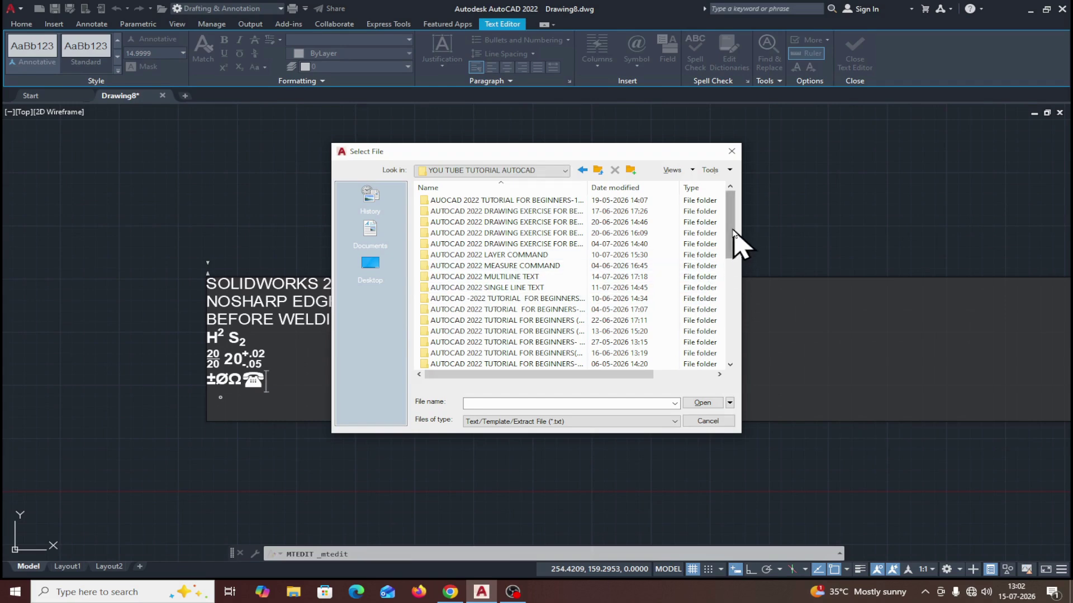
pyautogui.moveTo(730, 238); pyautogui.dragTo(725, 331)
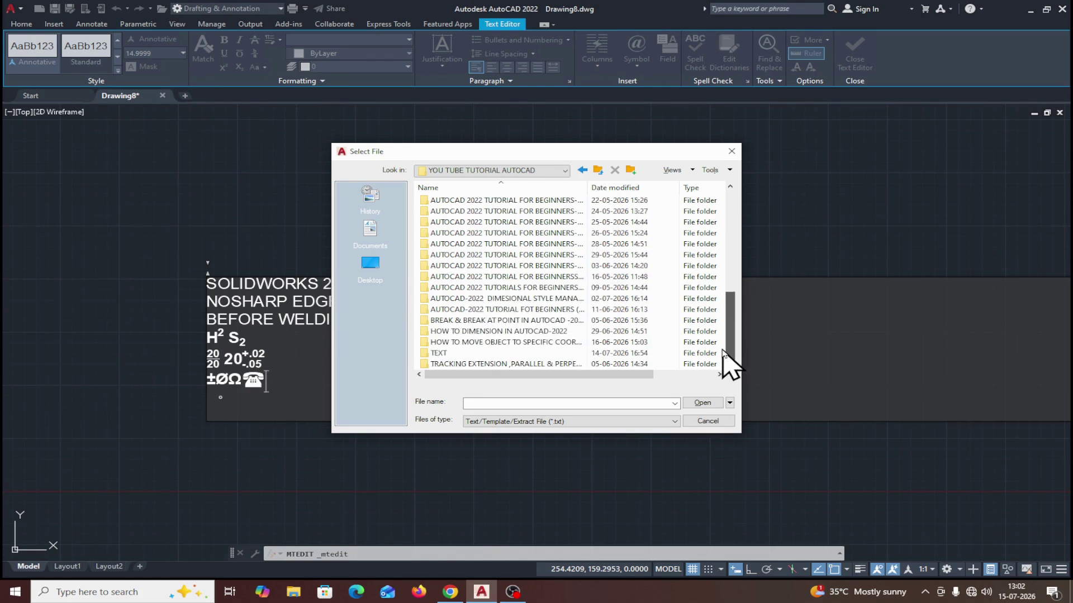
pyautogui.doubleClick(447, 354)
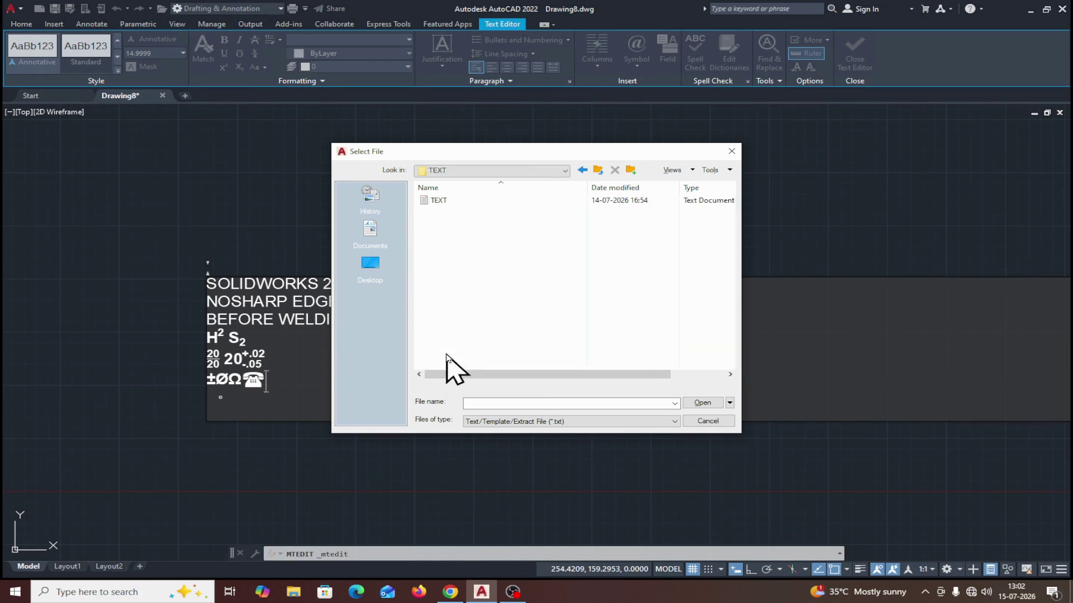
pyautogui.click(445, 202)
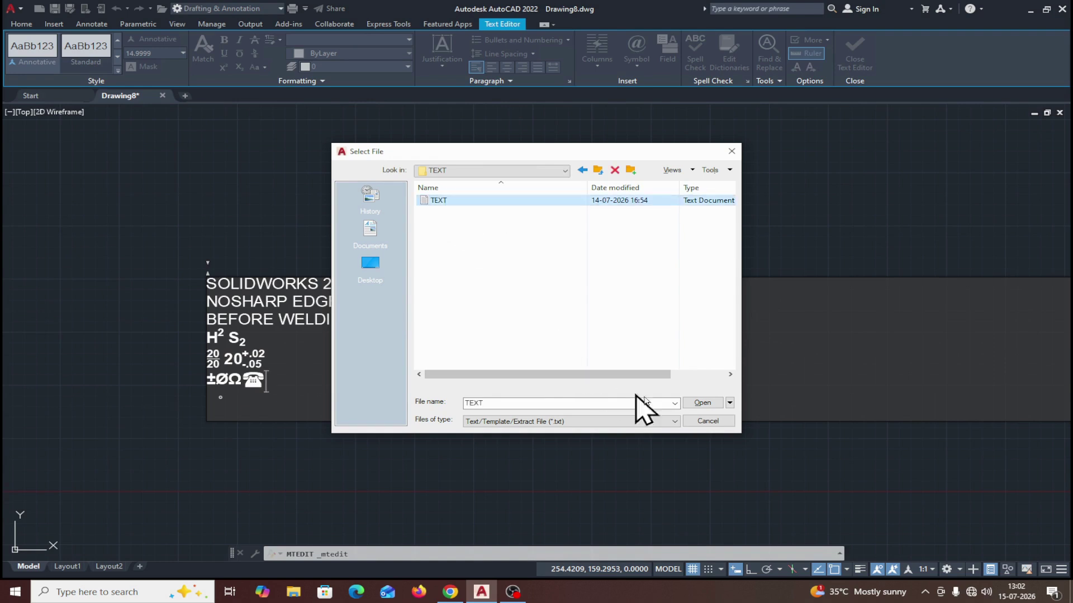
pyautogui.click(702, 403)
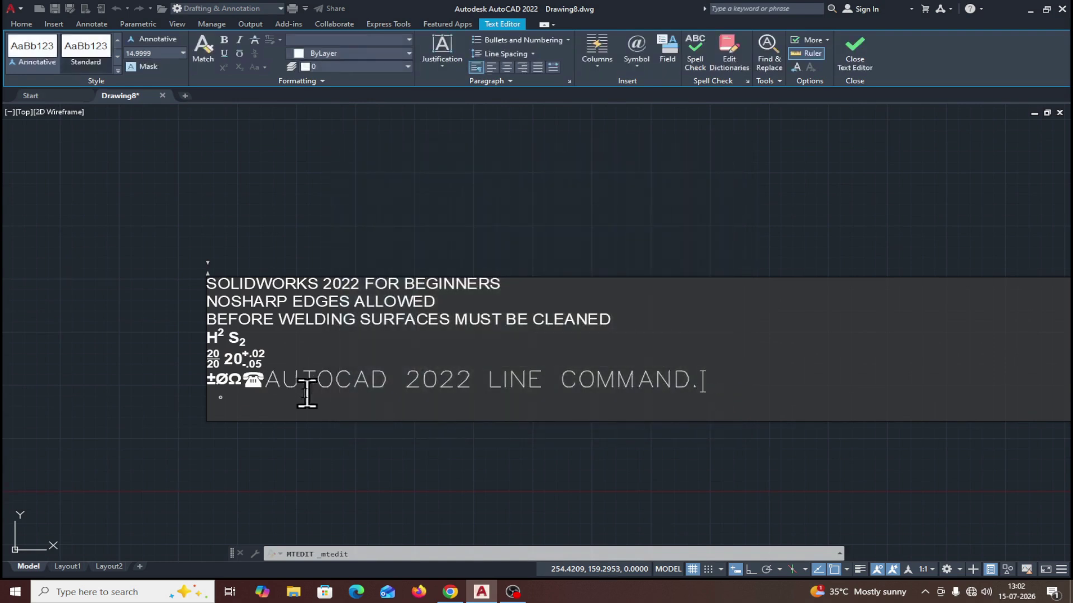
pyautogui.click(780, 81)
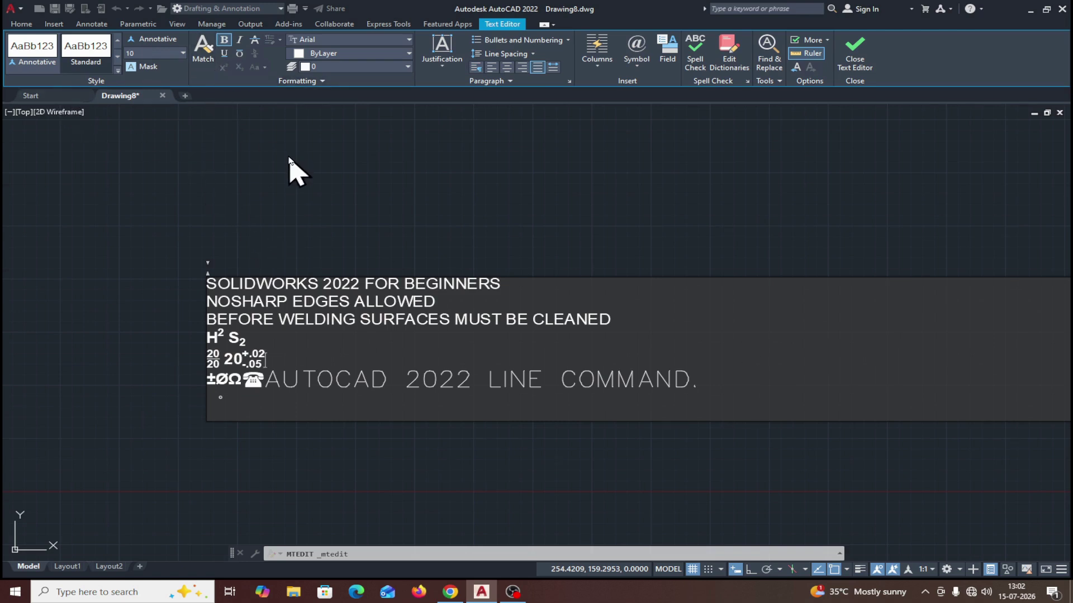
# Apply a background mask with a yellow fill color to the note.
pyautogui.click(154, 72)
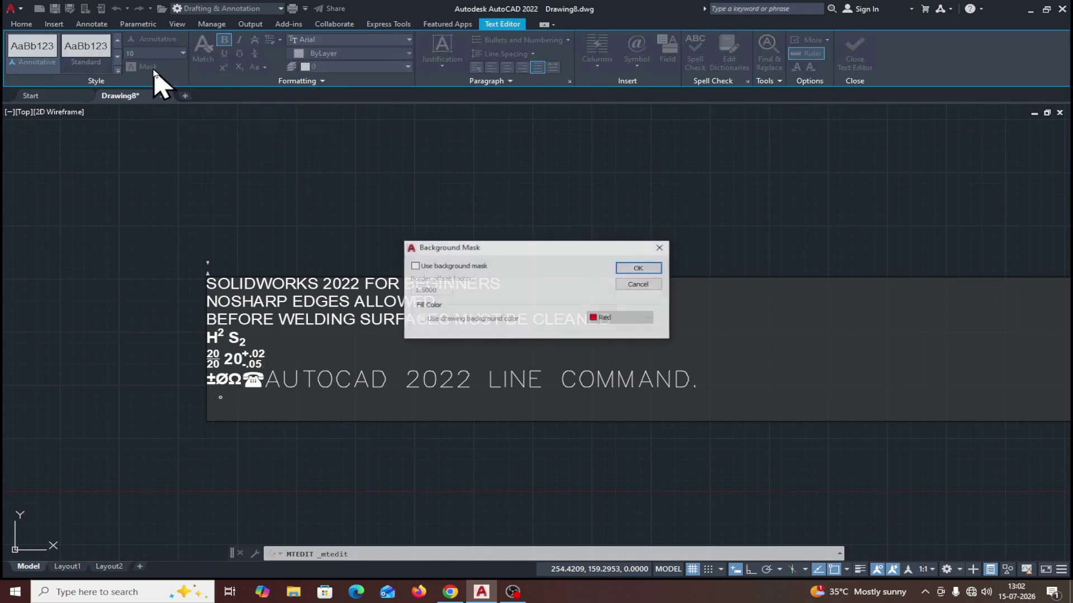
pyautogui.click(415, 266)
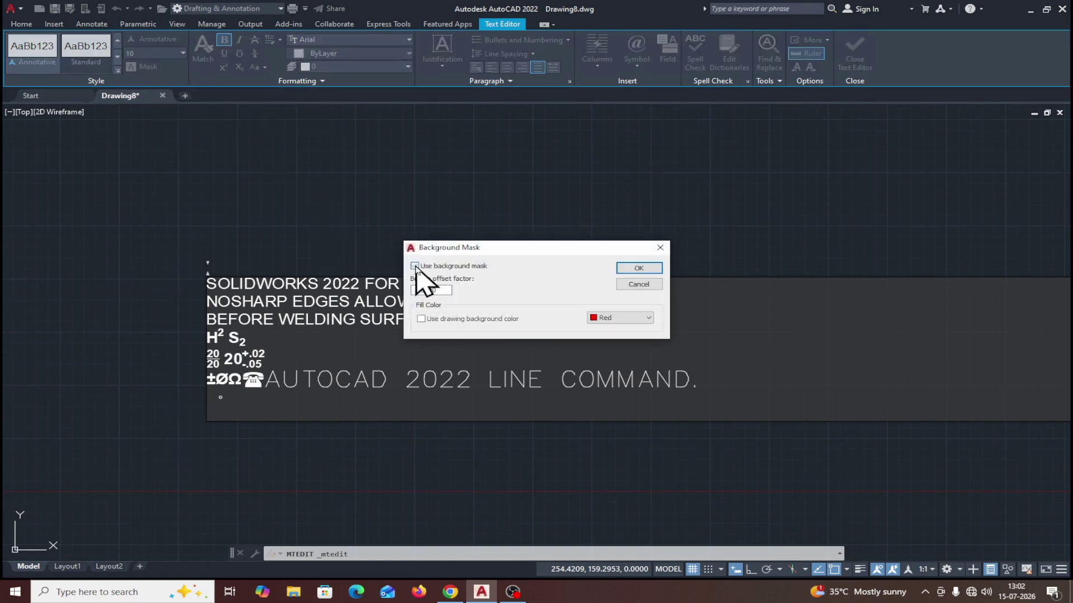
pyautogui.click(647, 317)
pyautogui.click(622, 340)
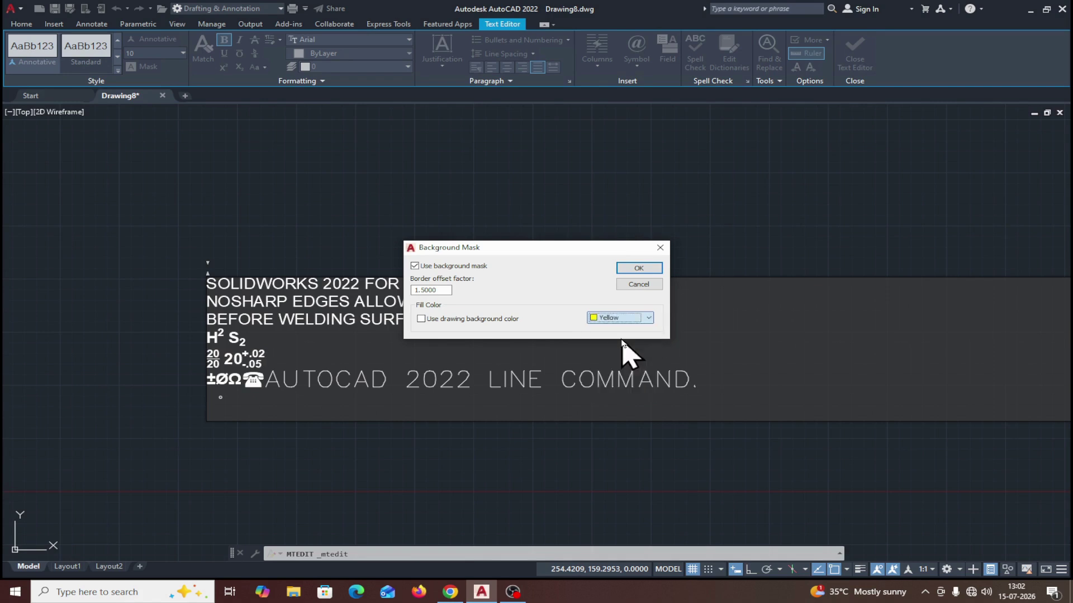
pyautogui.click(638, 269)
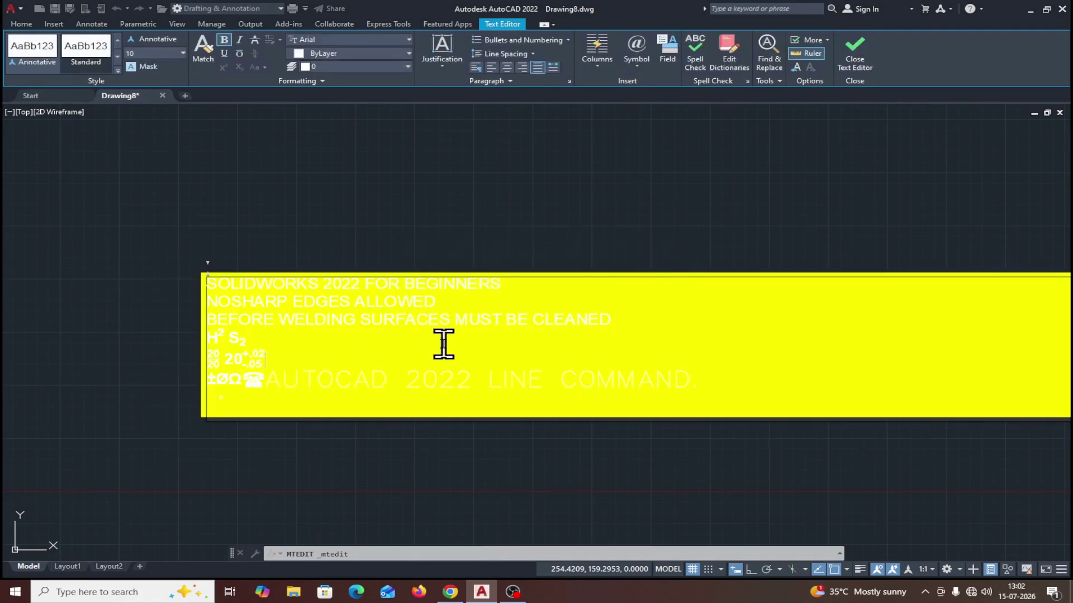
# Turn off the note's background mask and close the text editor.
pyautogui.click(145, 68)
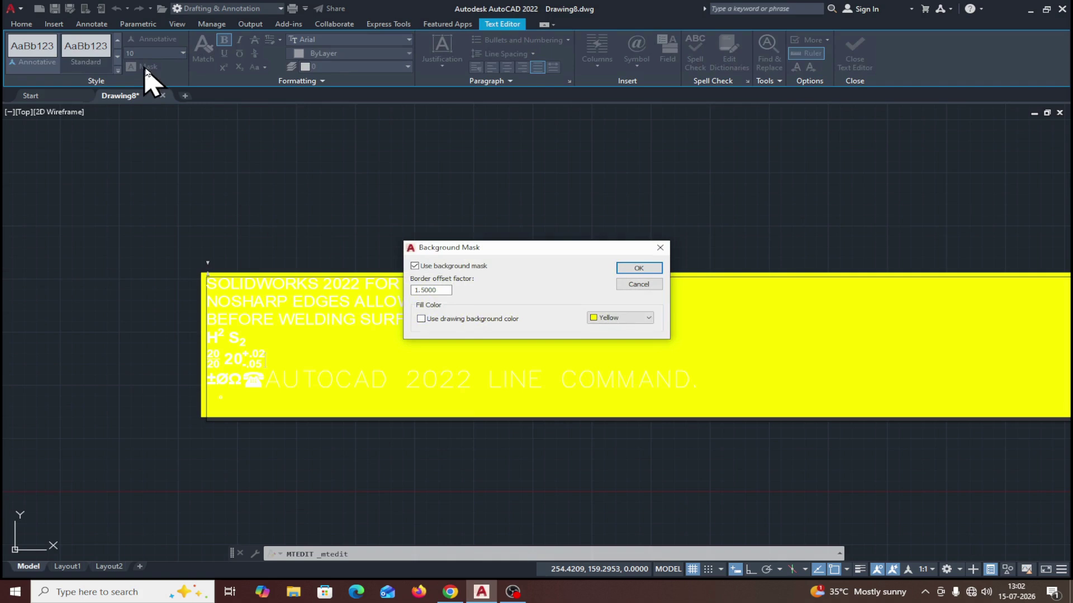
pyautogui.click(415, 267)
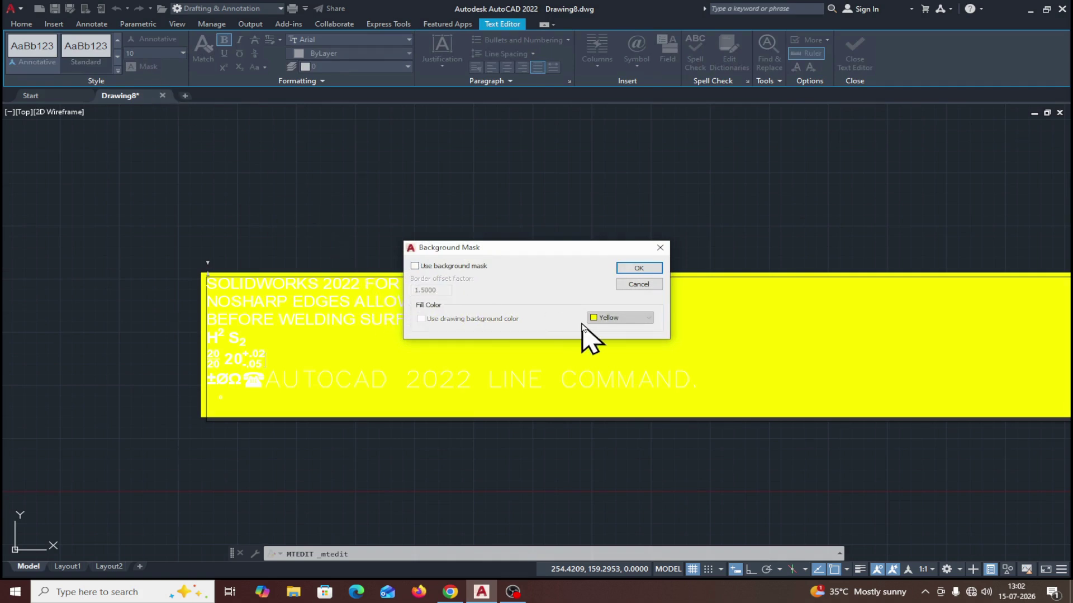
pyautogui.click(630, 271)
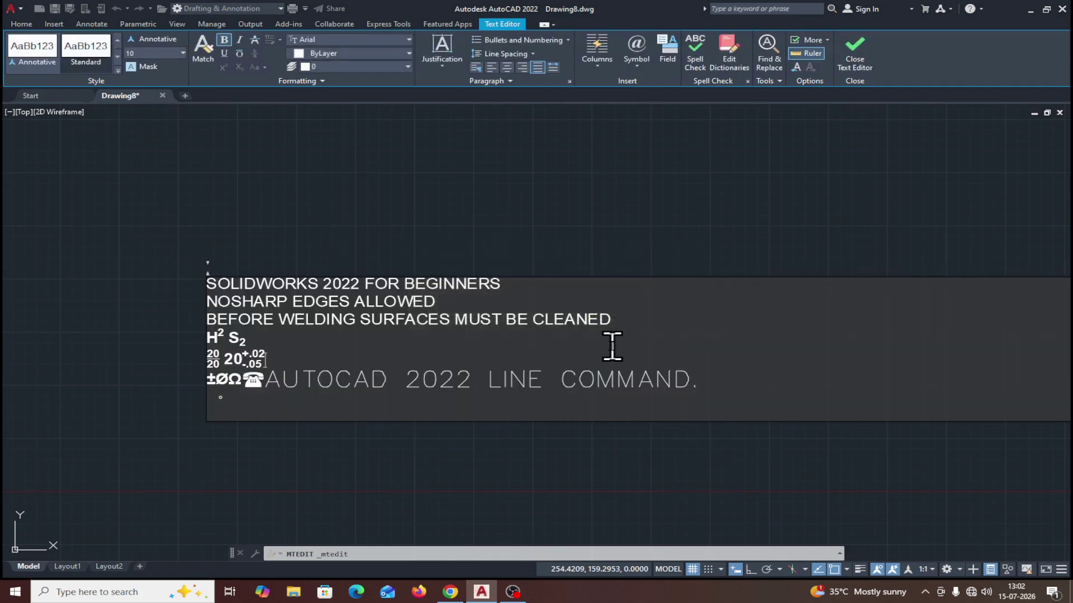
pyautogui.click(856, 55)
pyautogui.click(359, 315)
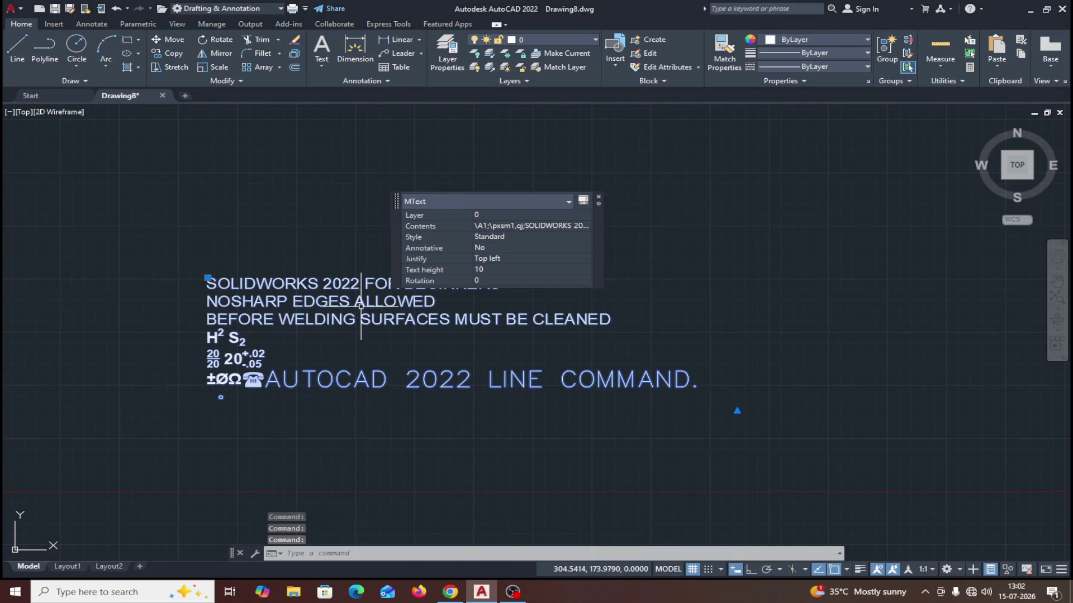
pyautogui.press('Escape')
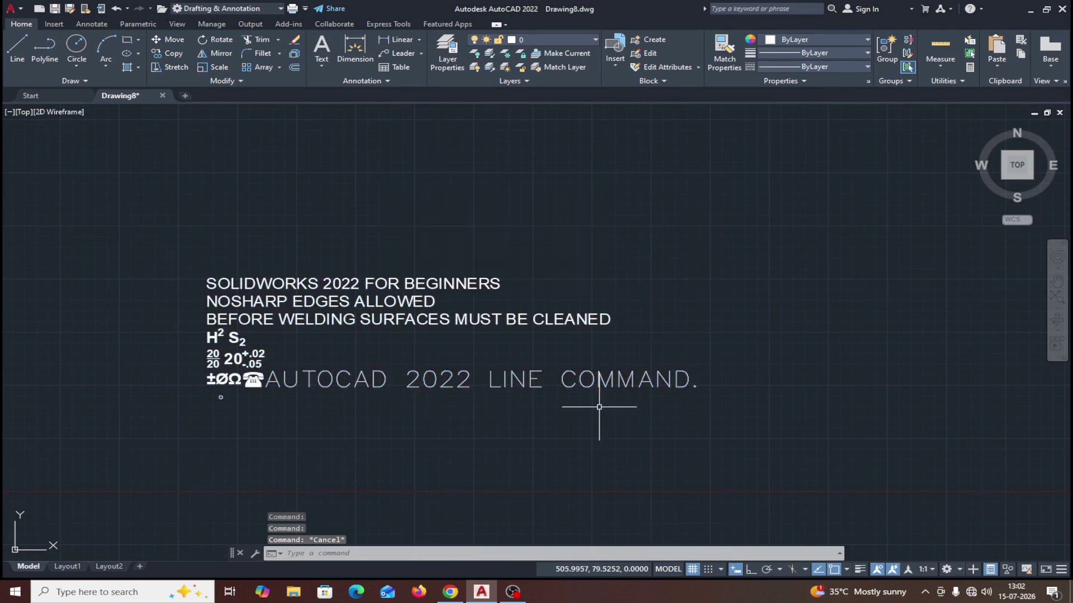
# Reopen the note for editing and resize its text frame to about half the width and a greater height.
pyautogui.doubleClick(334, 302)
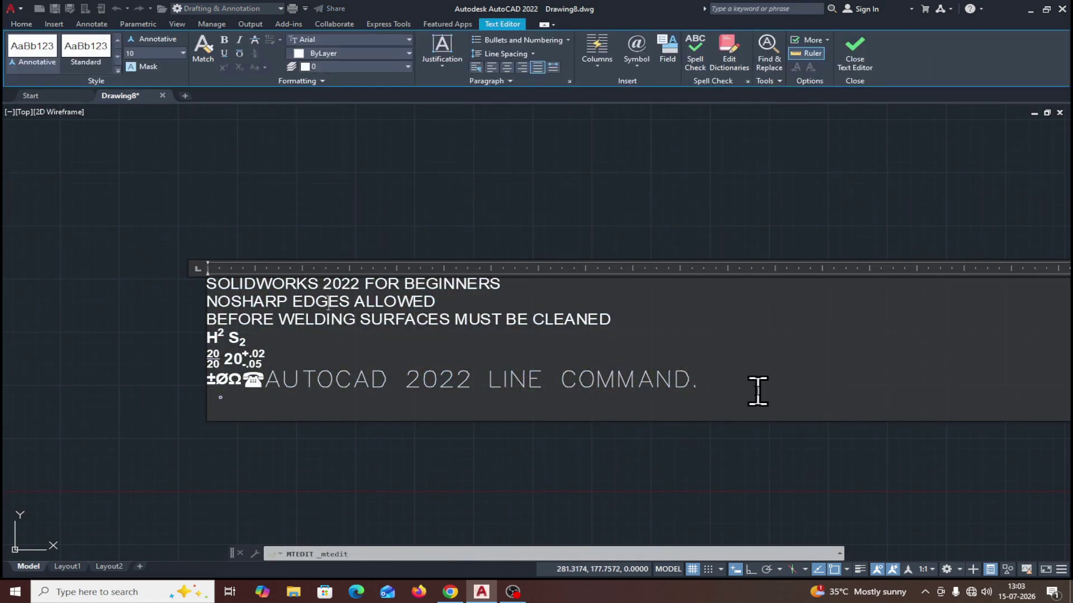
pyautogui.moveTo(757, 389); pyautogui.dragTo(661, 364, button='middle')
pyautogui.scroll(-3, 663, 364)
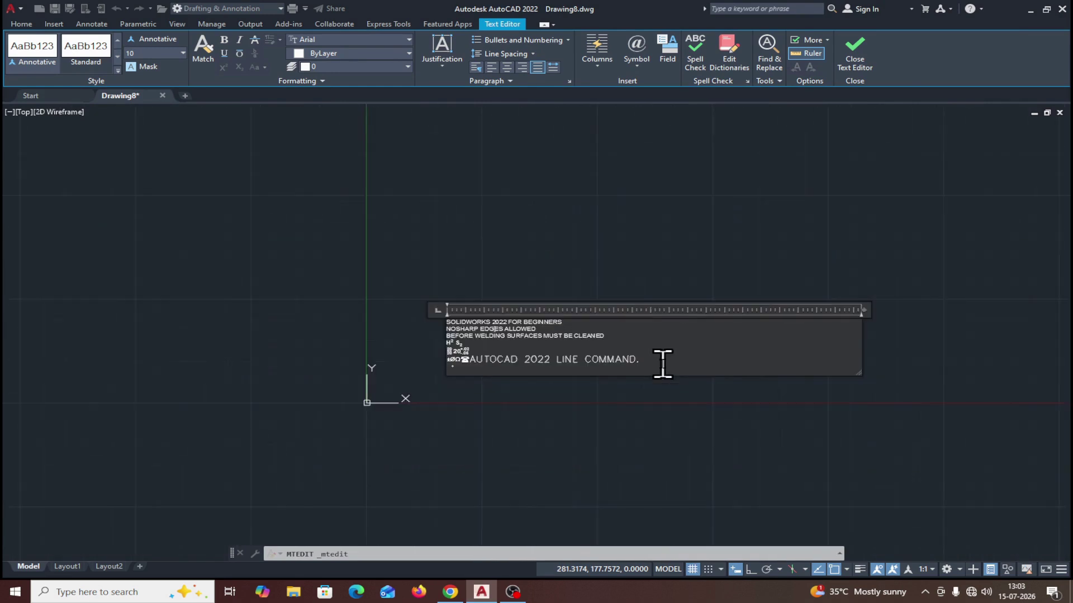
pyautogui.scroll(2, 663, 365)
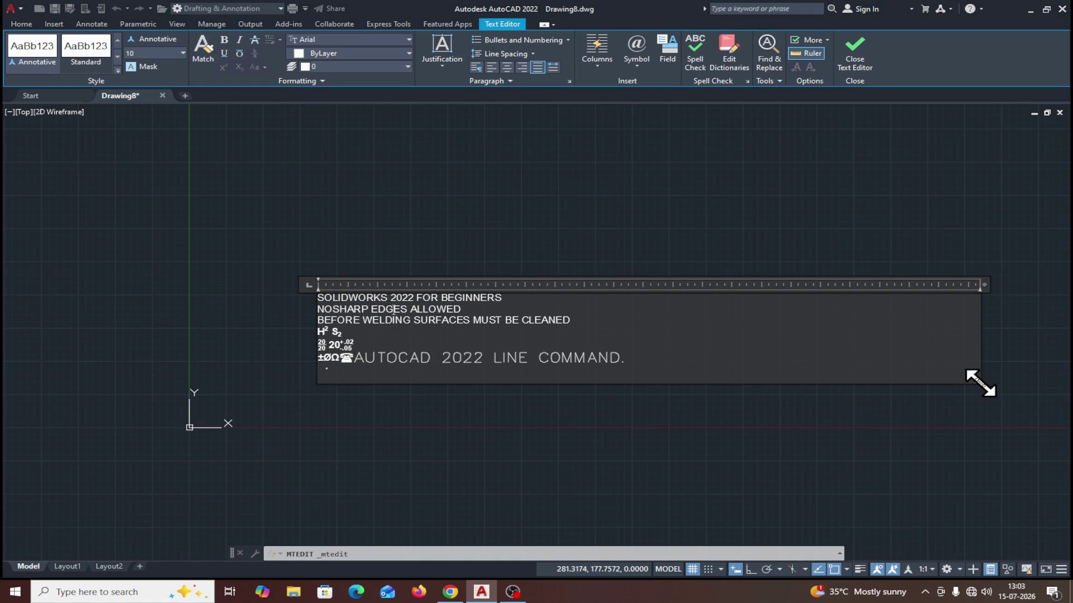
pyautogui.moveTo(981, 384); pyautogui.dragTo(660, 460)
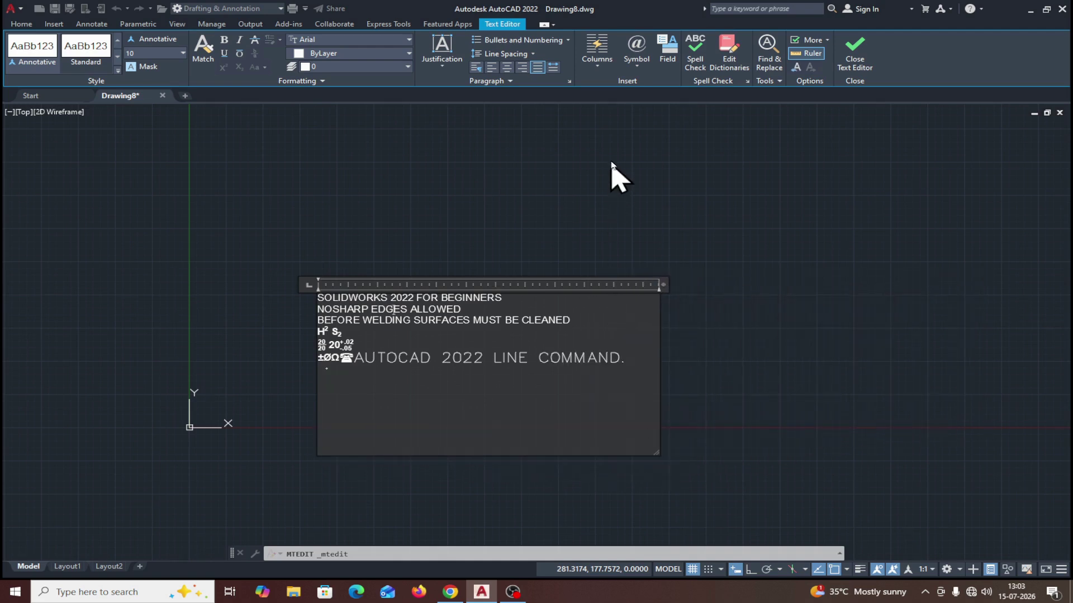
# Split the note into two static columns and add filler text beginning ASDGFHHJJJKKKLK after LINE COMMAND.
pyautogui.click(602, 70)
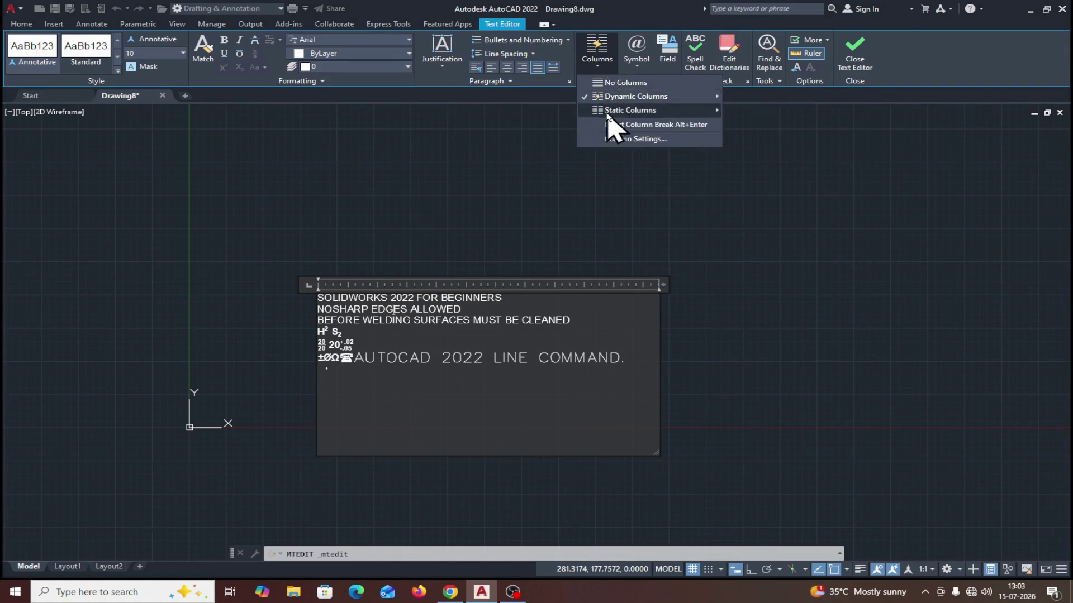
pyautogui.moveTo(630, 112)
pyautogui.click(753, 112)
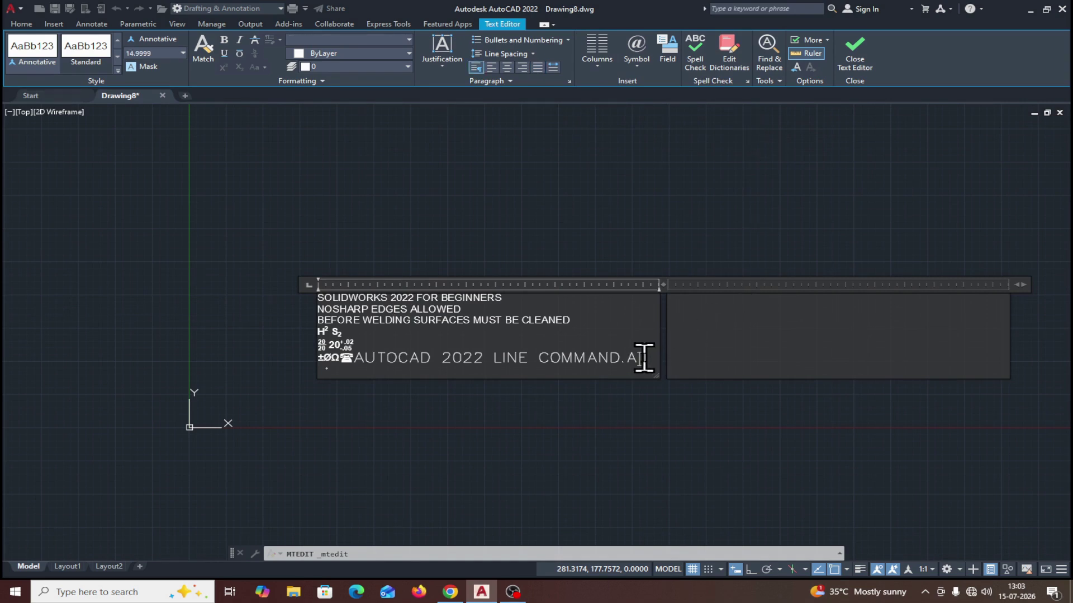
pyautogui.write('GFHHJJJKKKLKLLLLLLLLLLLLLLLLLL')
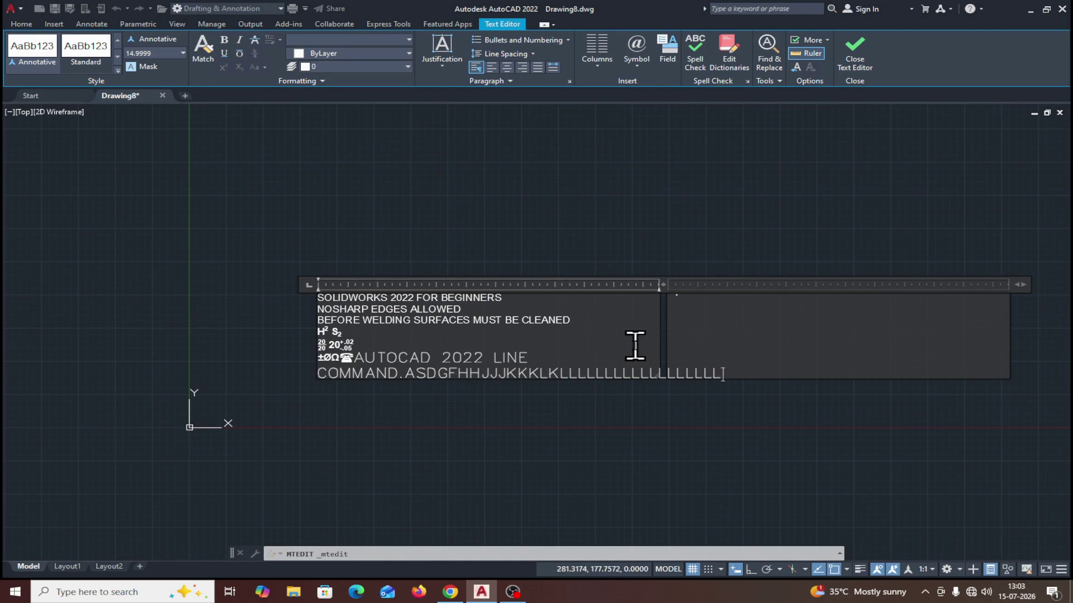
pyautogui.click(697, 309)
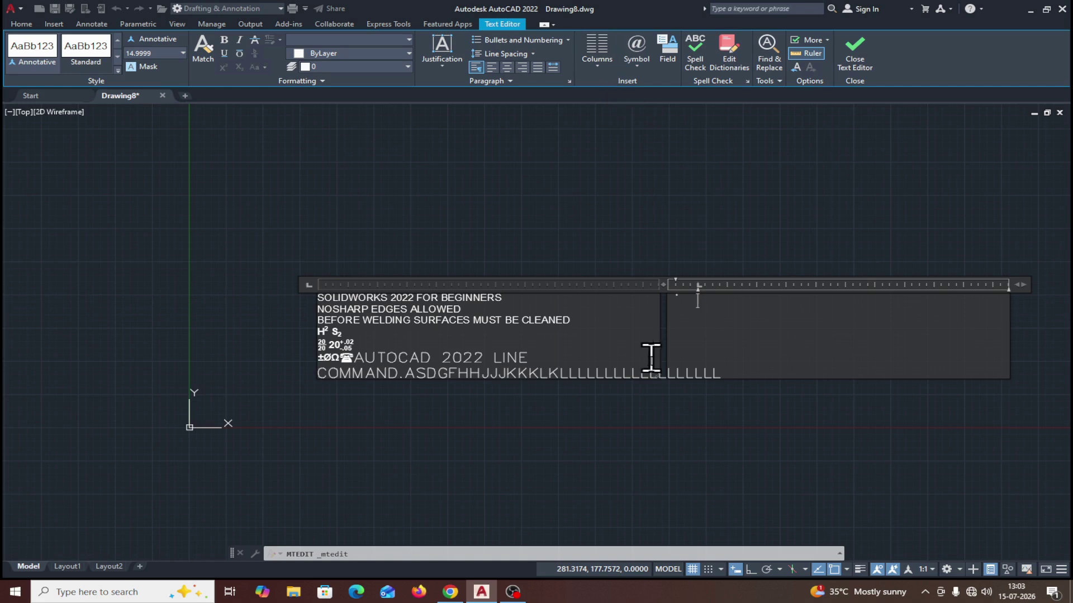
# Set the note to no columns and close the text editor.
pyautogui.click(604, 71)
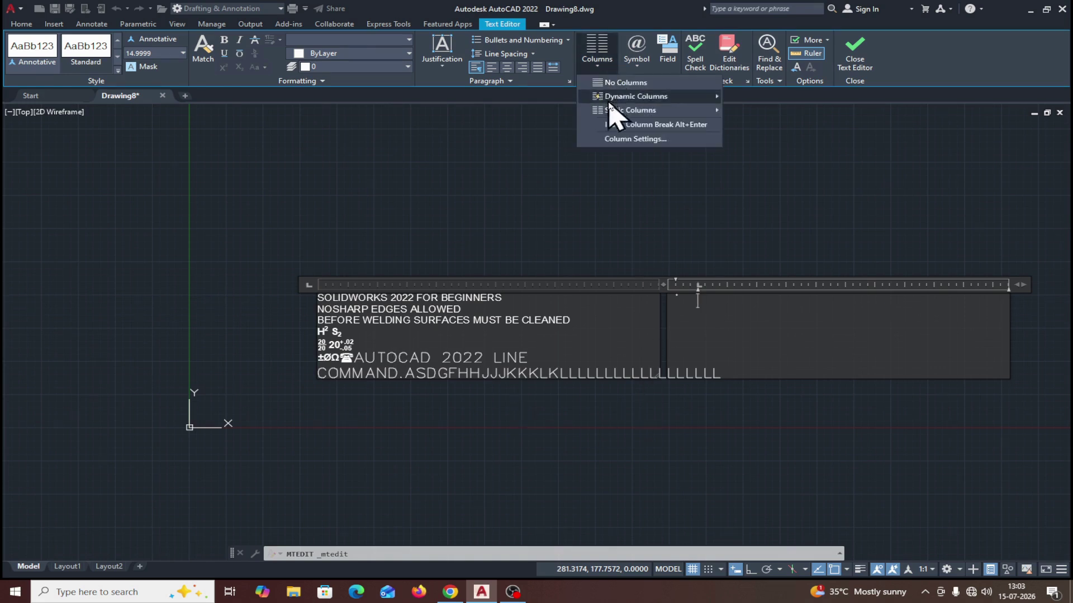
pyautogui.click(613, 83)
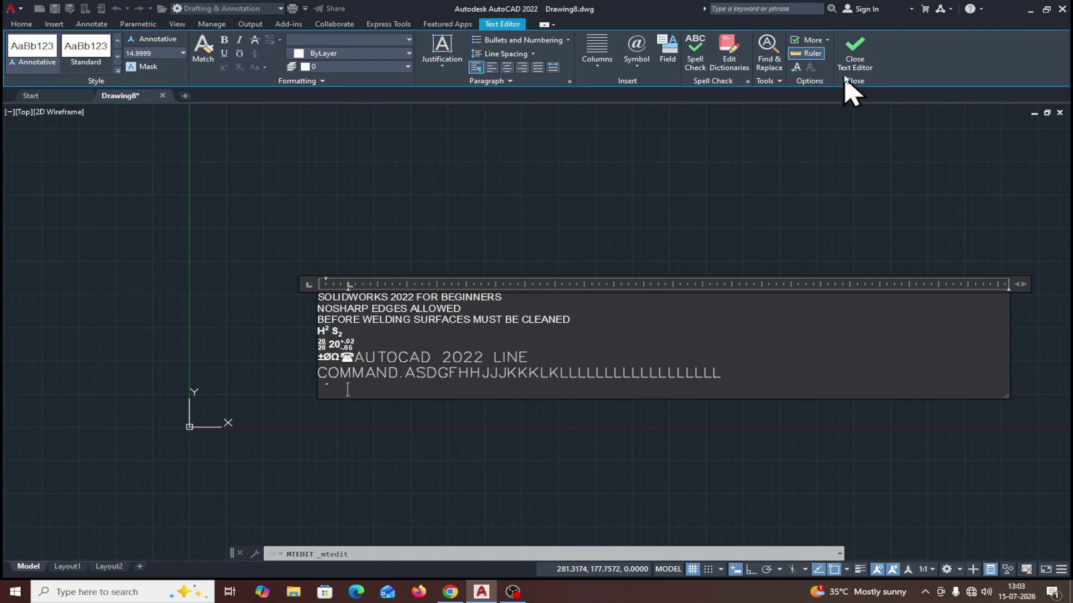
pyautogui.click(855, 52)
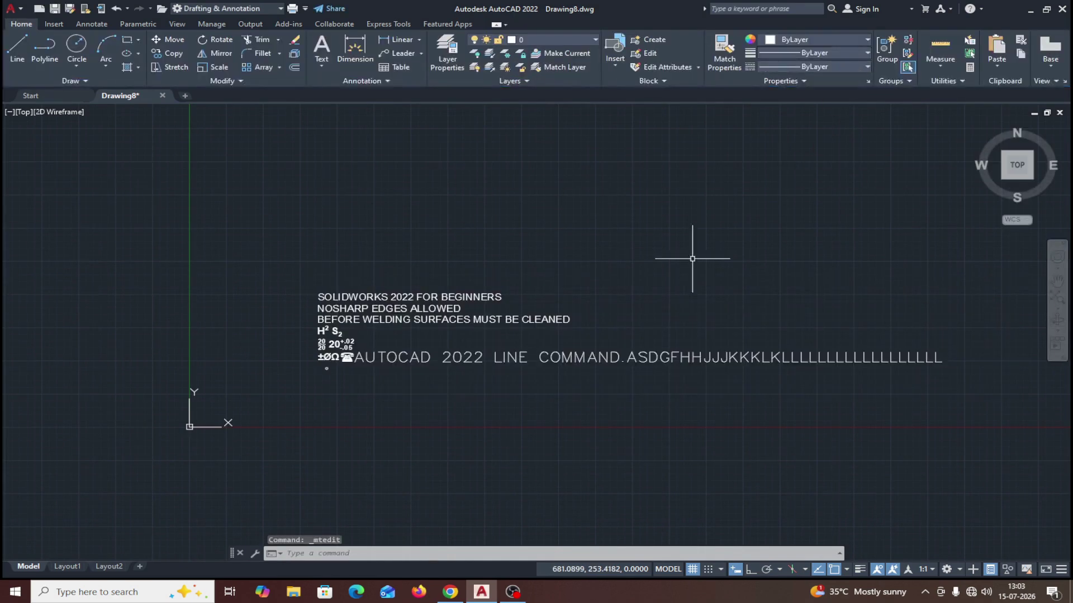
# Reopen the note for editing and make nearly all of its first three lines bold.
pyautogui.moveTo(701, 272); pyautogui.dragTo(467, 263, button='middle')
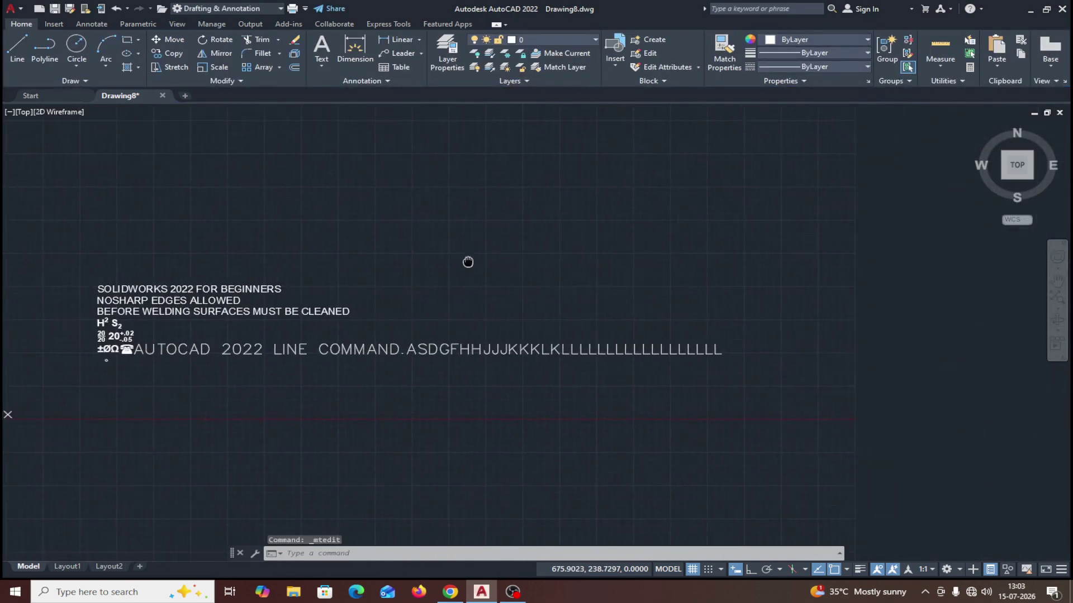
pyautogui.doubleClick(194, 300)
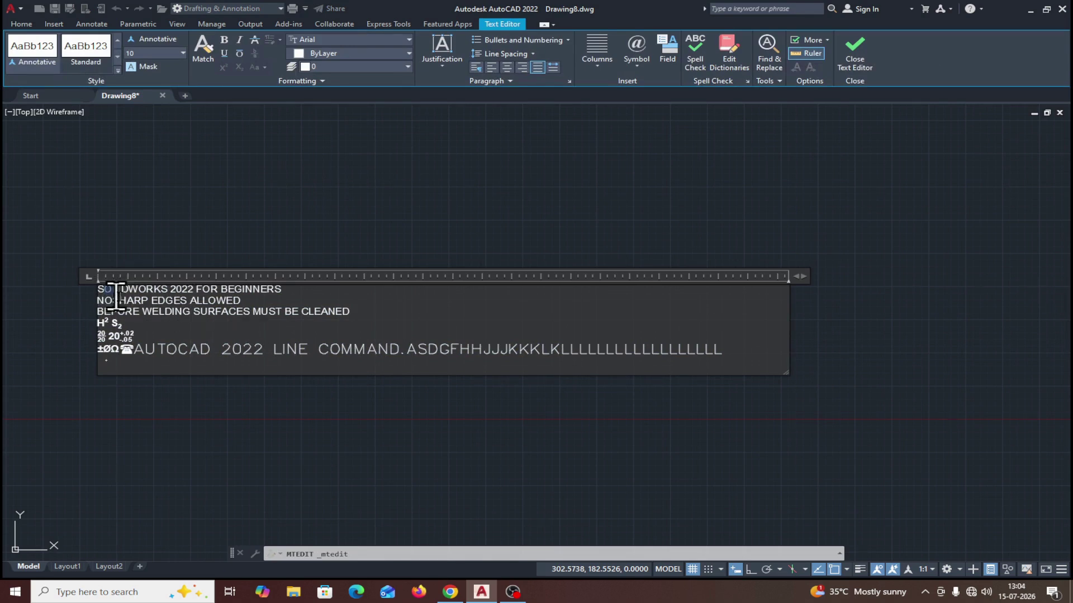
pyautogui.moveTo(105, 289); pyautogui.dragTo(314, 311)
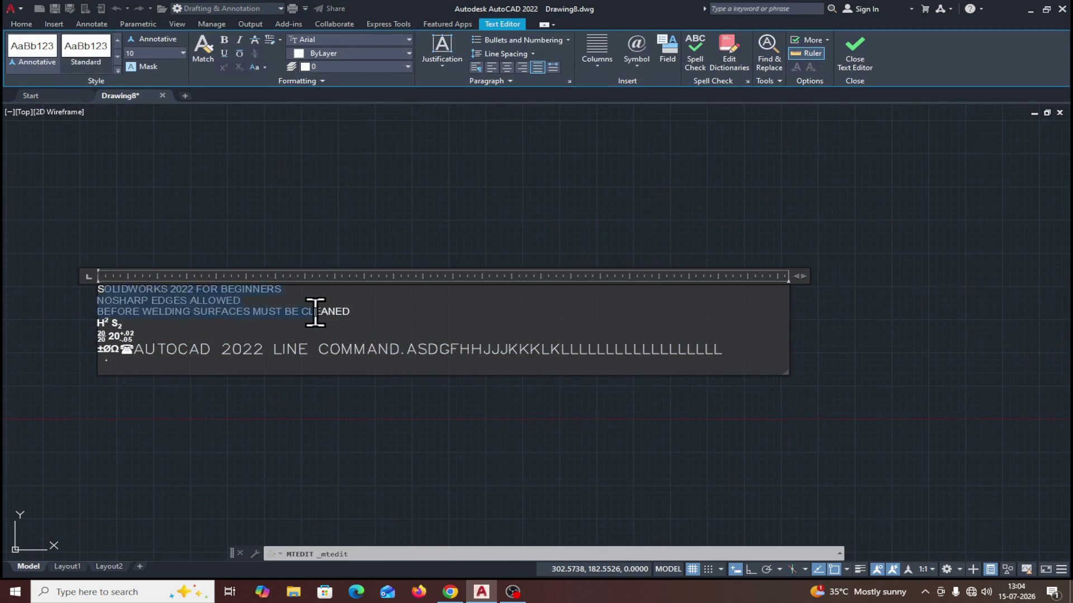
pyautogui.click(227, 42)
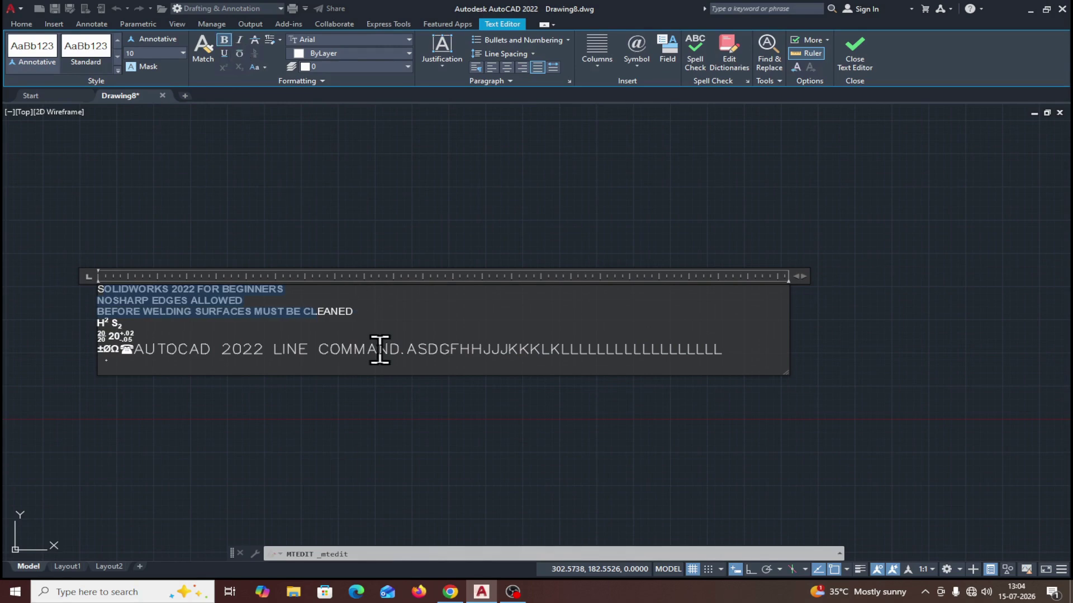
pyautogui.click(374, 318)
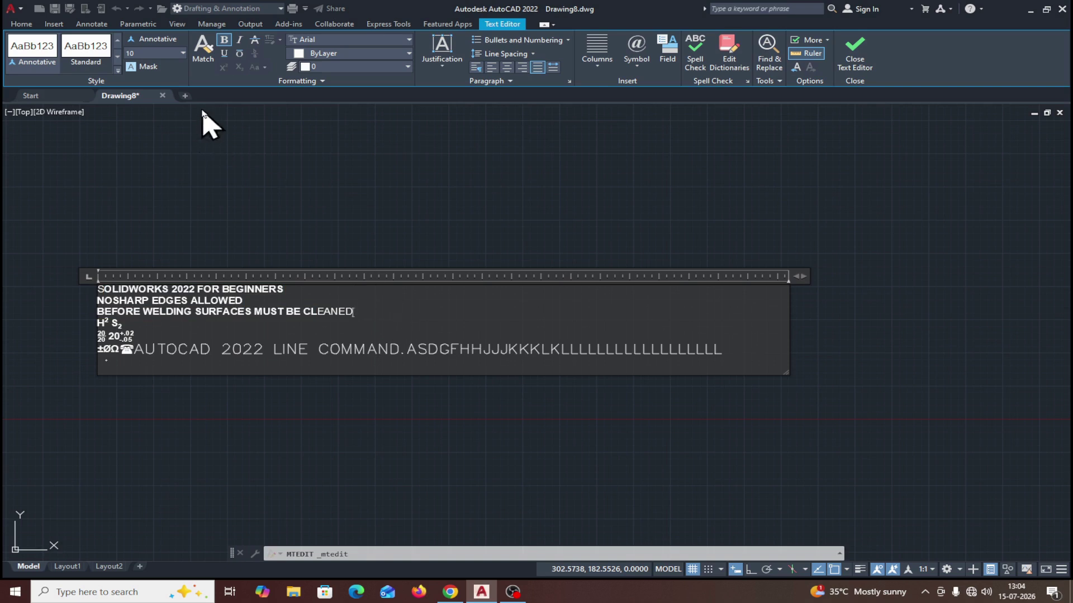
# Give the note's first two lines an oblique angle of 15, tracking of 1.5 and a width factor of 1.5.
pyautogui.click(319, 81)
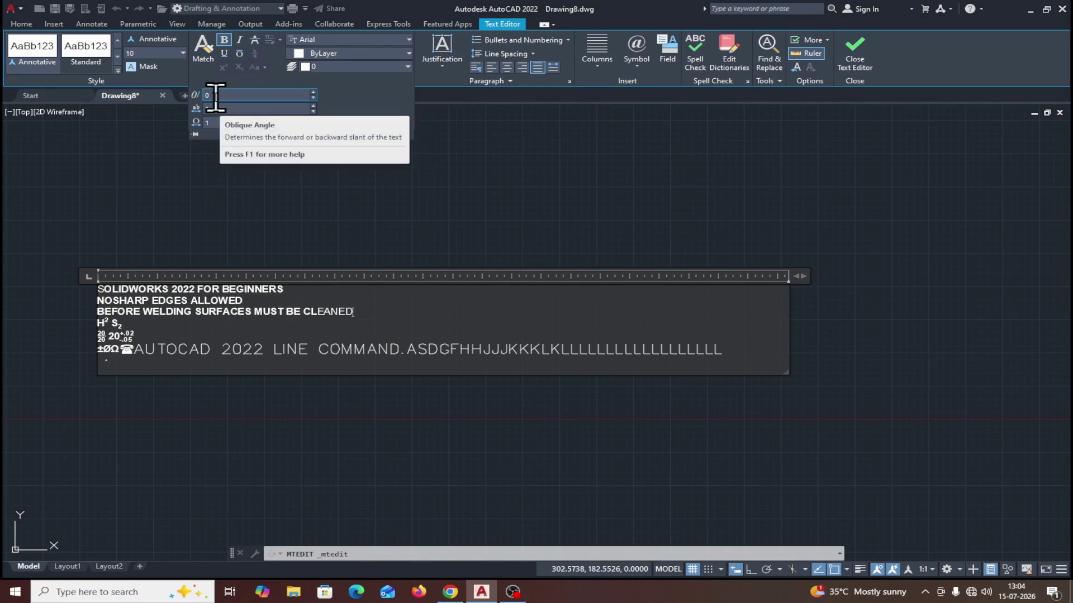
pyautogui.moveTo(99, 290); pyautogui.dragTo(246, 302)
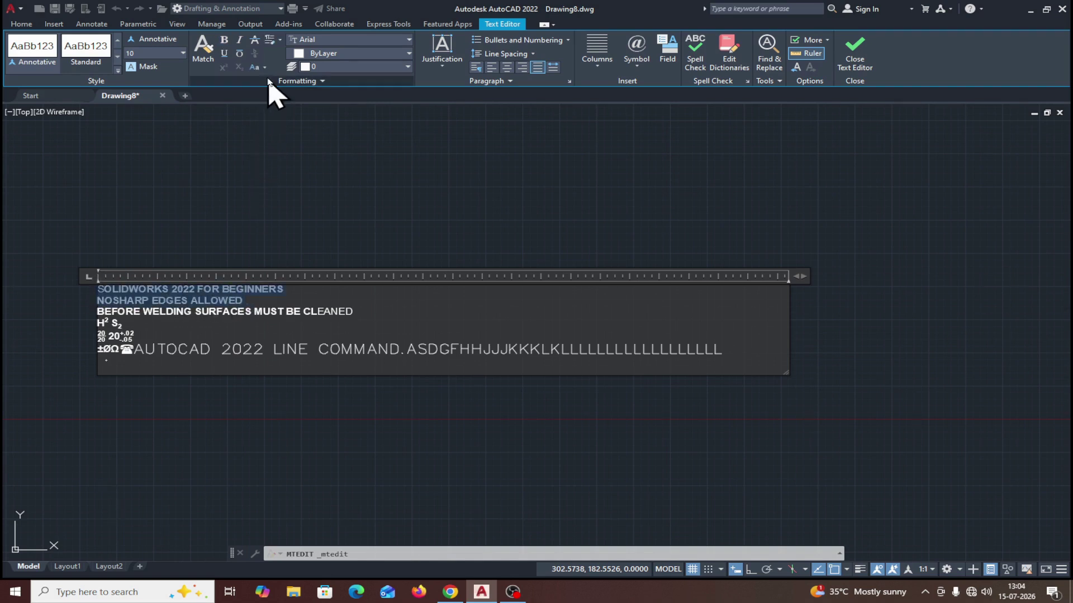
pyautogui.click(329, 82)
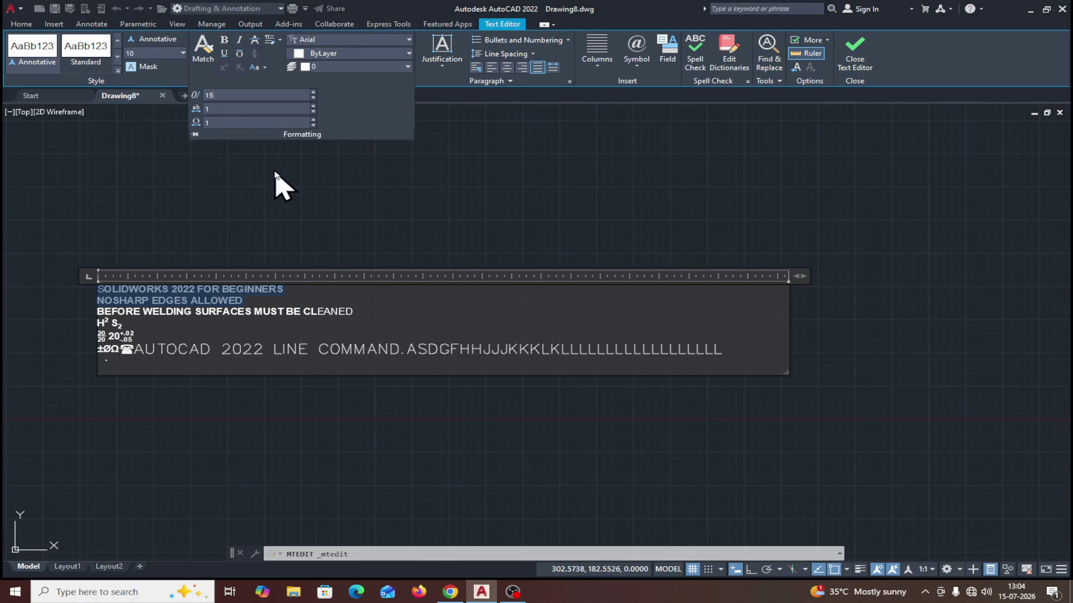
pyautogui.press('Return')
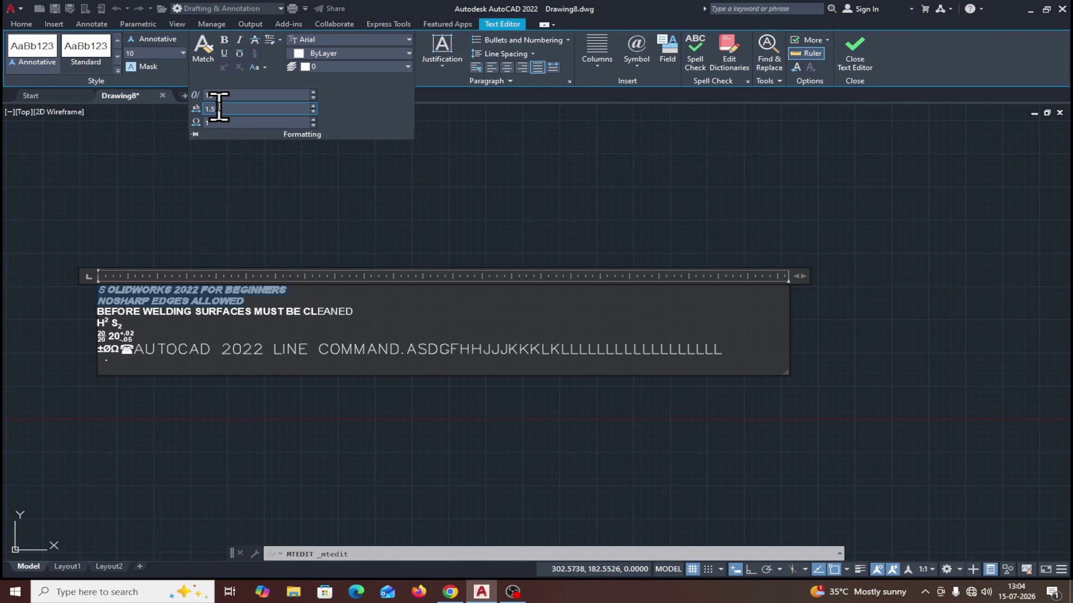
pyautogui.press('Return')
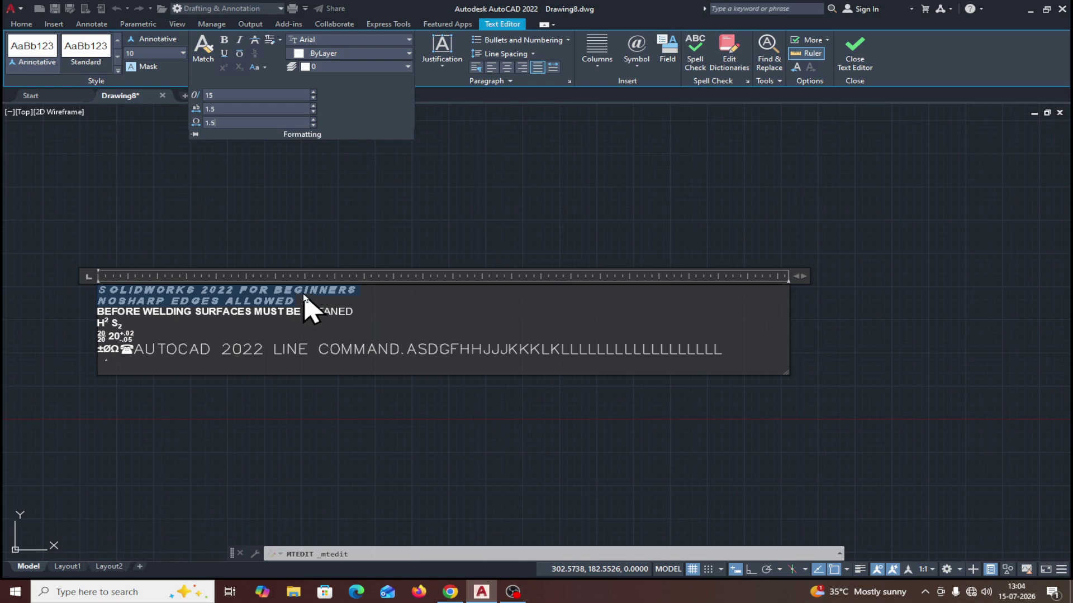
pyautogui.press('Return')
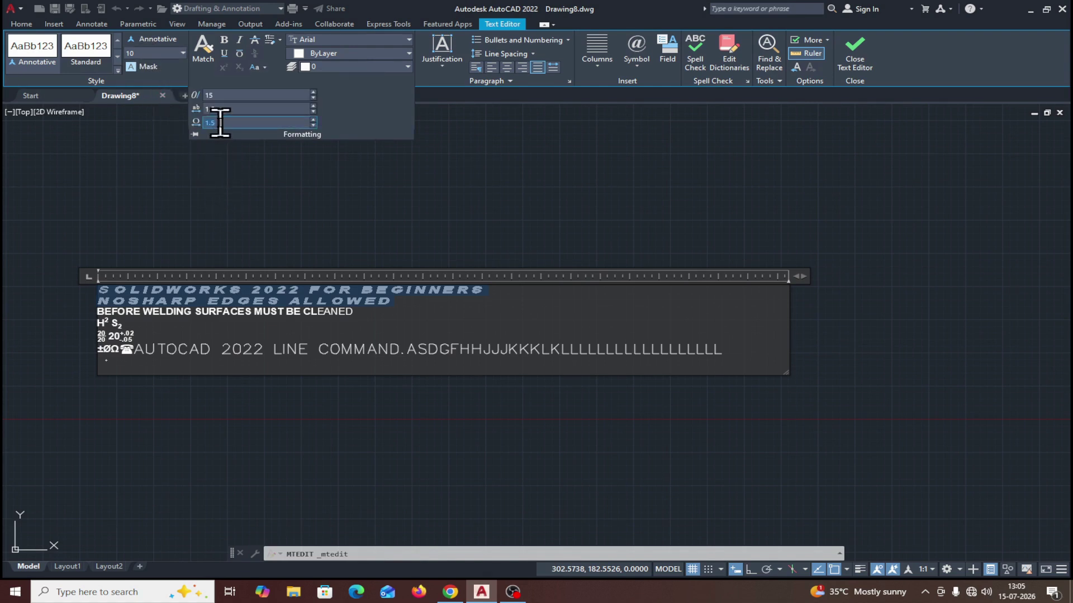
# Reset the first two lines to width factor 1, tracking 1 and oblique angle 0.
pyautogui.write('1')
pyautogui.press('Return')
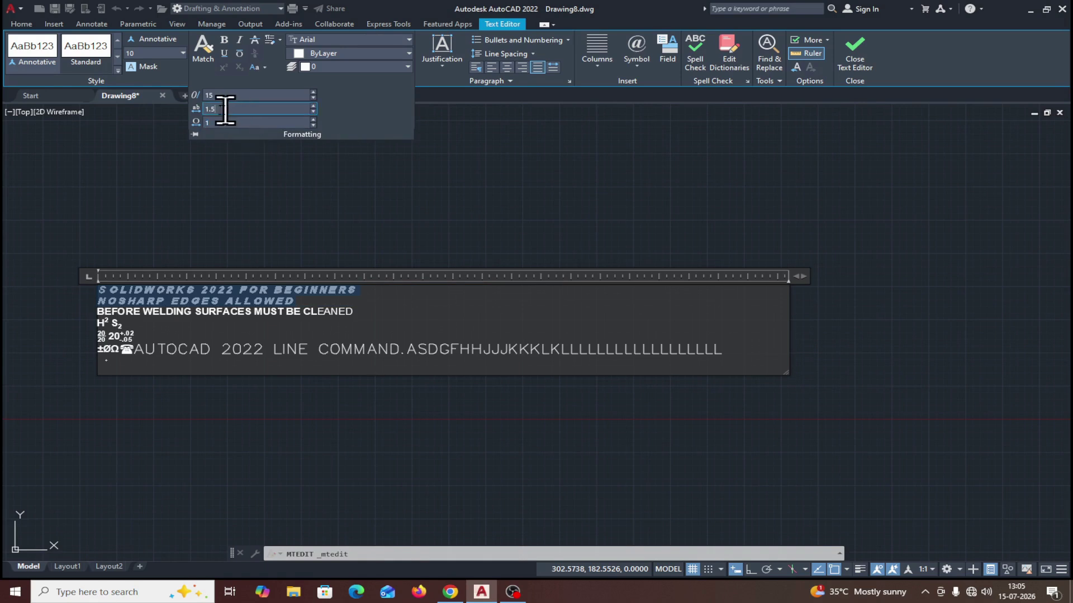
pyautogui.press('Return')
pyautogui.write('1')
pyautogui.press('Return')
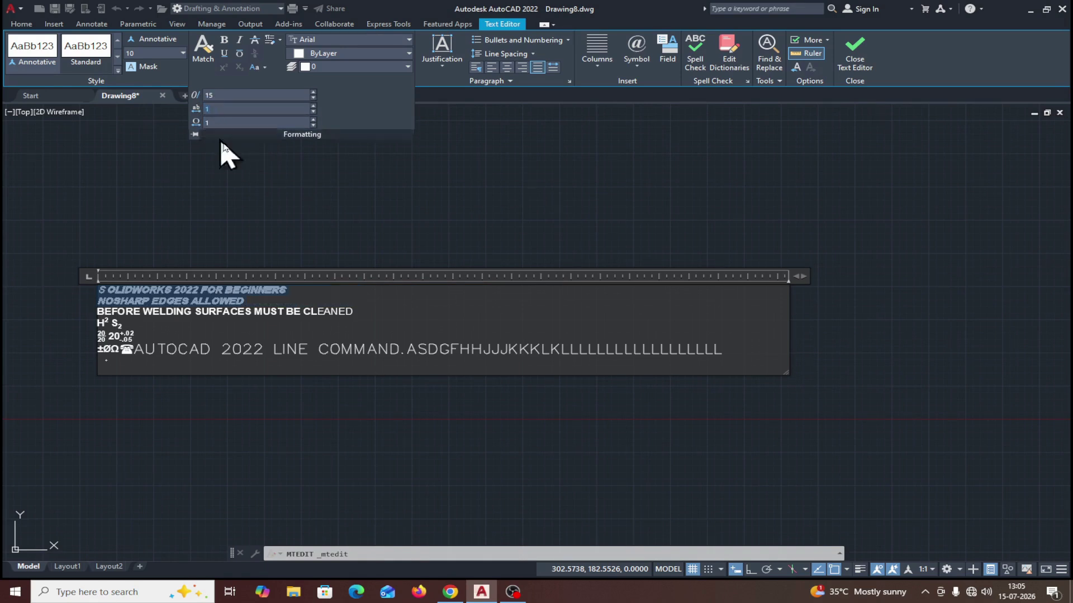
pyautogui.click(224, 96)
pyautogui.write('0')
pyautogui.press('Return')
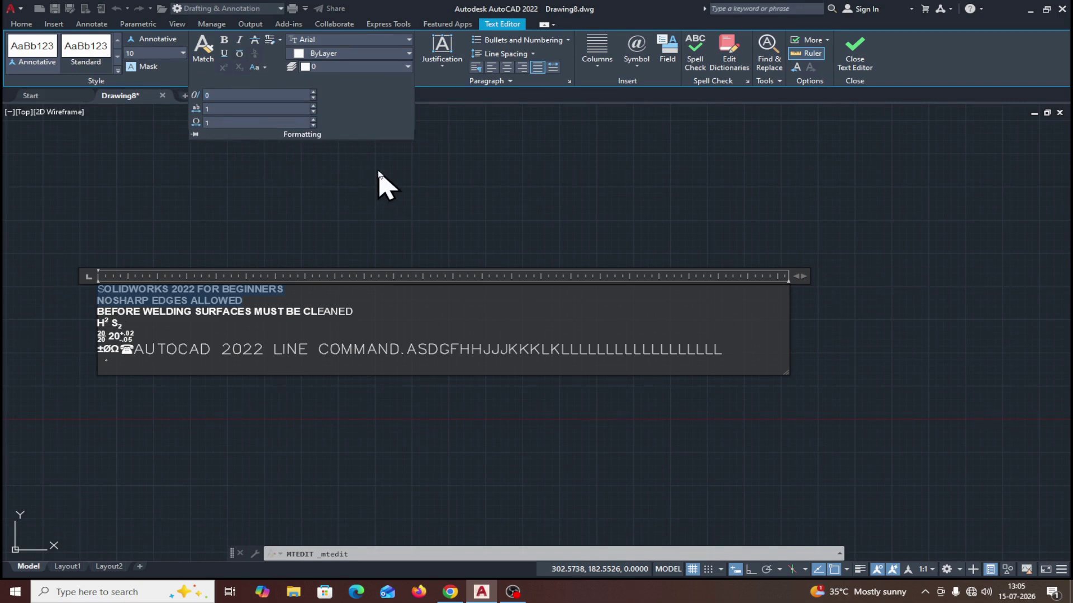
# Remove the character formatting from the note's first two lines.
pyautogui.click(280, 40)
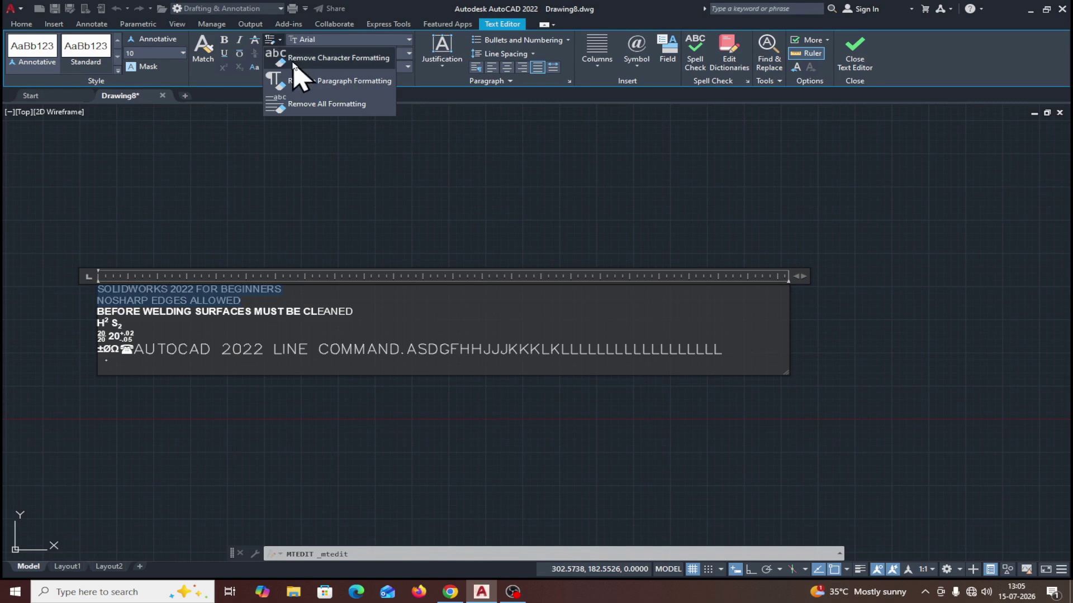
pyautogui.click(294, 64)
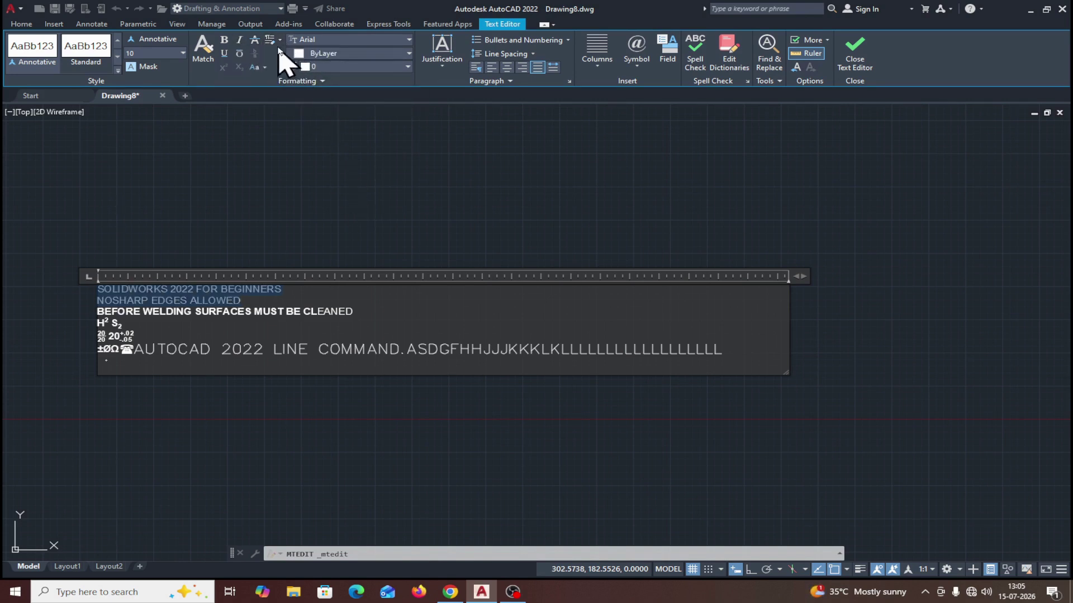
pyautogui.click(280, 40)
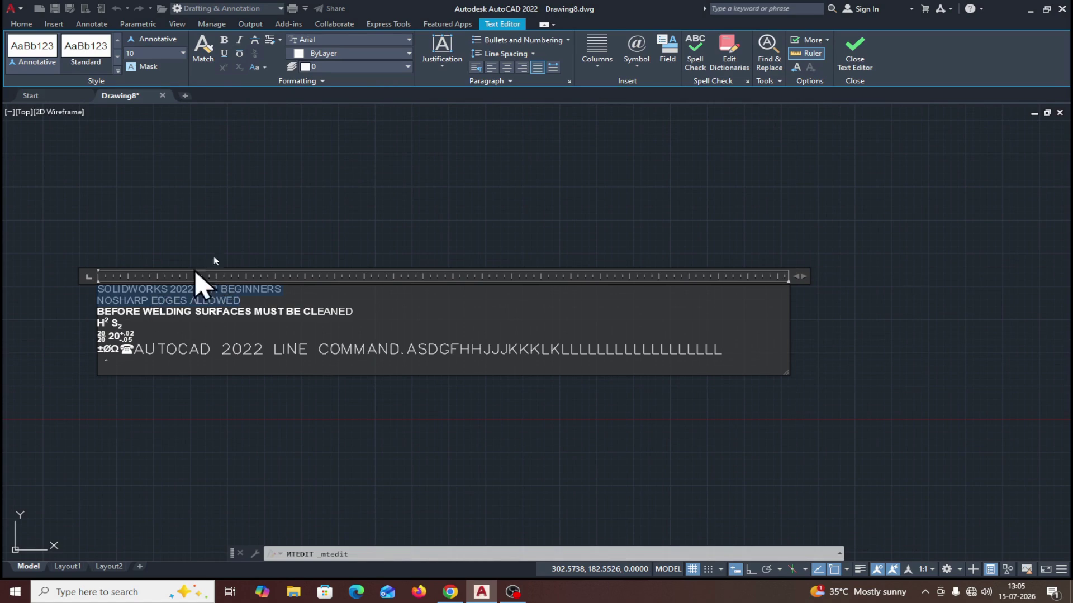
# Set the first two lines in the Cambria font and colour them red (205,32,39).
pyautogui.click(410, 41)
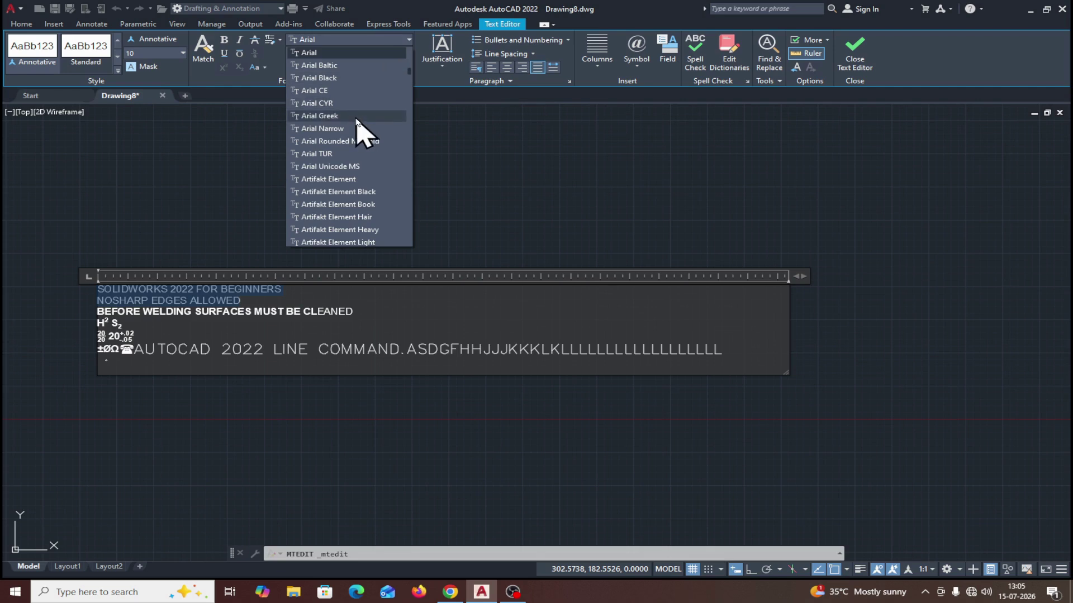
pyautogui.scroll(-10, 356, 121)
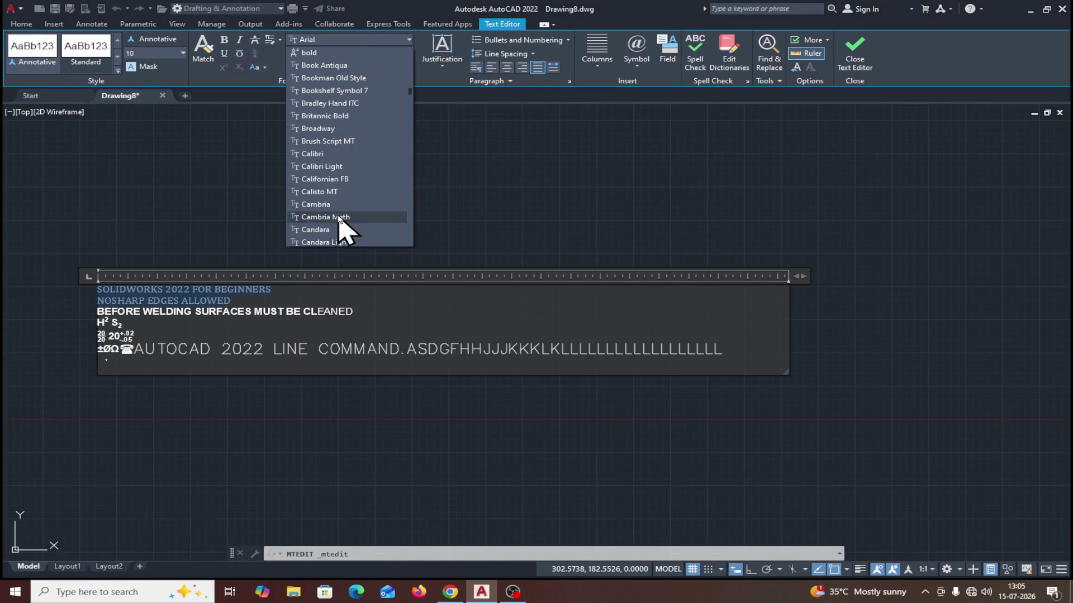
pyautogui.click(329, 205)
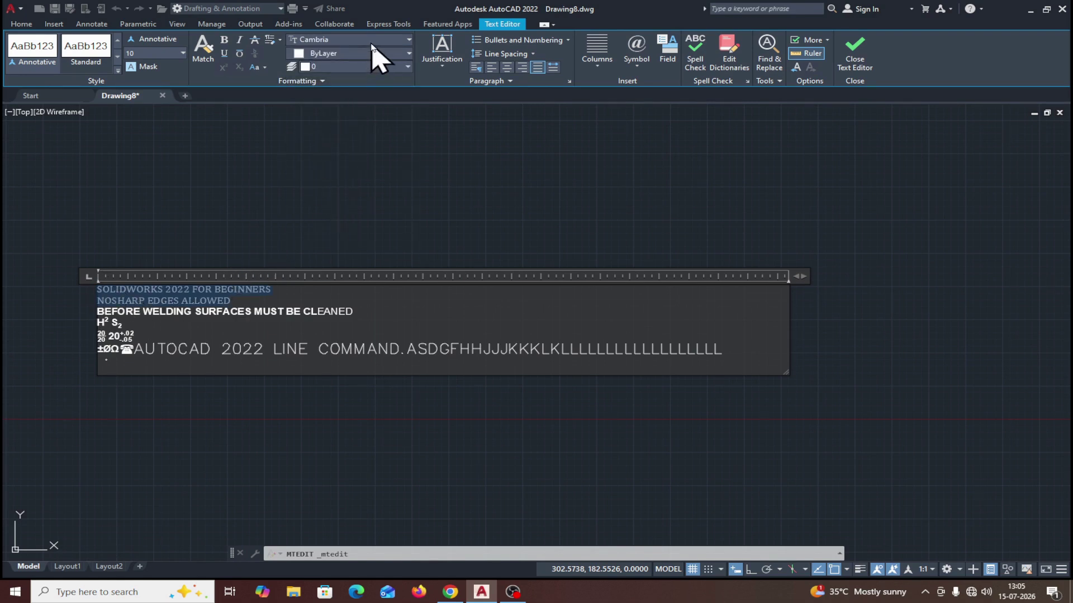
pyautogui.click(409, 54)
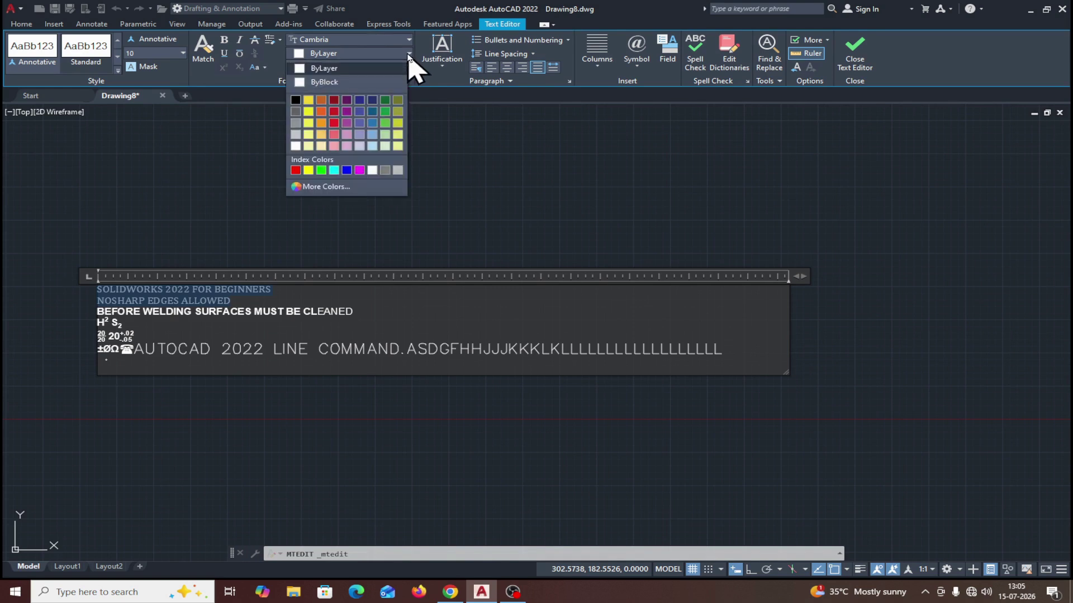
pyautogui.click(334, 112)
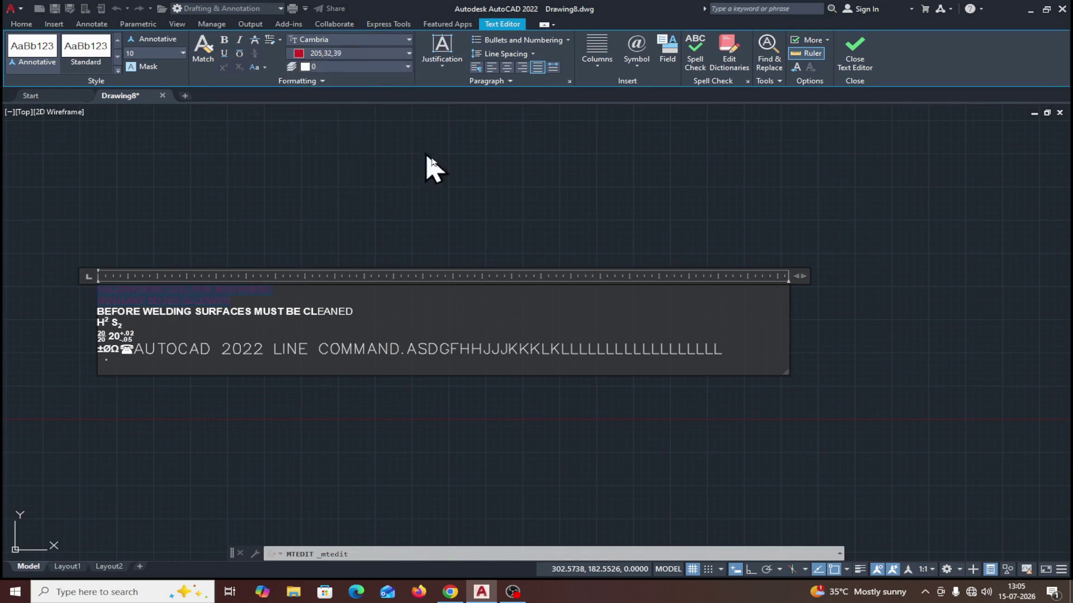
# Strip the character formatting from the two selected lines again and close the text editor.
pyautogui.click(278, 40)
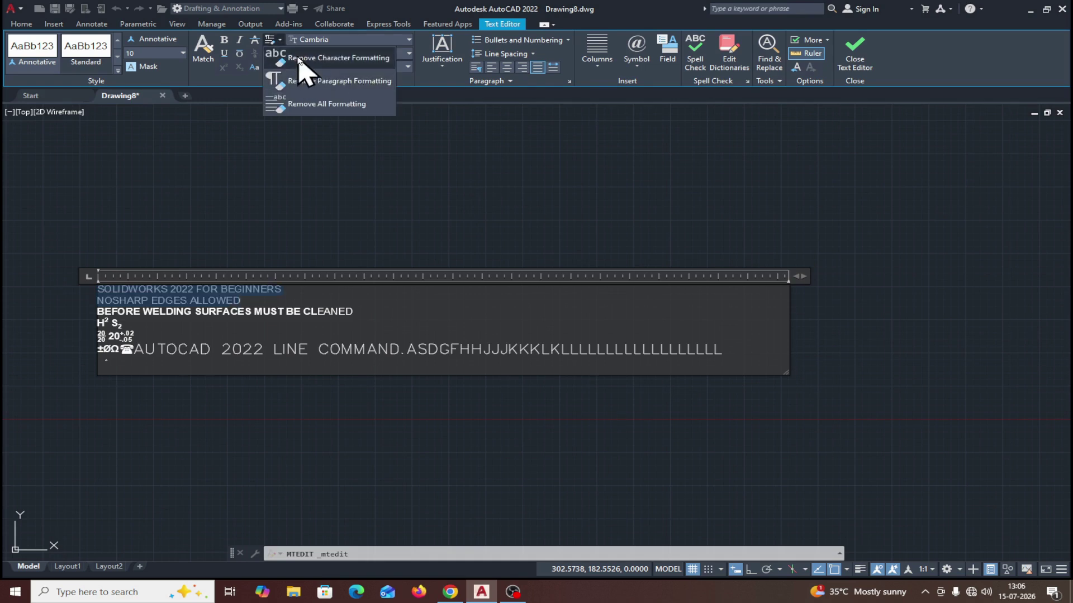
pyautogui.click(300, 59)
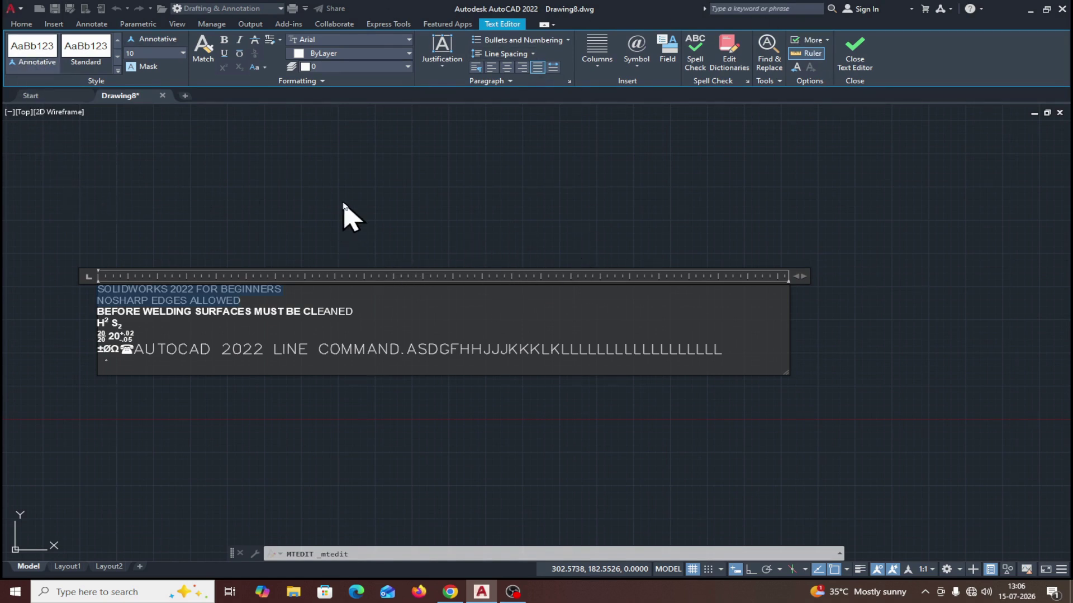
pyautogui.click(855, 51)
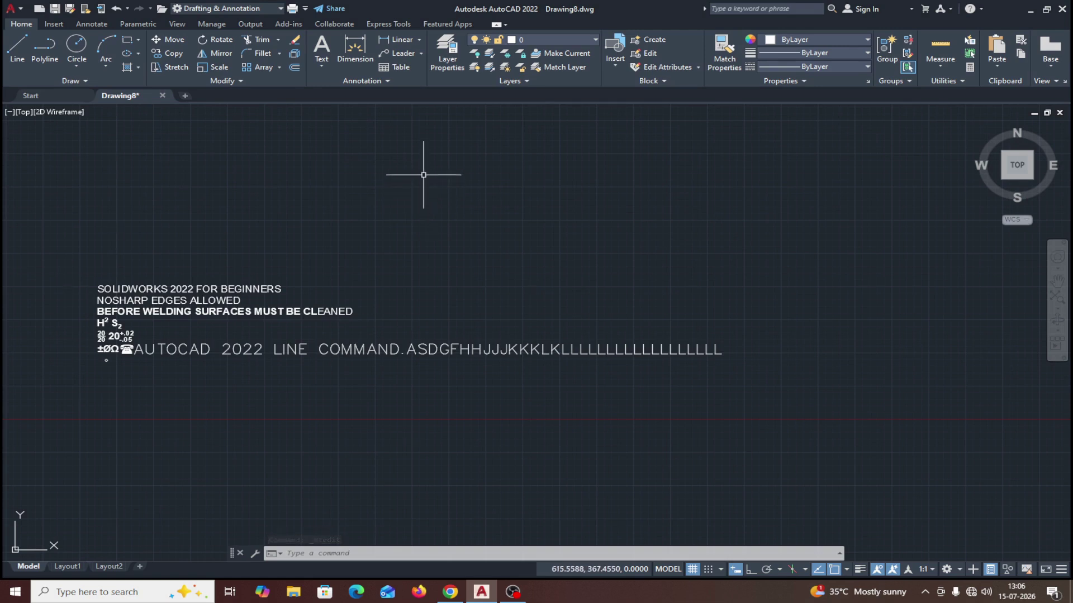
# Create a second multiline text above the existing note, reading AUTOCAD 2022 and, on a new line, NOSHARP EDGES ALLOWED.
pyautogui.write('t')
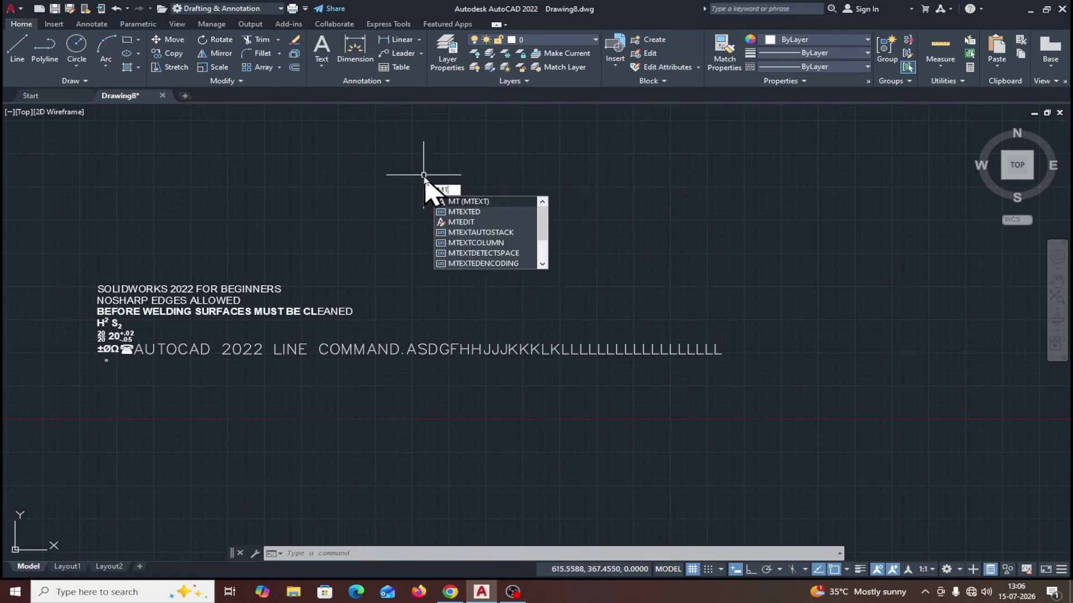
pyautogui.press('Return')
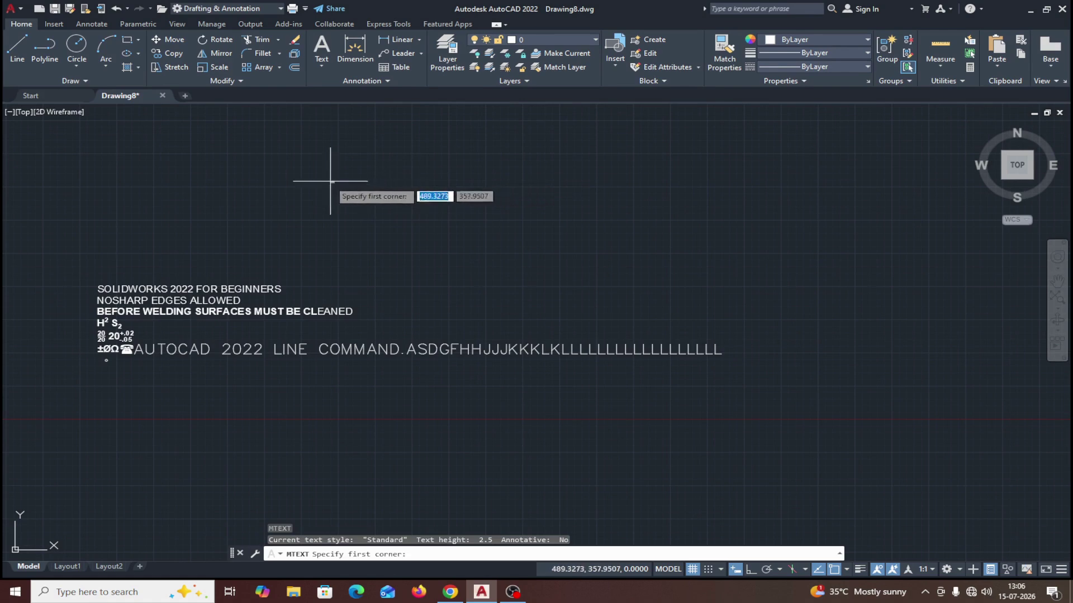
pyautogui.click(99, 168)
pyautogui.click(471, 243)
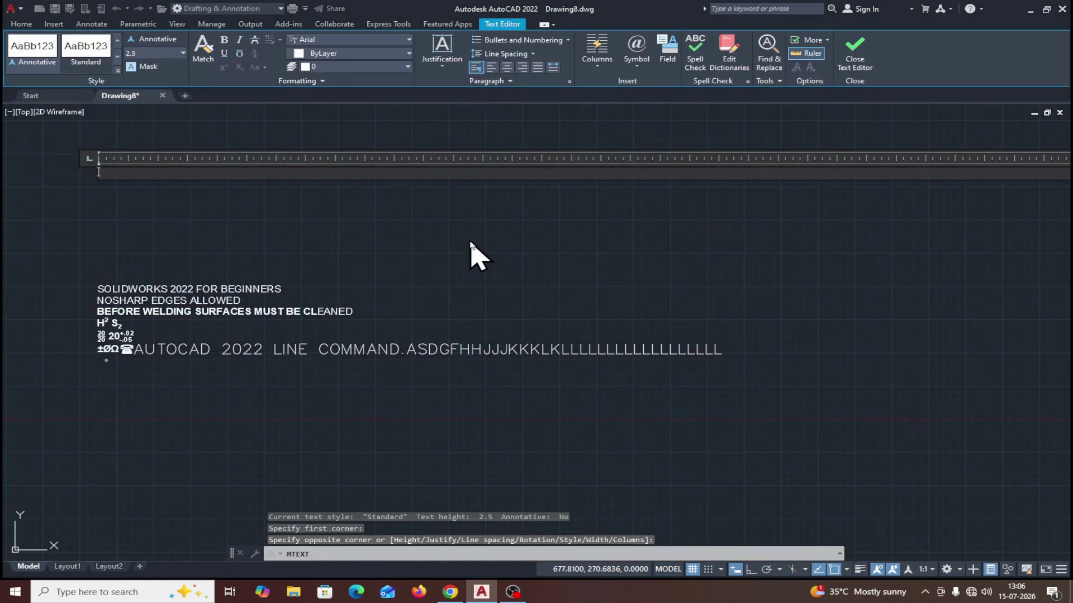
pyautogui.write('AUTO')
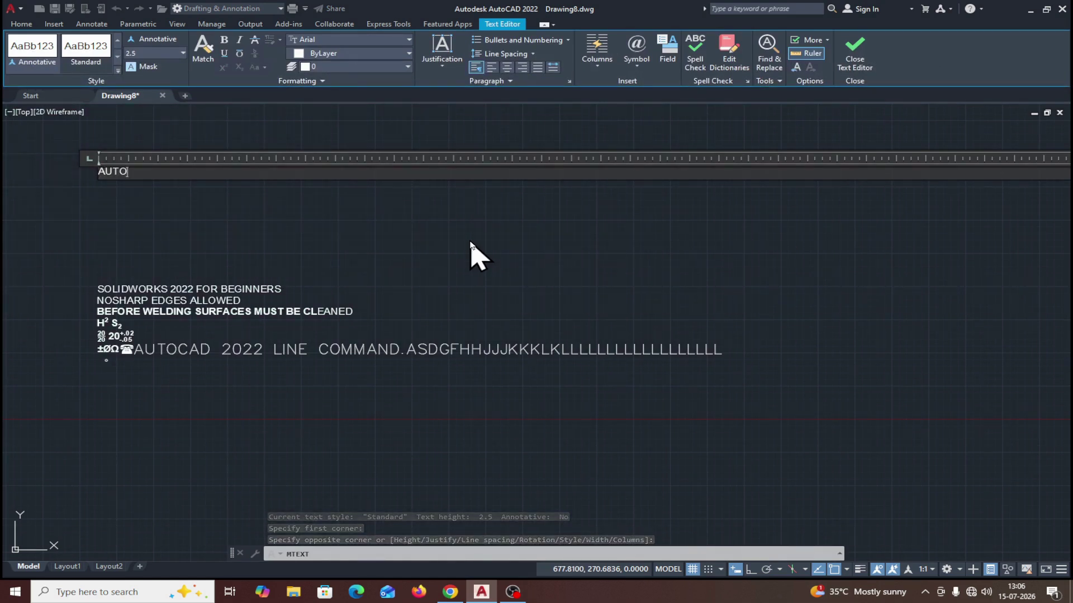
pyautogui.write('CA')
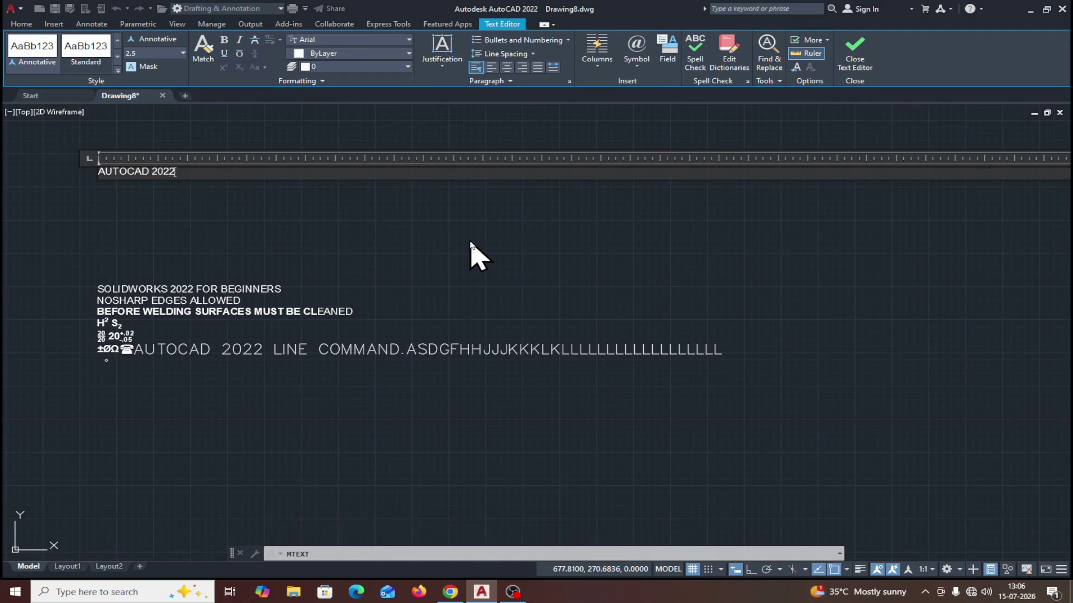
pyautogui.write('D 2022')
pyautogui.press('Return')
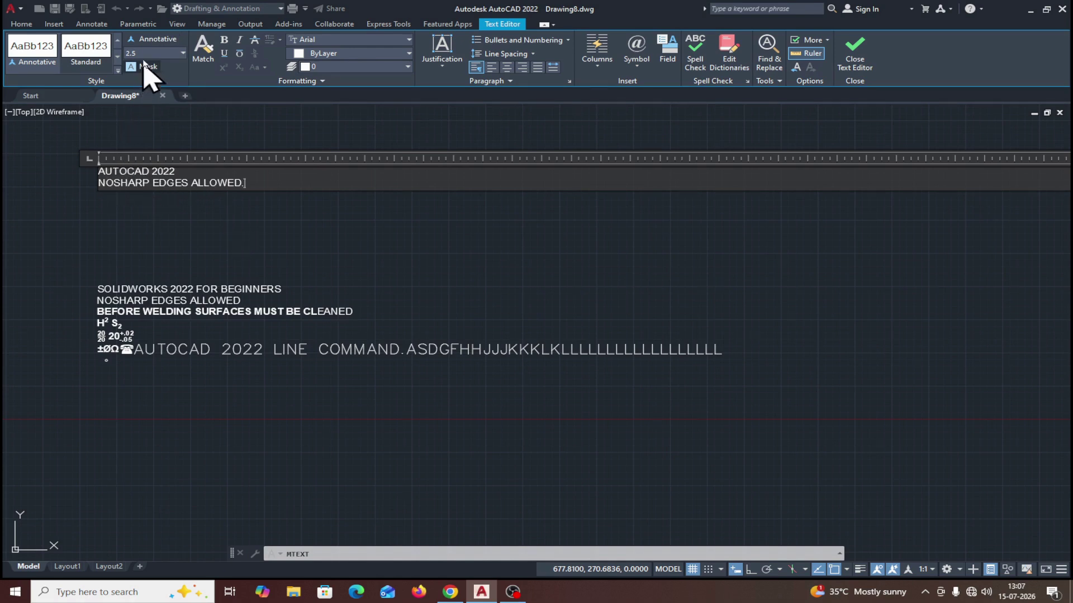
# Make the new two-line text annotative and close the text editor.
pyautogui.click(153, 43)
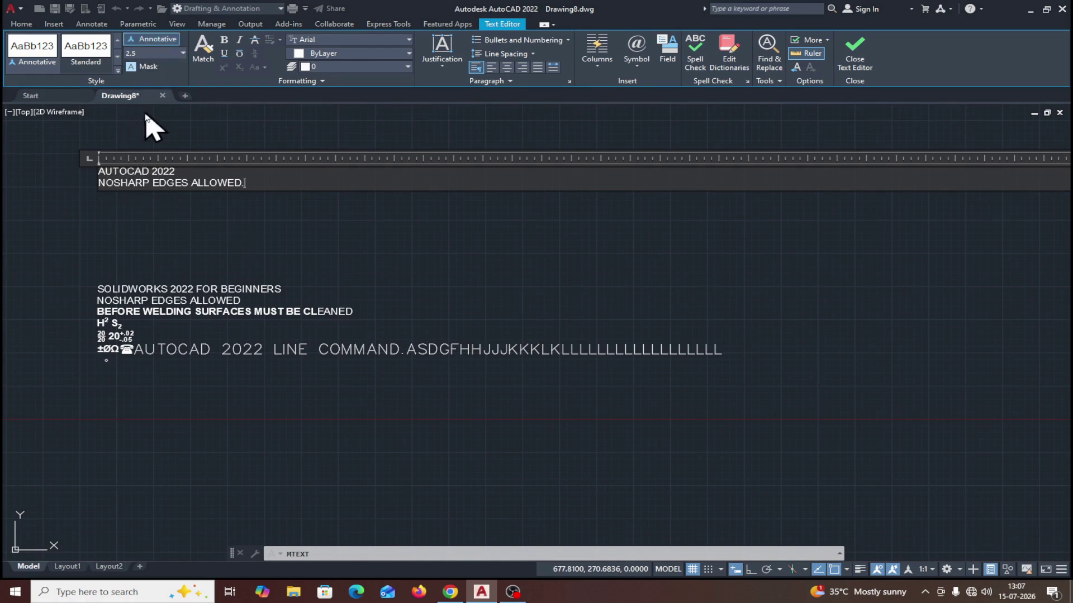
pyautogui.moveTo(99, 171); pyautogui.dragTo(255, 177)
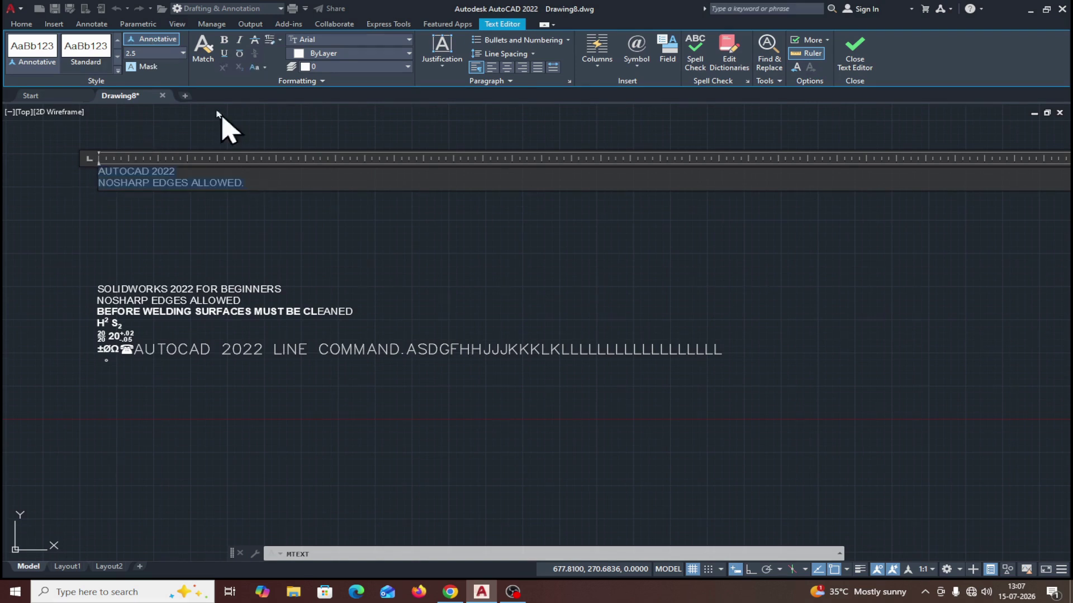
pyautogui.click(855, 45)
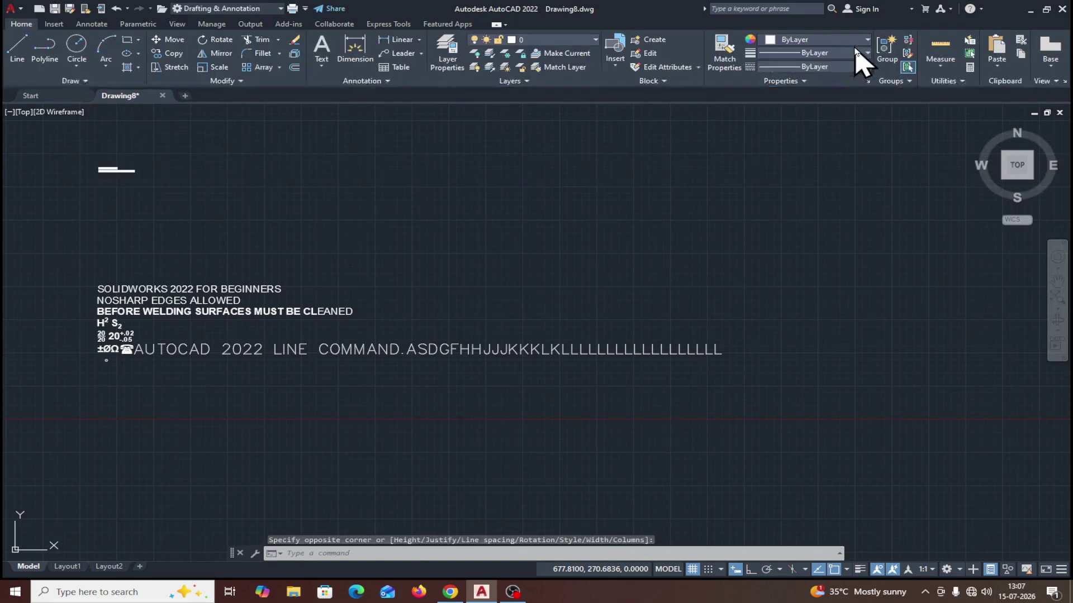
pyautogui.moveTo(141, 198); pyautogui.dragTo(213, 203, button='middle')
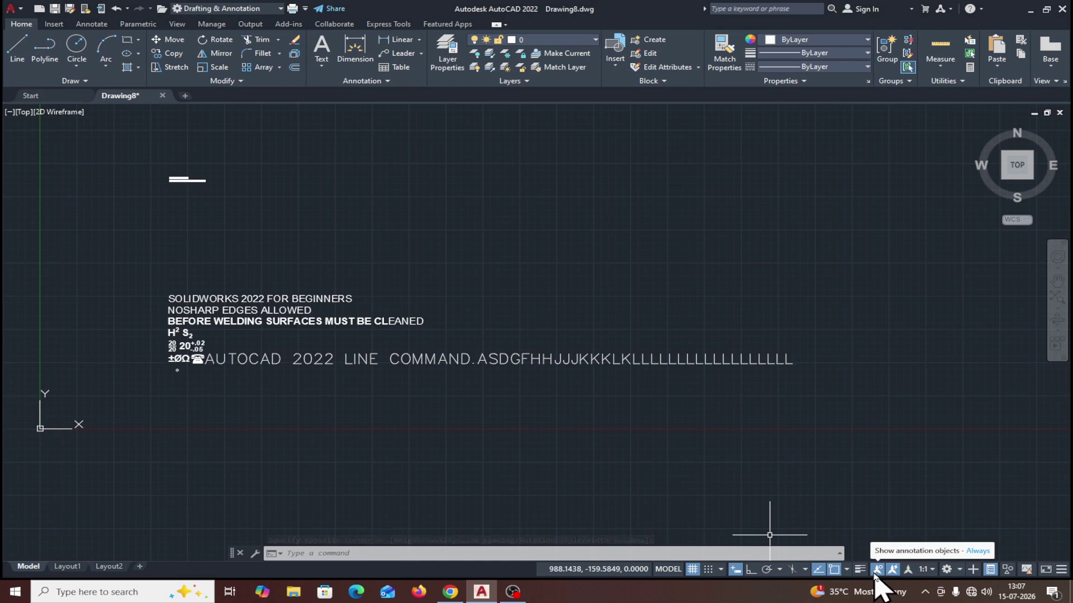
# Switch the current view's annotation scale to 1:4, to 1:5 and finally to 1:8 to enlarge the annotative text.
pyautogui.click(930, 571)
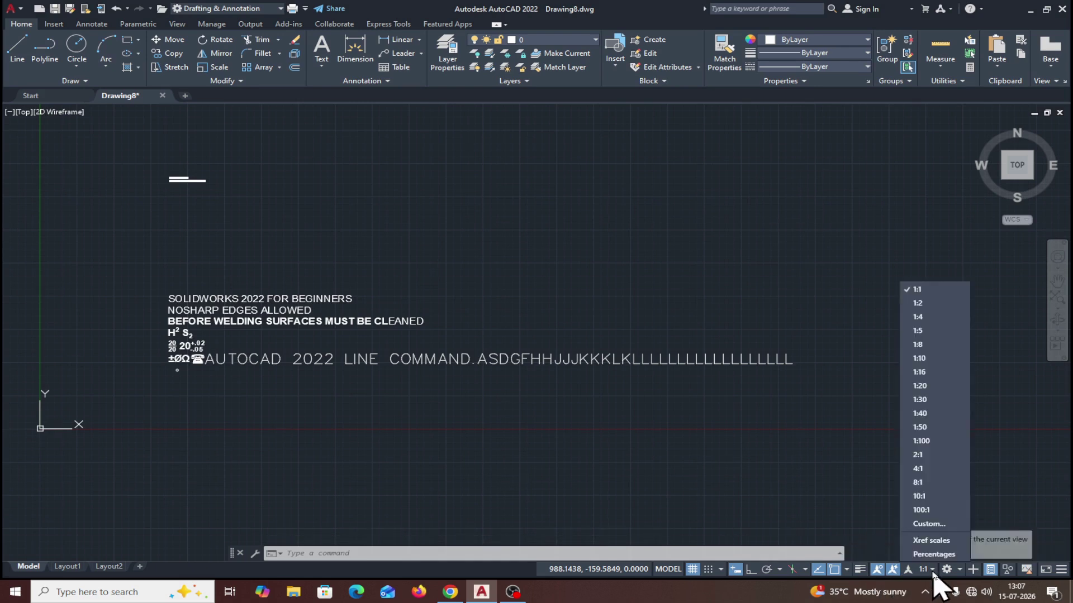
pyautogui.click(924, 316)
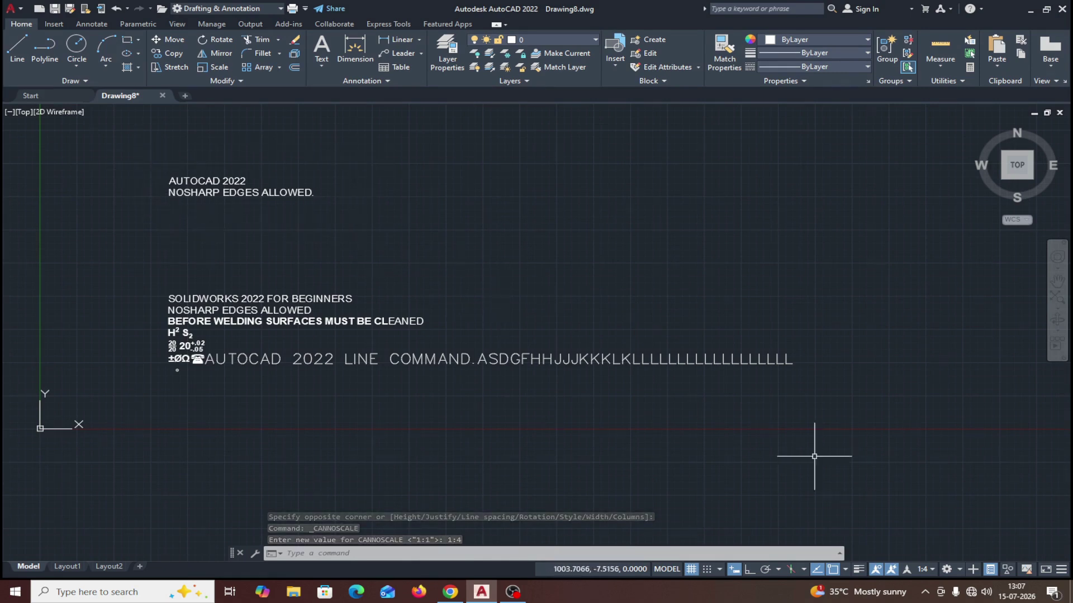
pyautogui.click(932, 570)
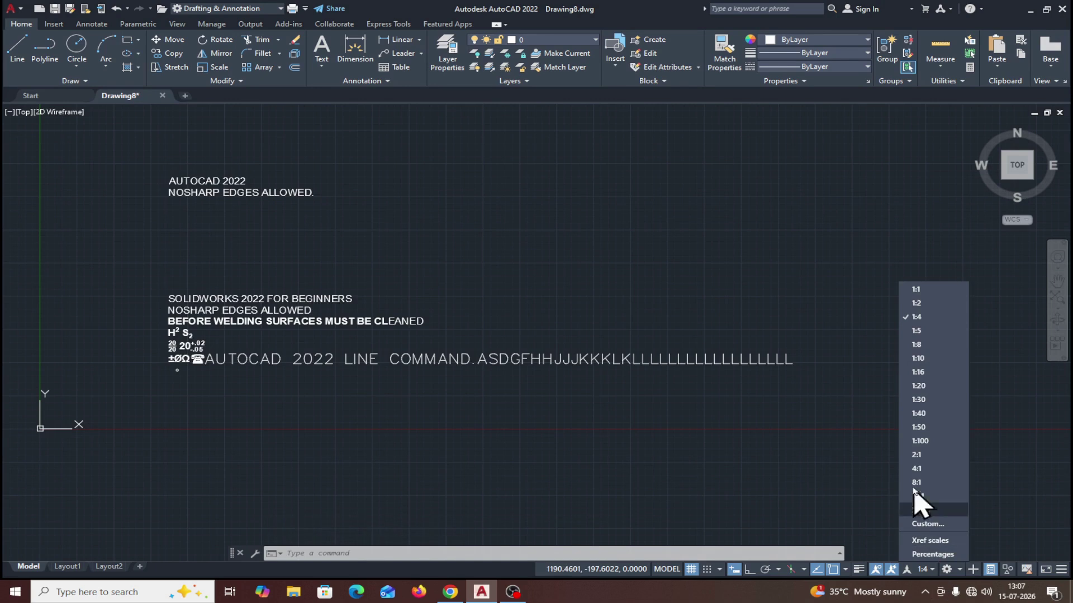
pyautogui.click(916, 331)
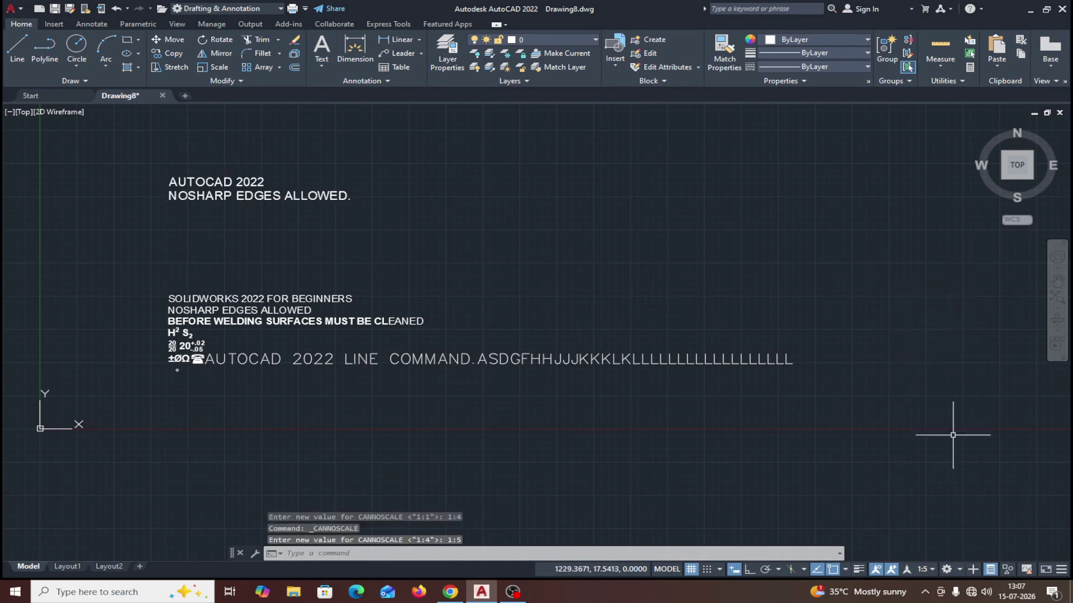
pyautogui.click(932, 570)
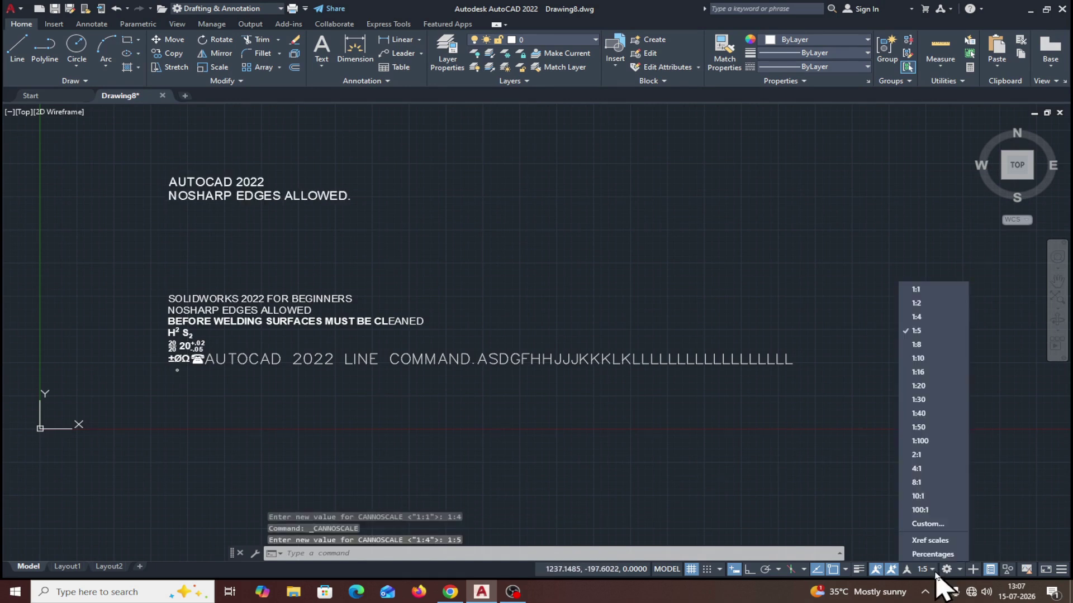
pyautogui.click(922, 345)
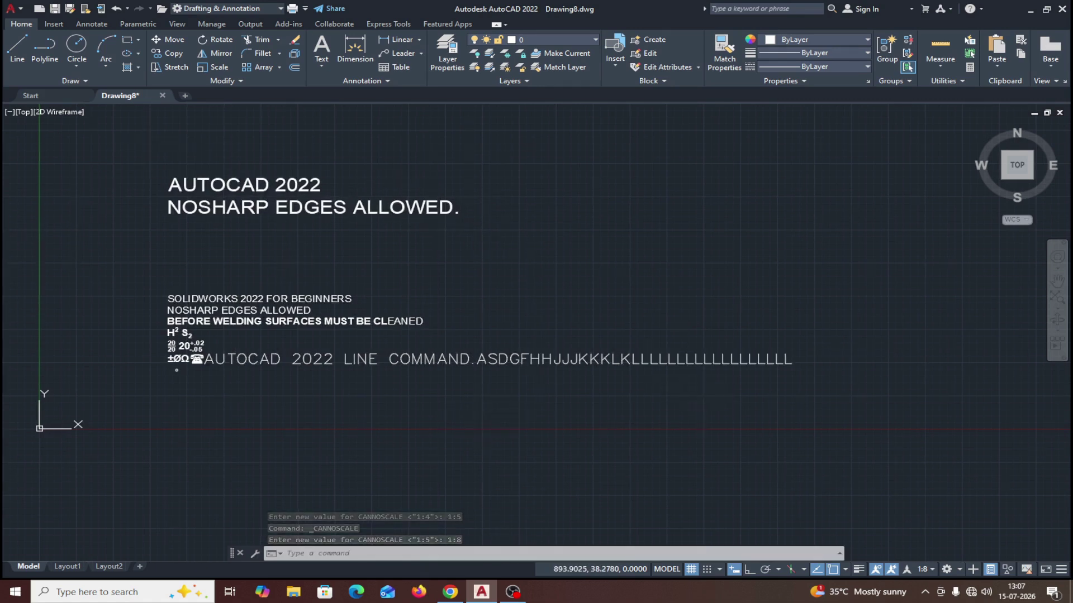
pyautogui.moveTo(700, 403); pyautogui.dragTo(659, 381, button='middle')
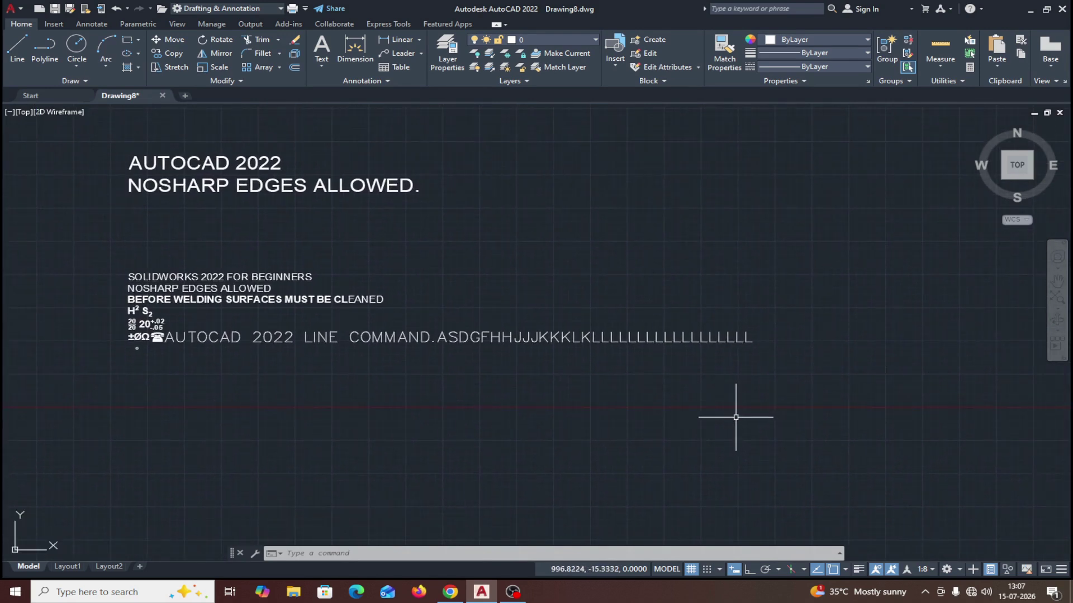